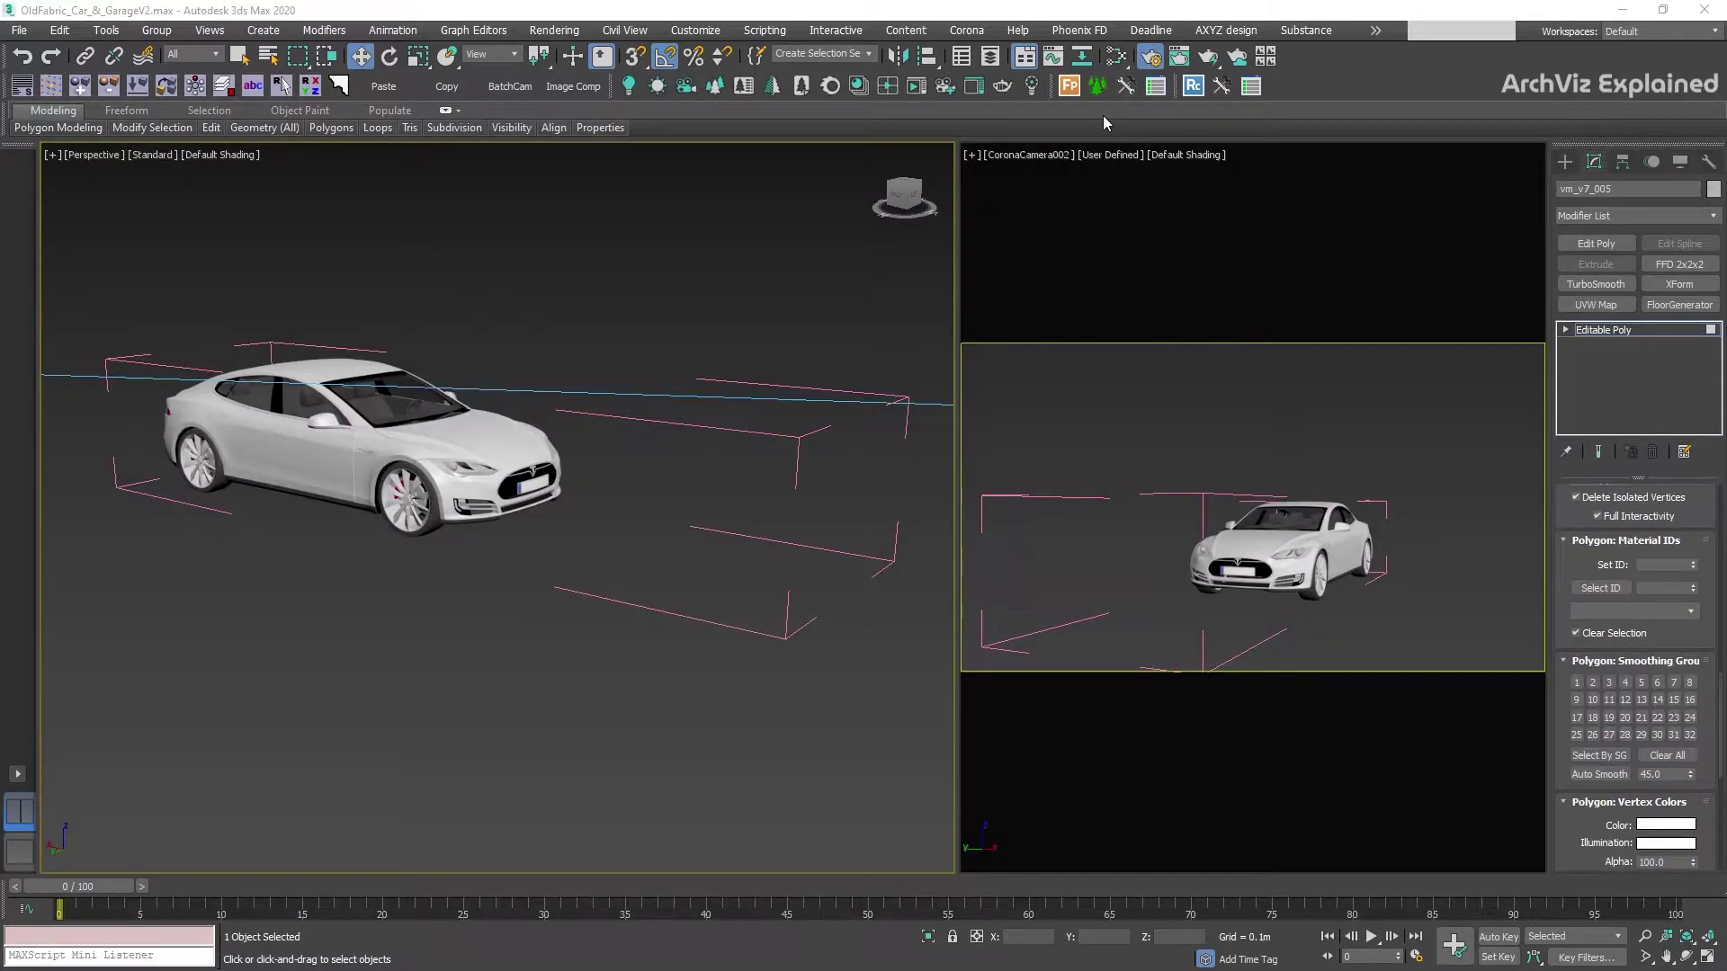
- In the Slate Material Editor, add a CoronaBitmap node loaded with old_depot_8k.hdr
left_click(1110, 57)
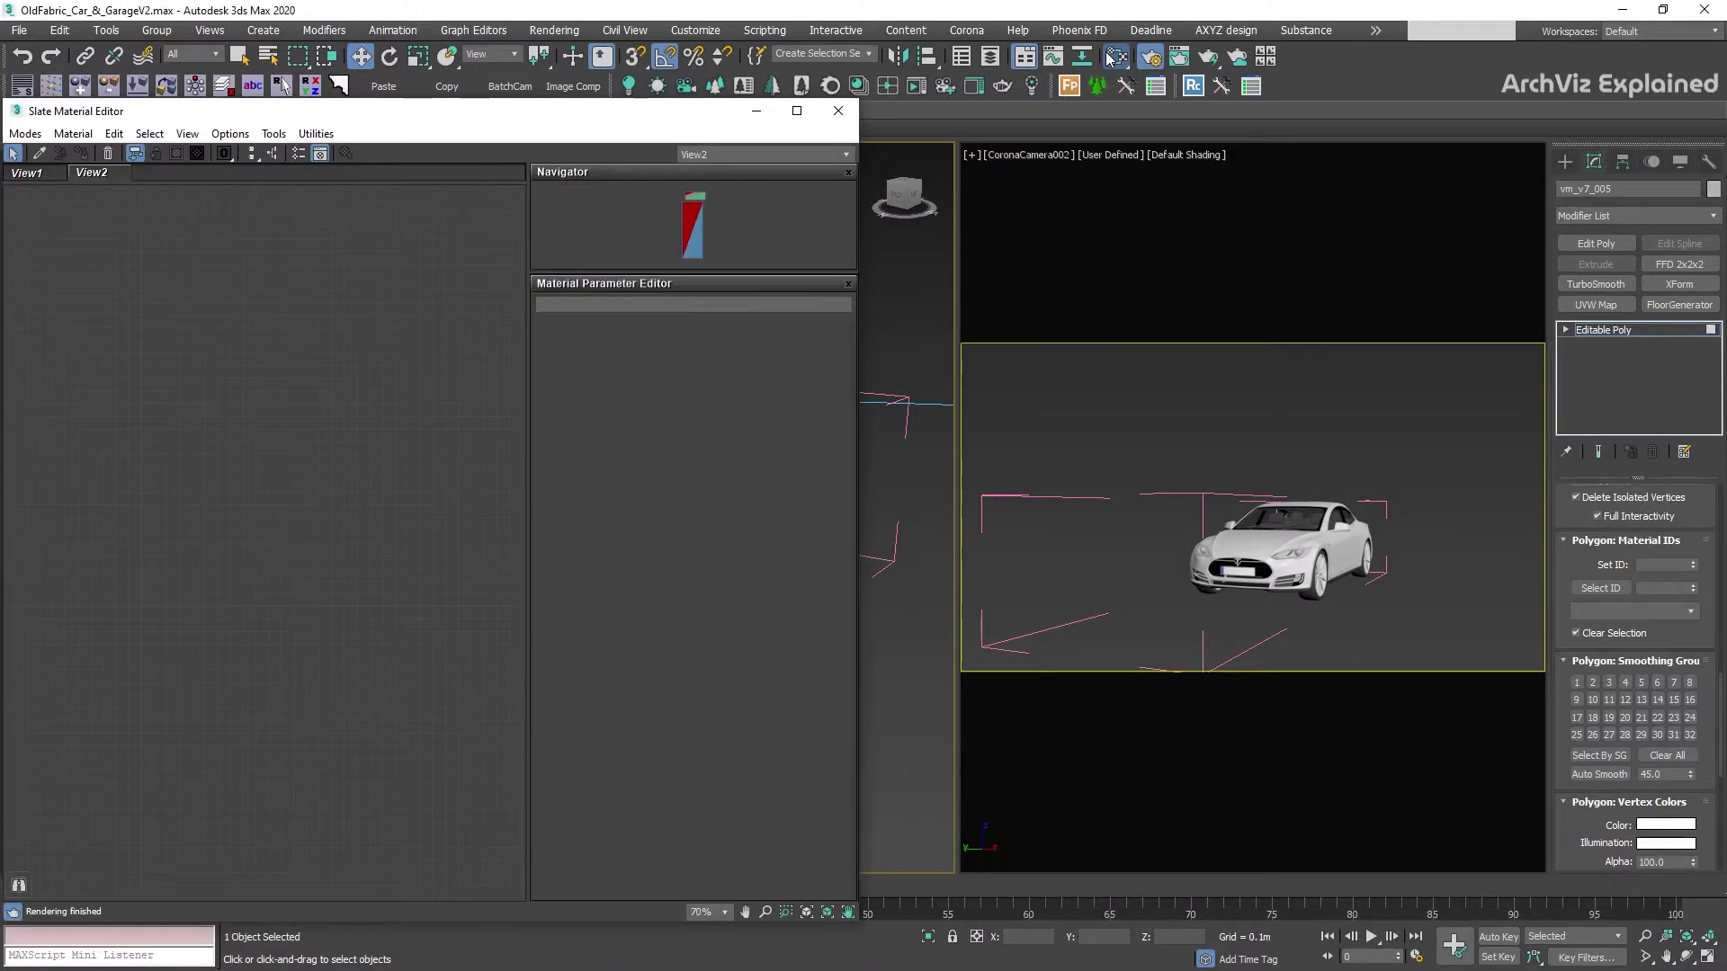
right_click(208, 434)
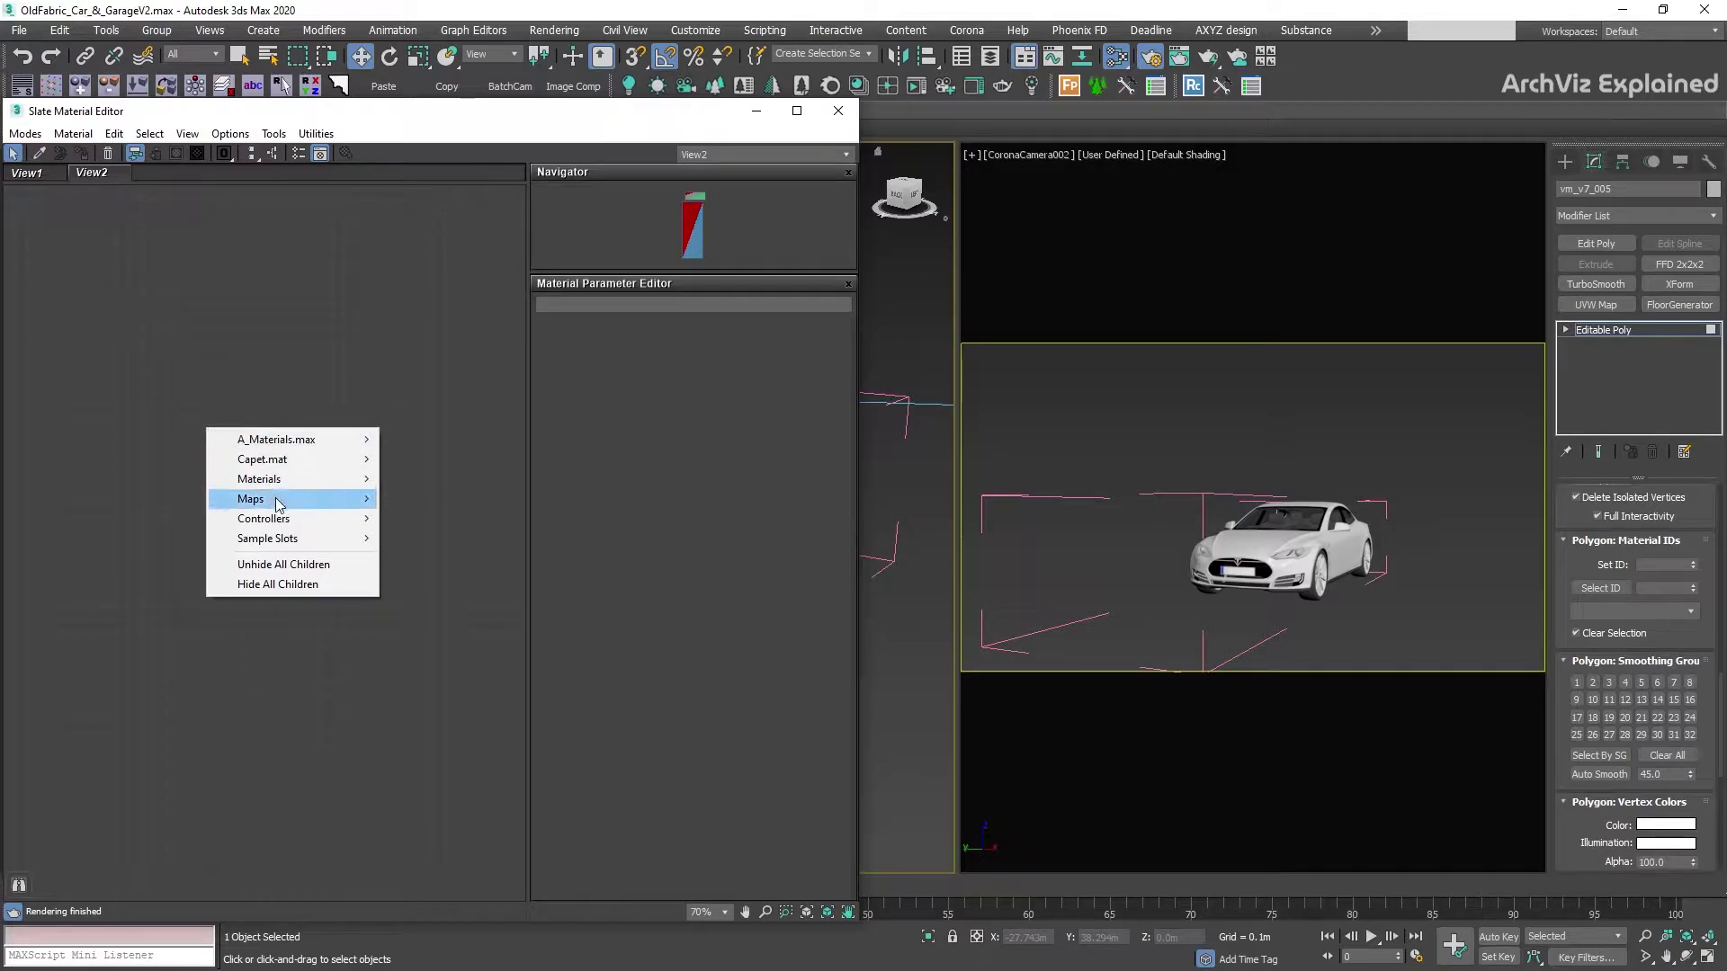
mouse_move(281, 500)
mouse_move(415, 521)
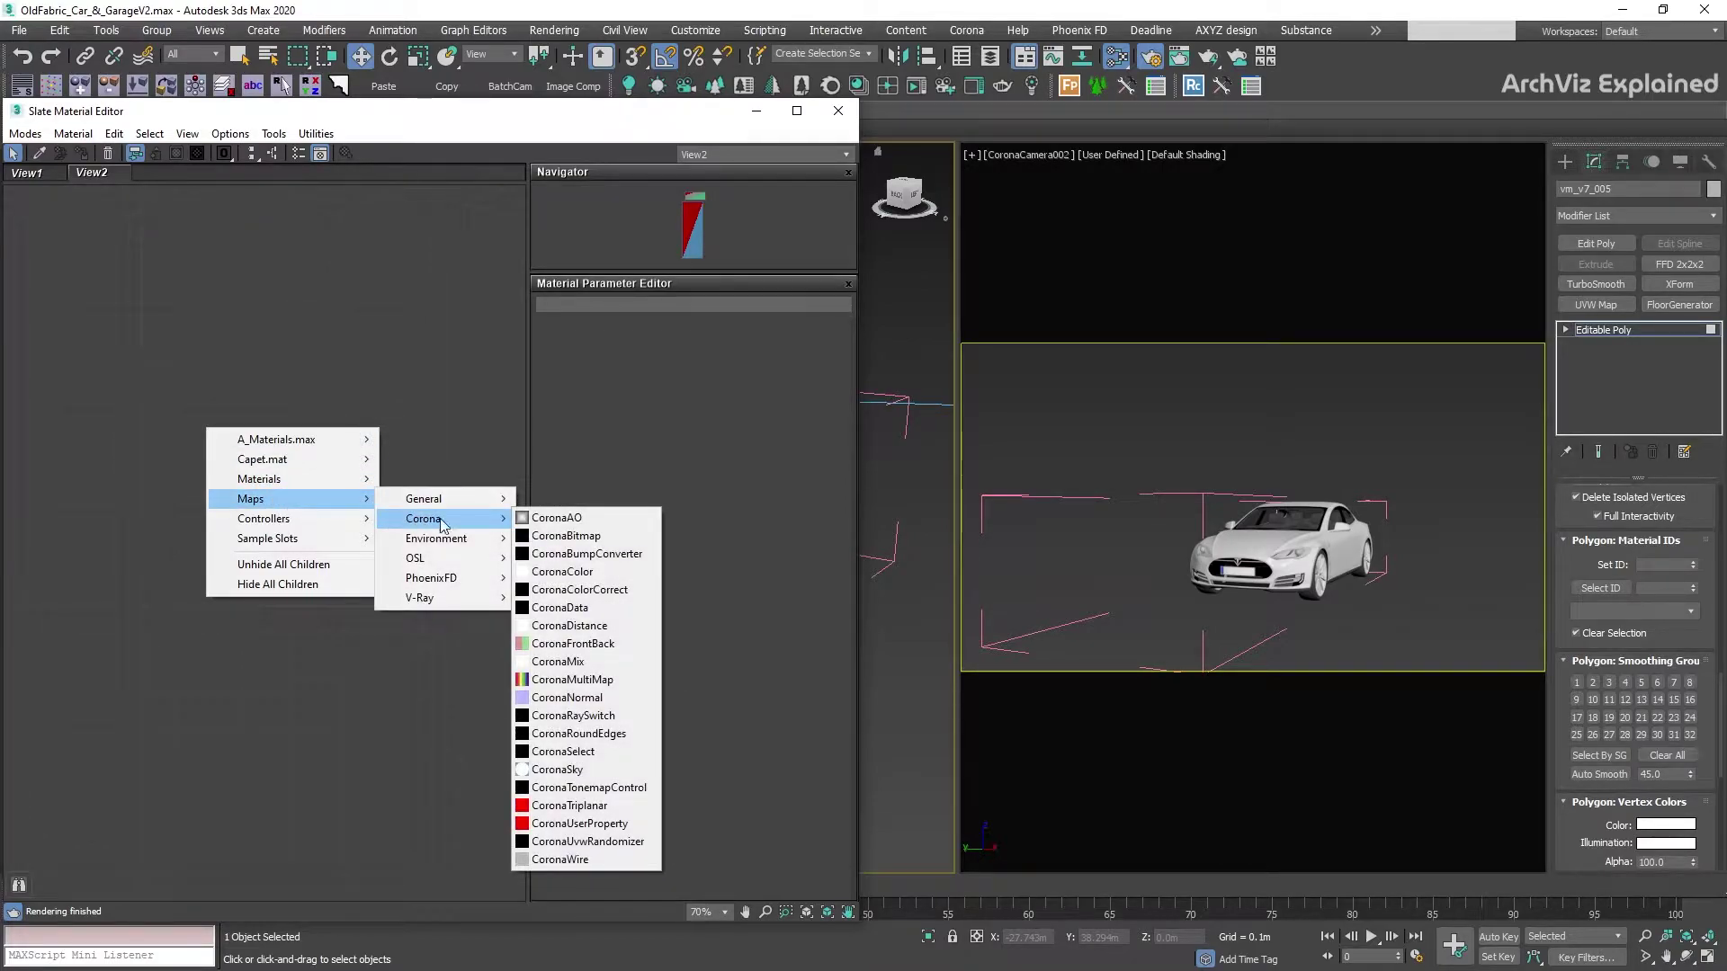
left_click(586, 541)
left_click(265, 178)
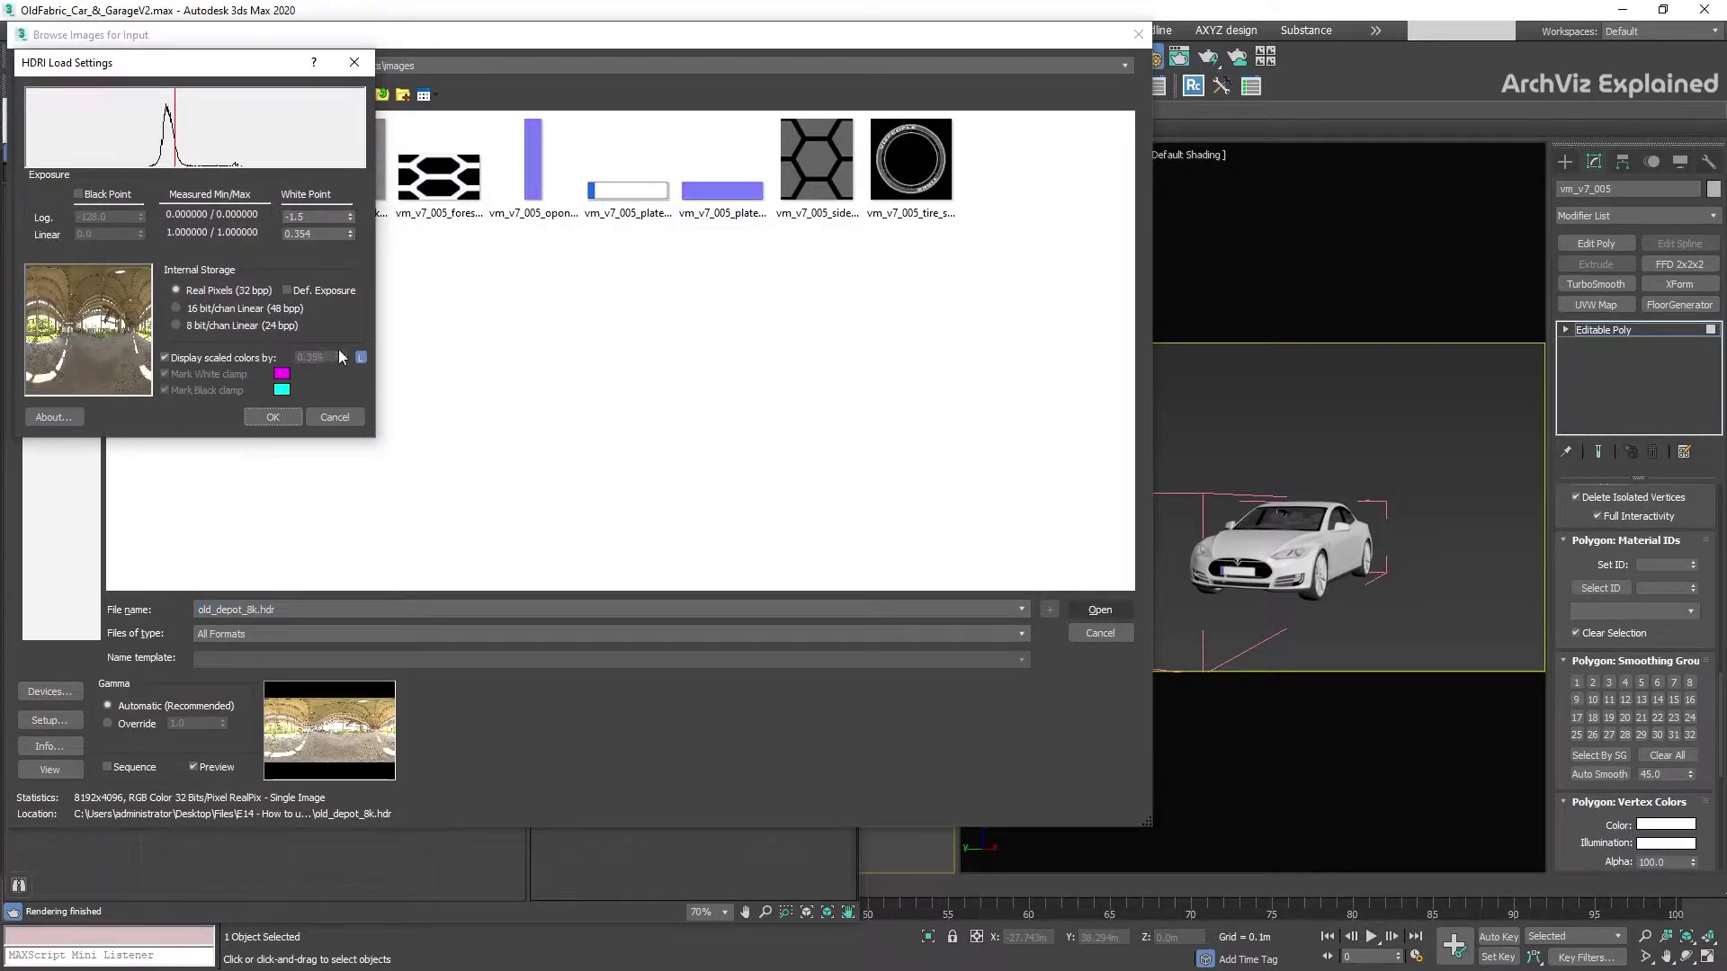
left_click(268, 417)
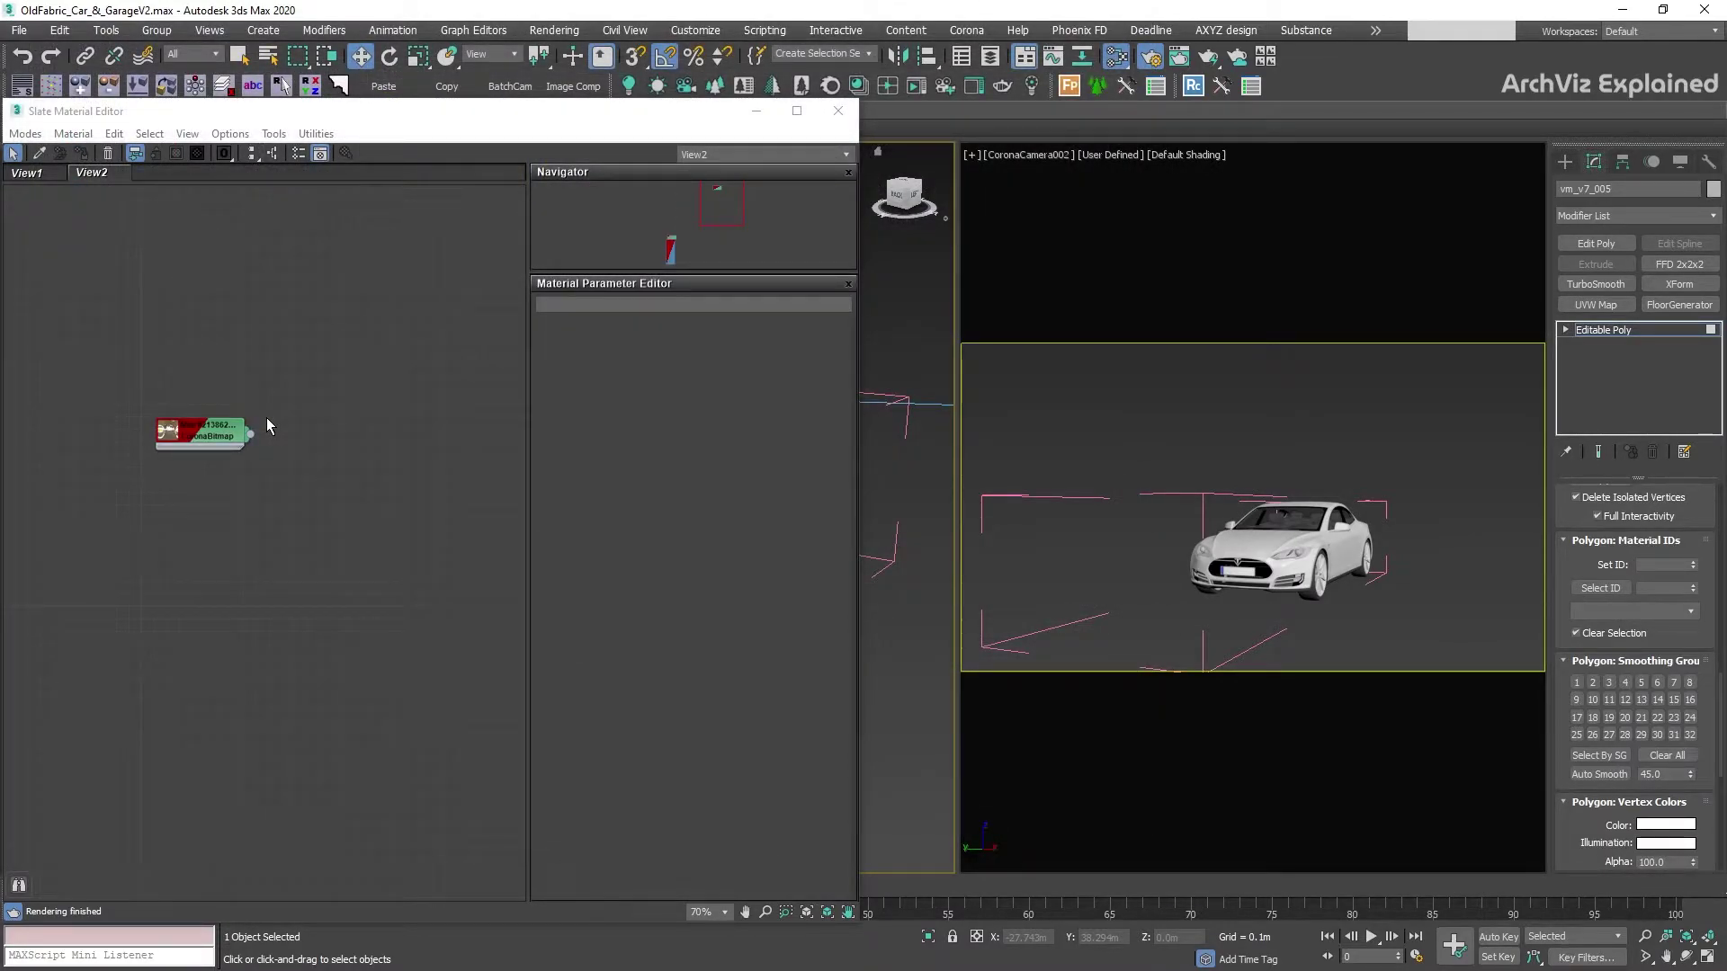
- Instance the old_depot_8k.hdr CoronaBitmap into the scene's Environment Map slot
left_click(205, 441)
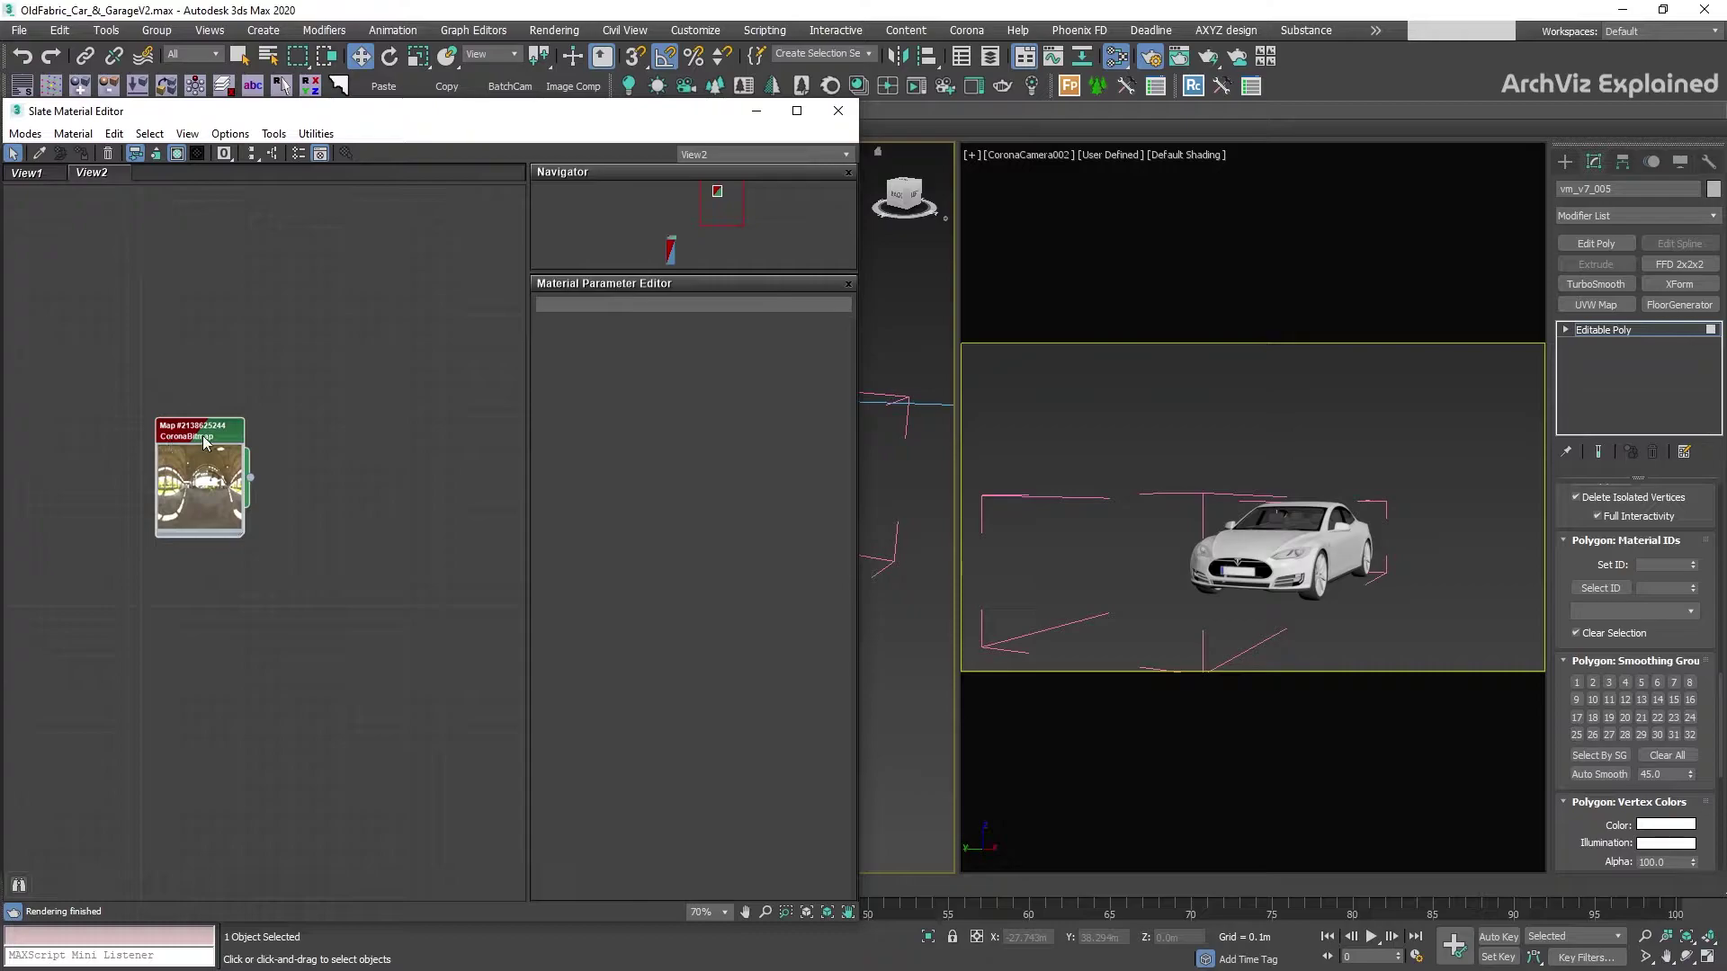
left_click(908, 20)
key("8")
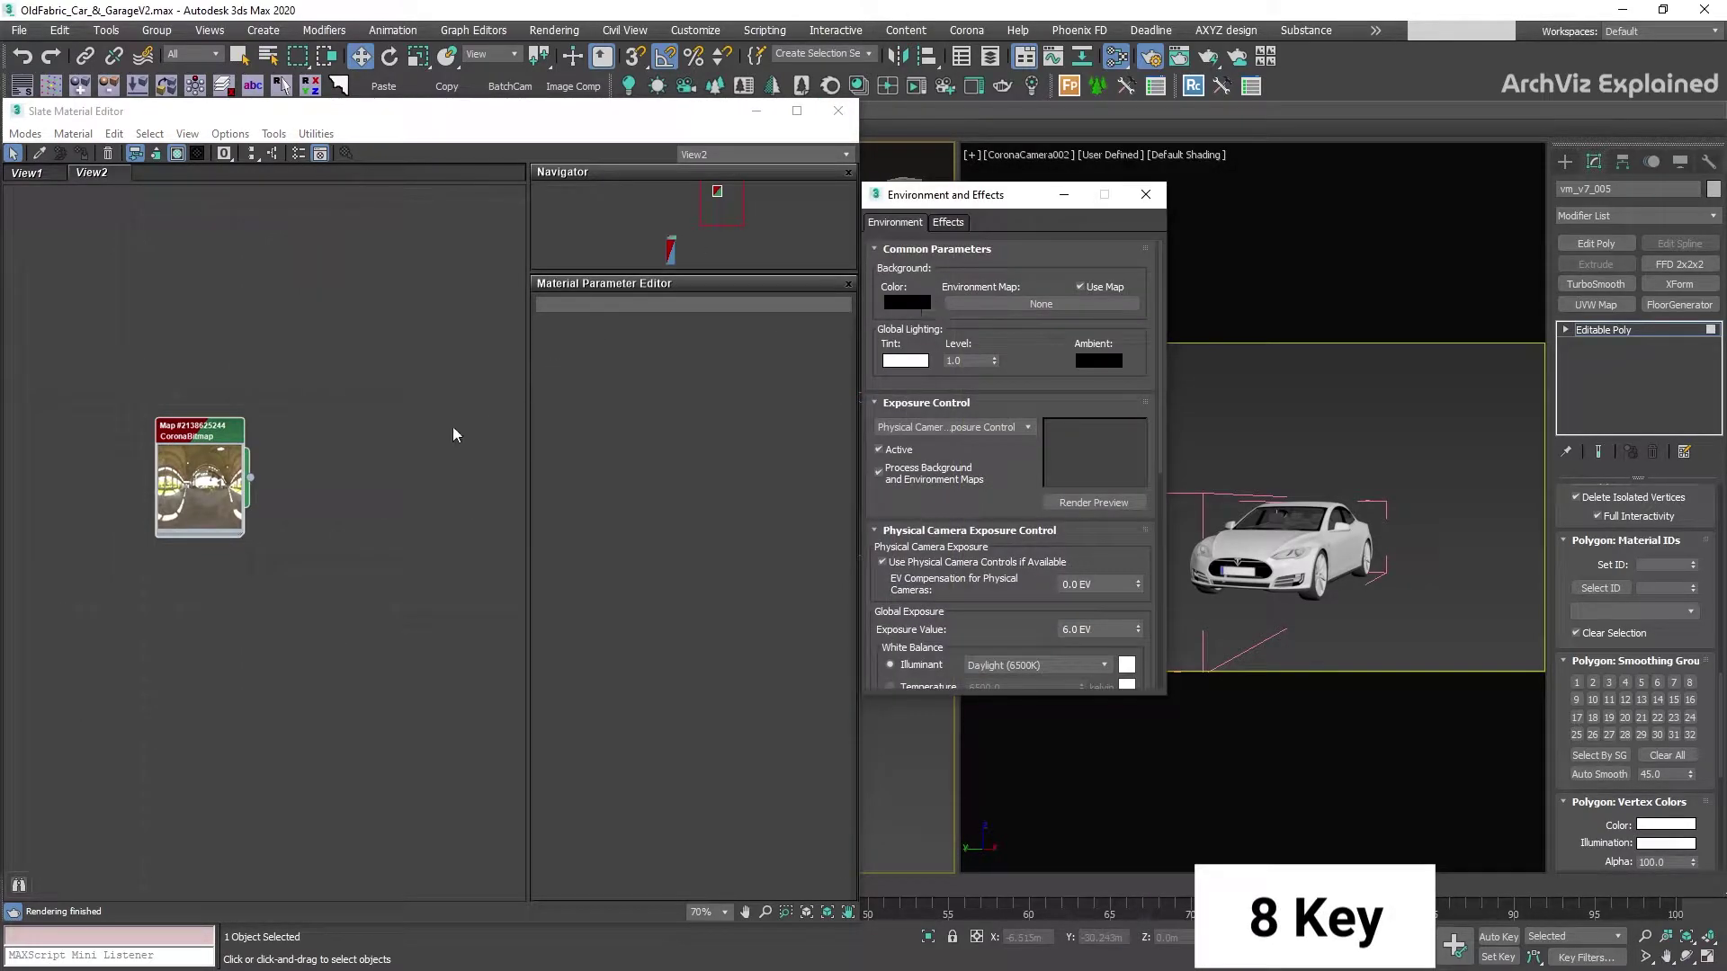
left_click_drag(252, 477, 1016, 310)
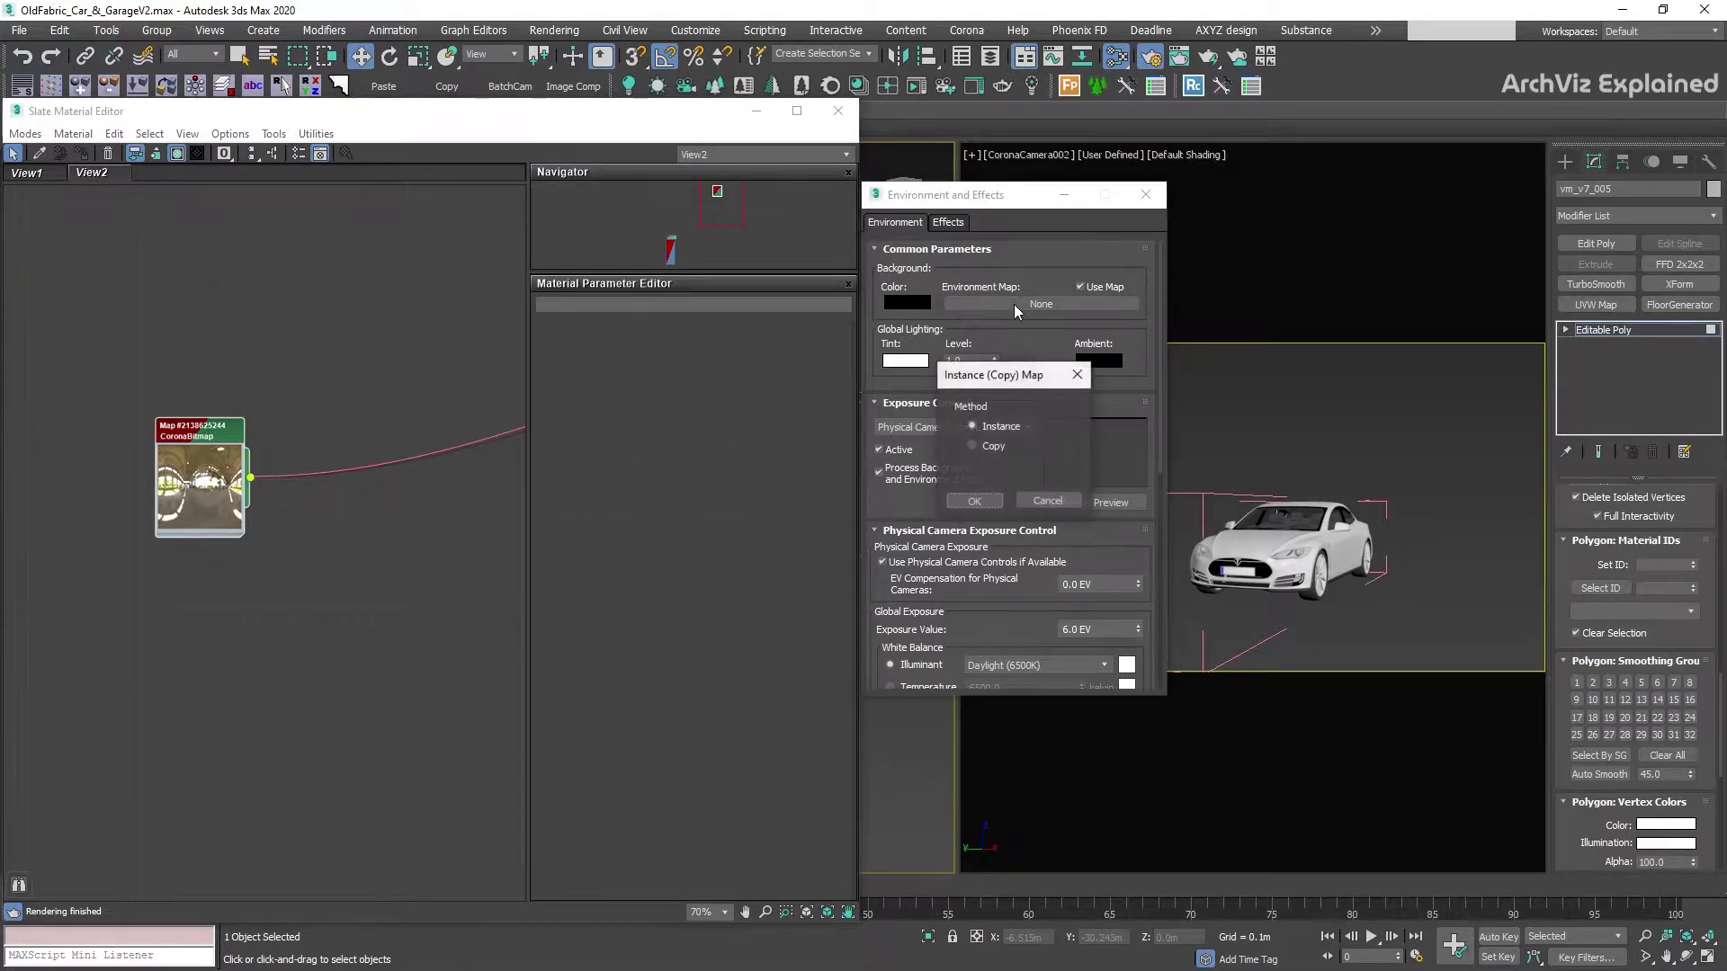
left_click(969, 501)
left_click(1145, 194)
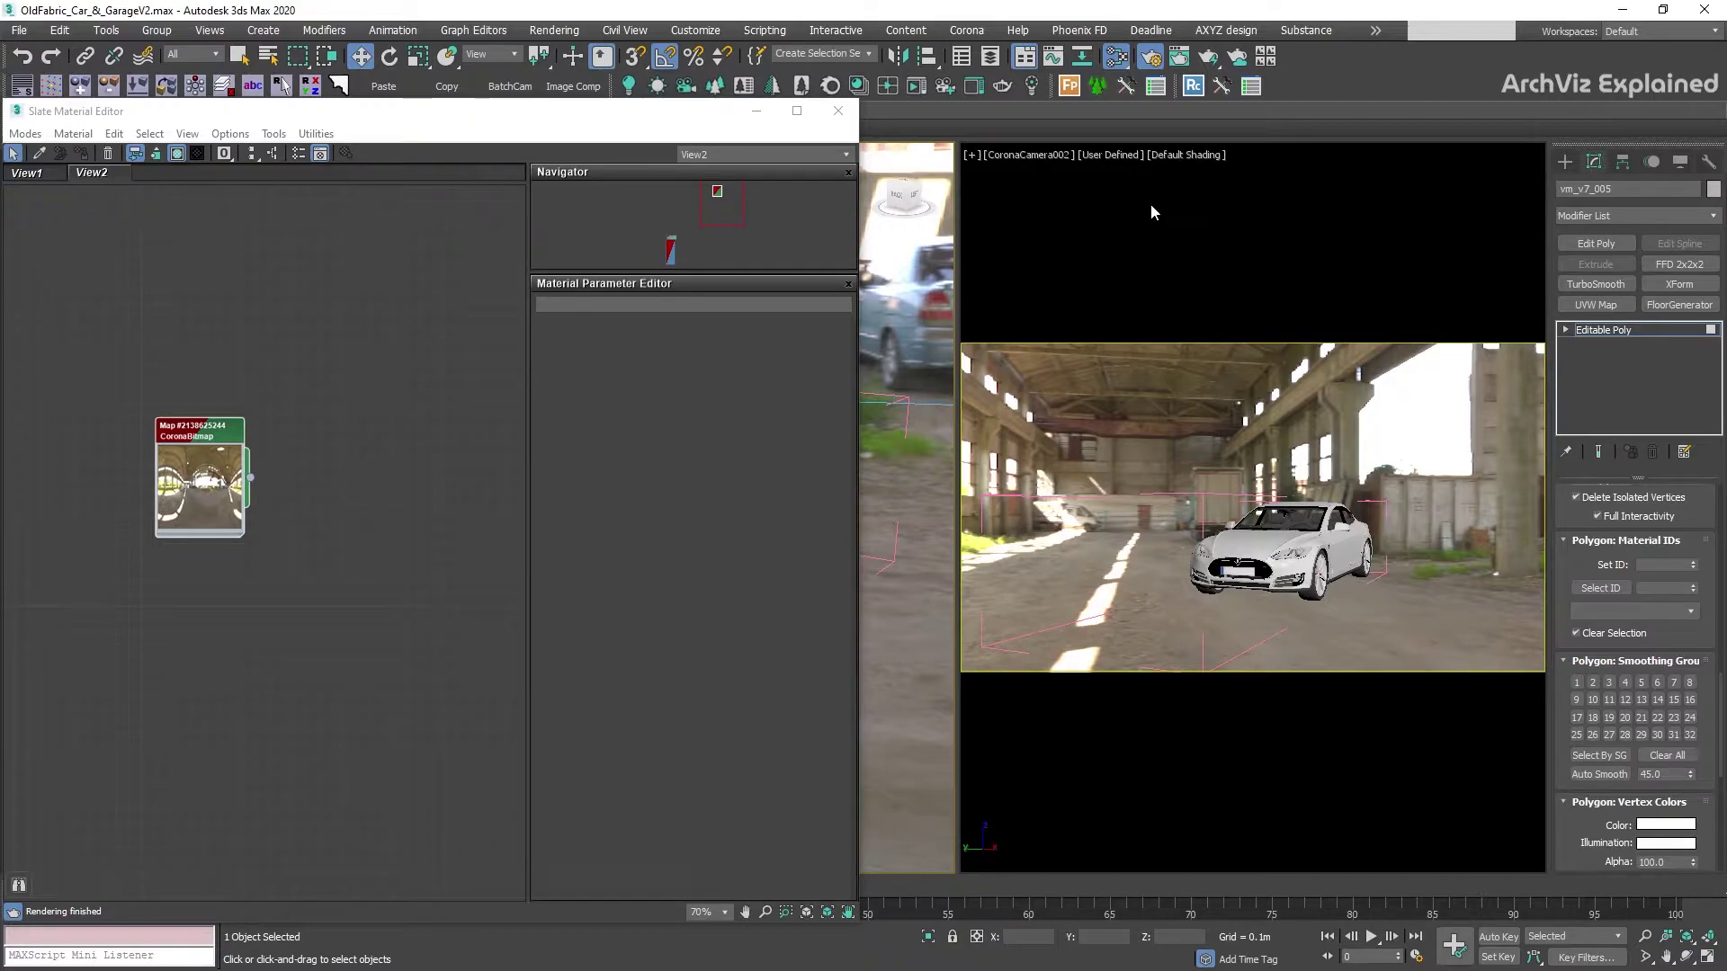
- Set all viewports to use the environment background
key("alt+b")
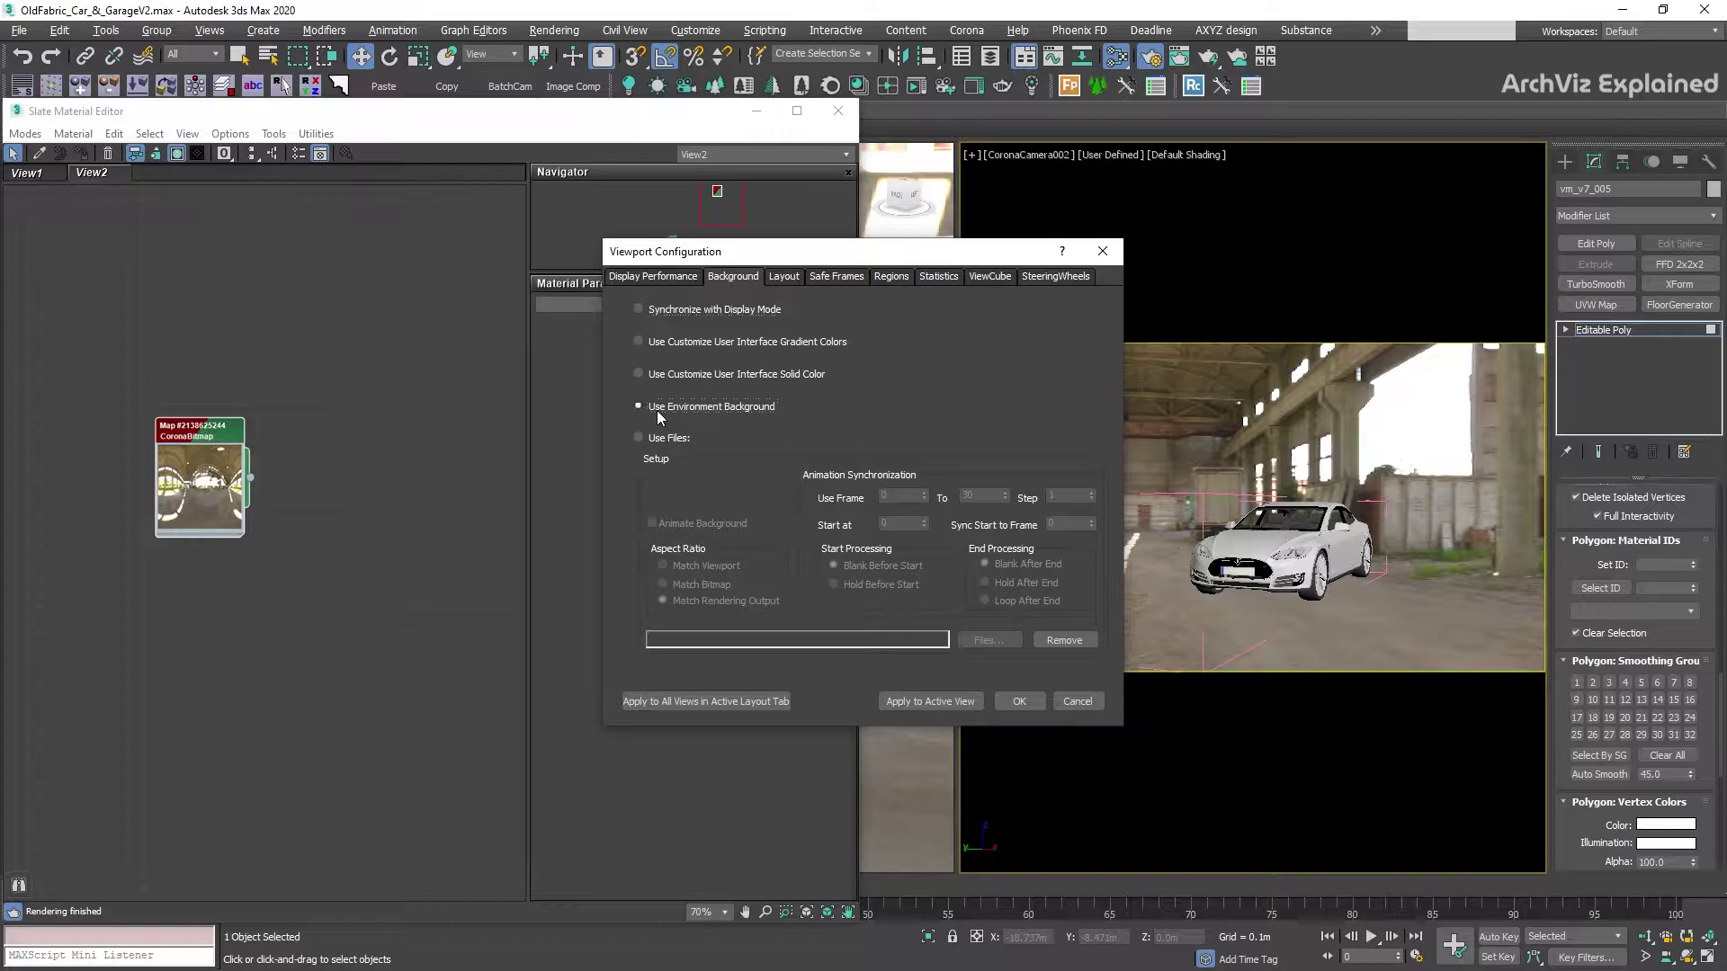
left_click(920, 704)
left_click(706, 701)
- Raise the viewport background/environment display resolution to 2048 in Display Performance
left_click(636, 279)
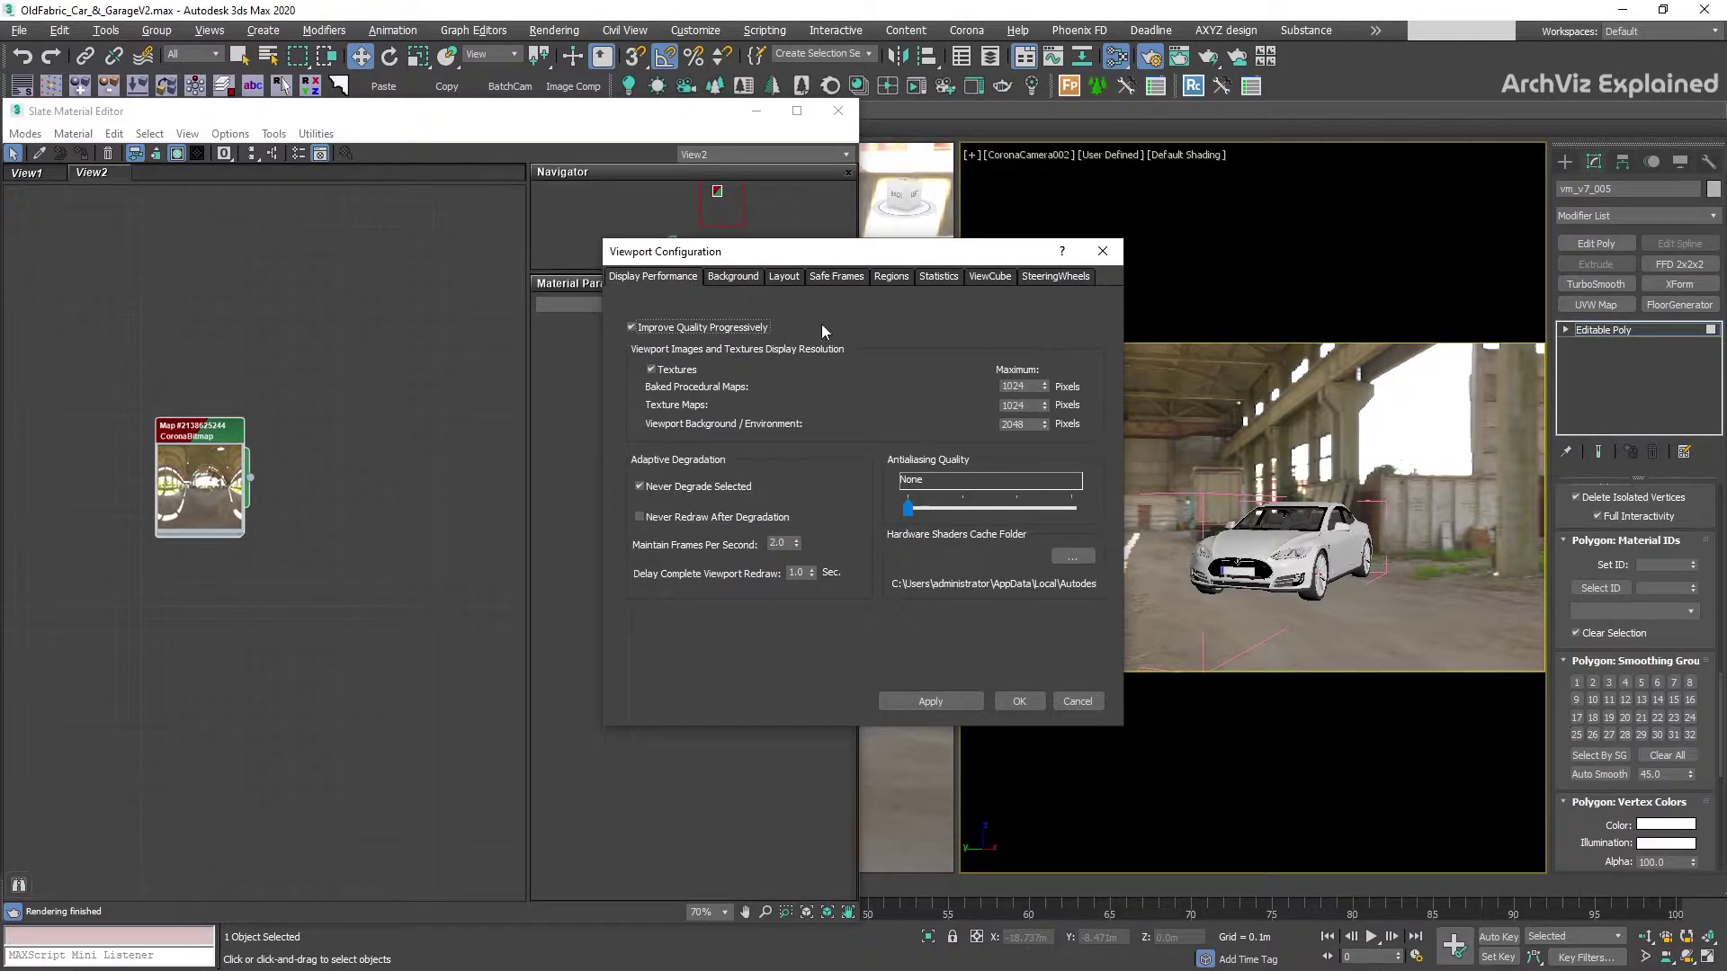
double_click(1019, 425)
type("20")
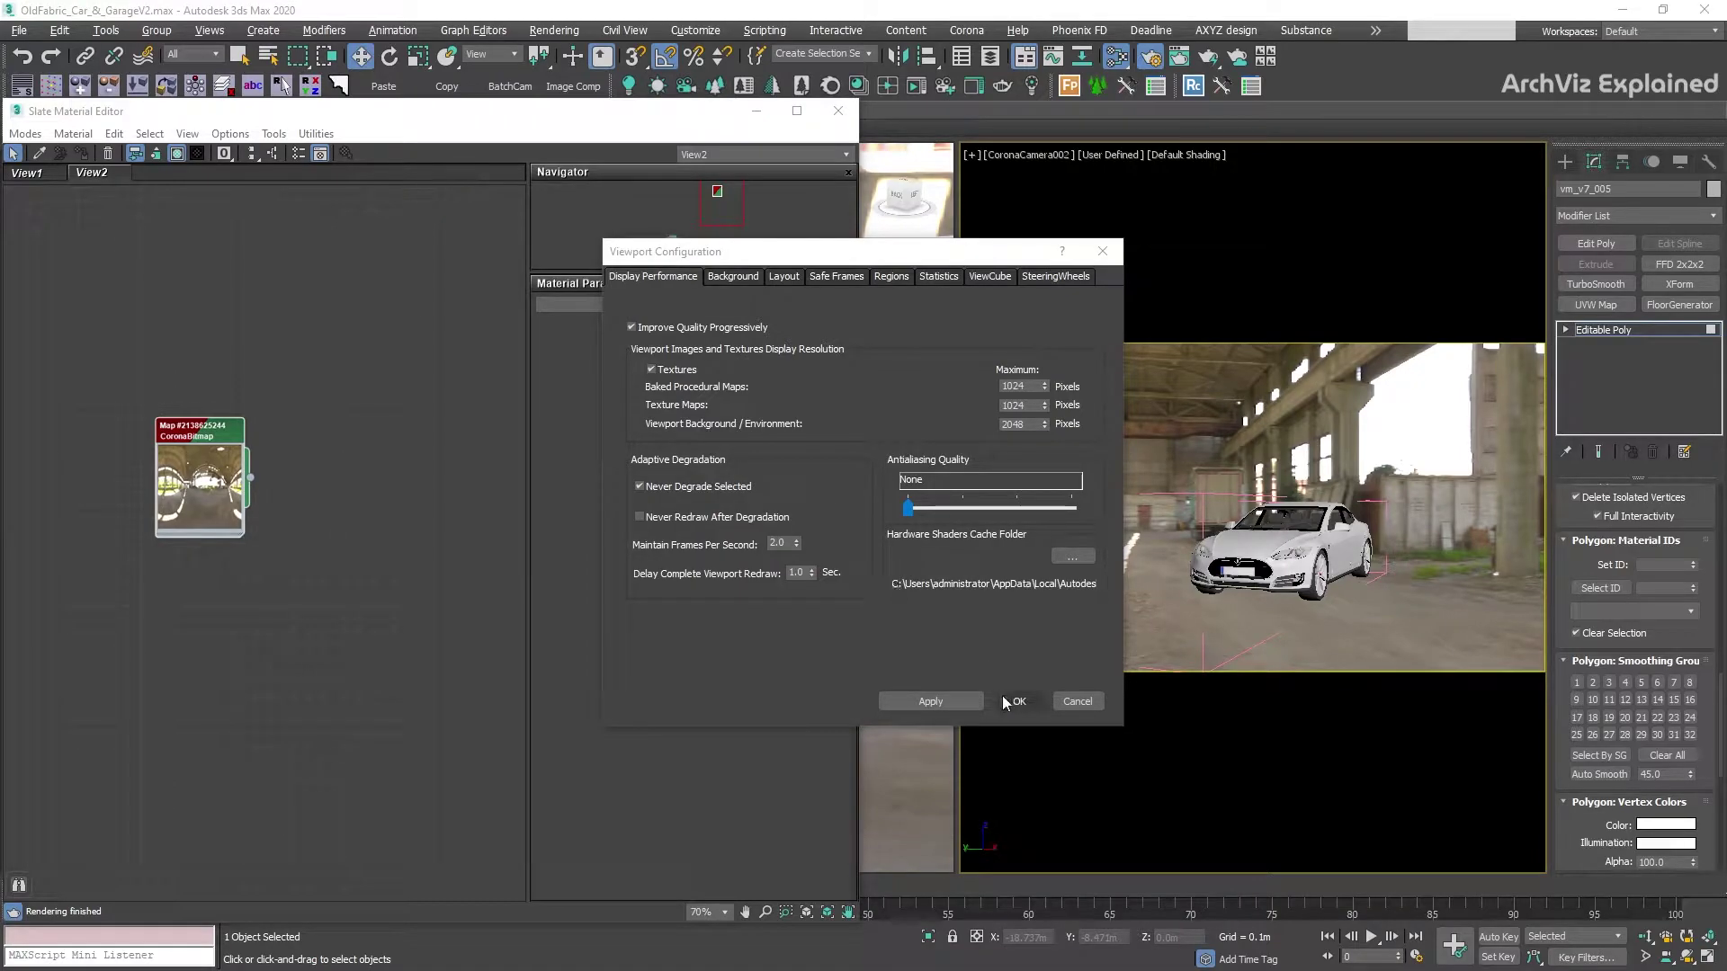
left_click(957, 699)
left_click(1031, 706)
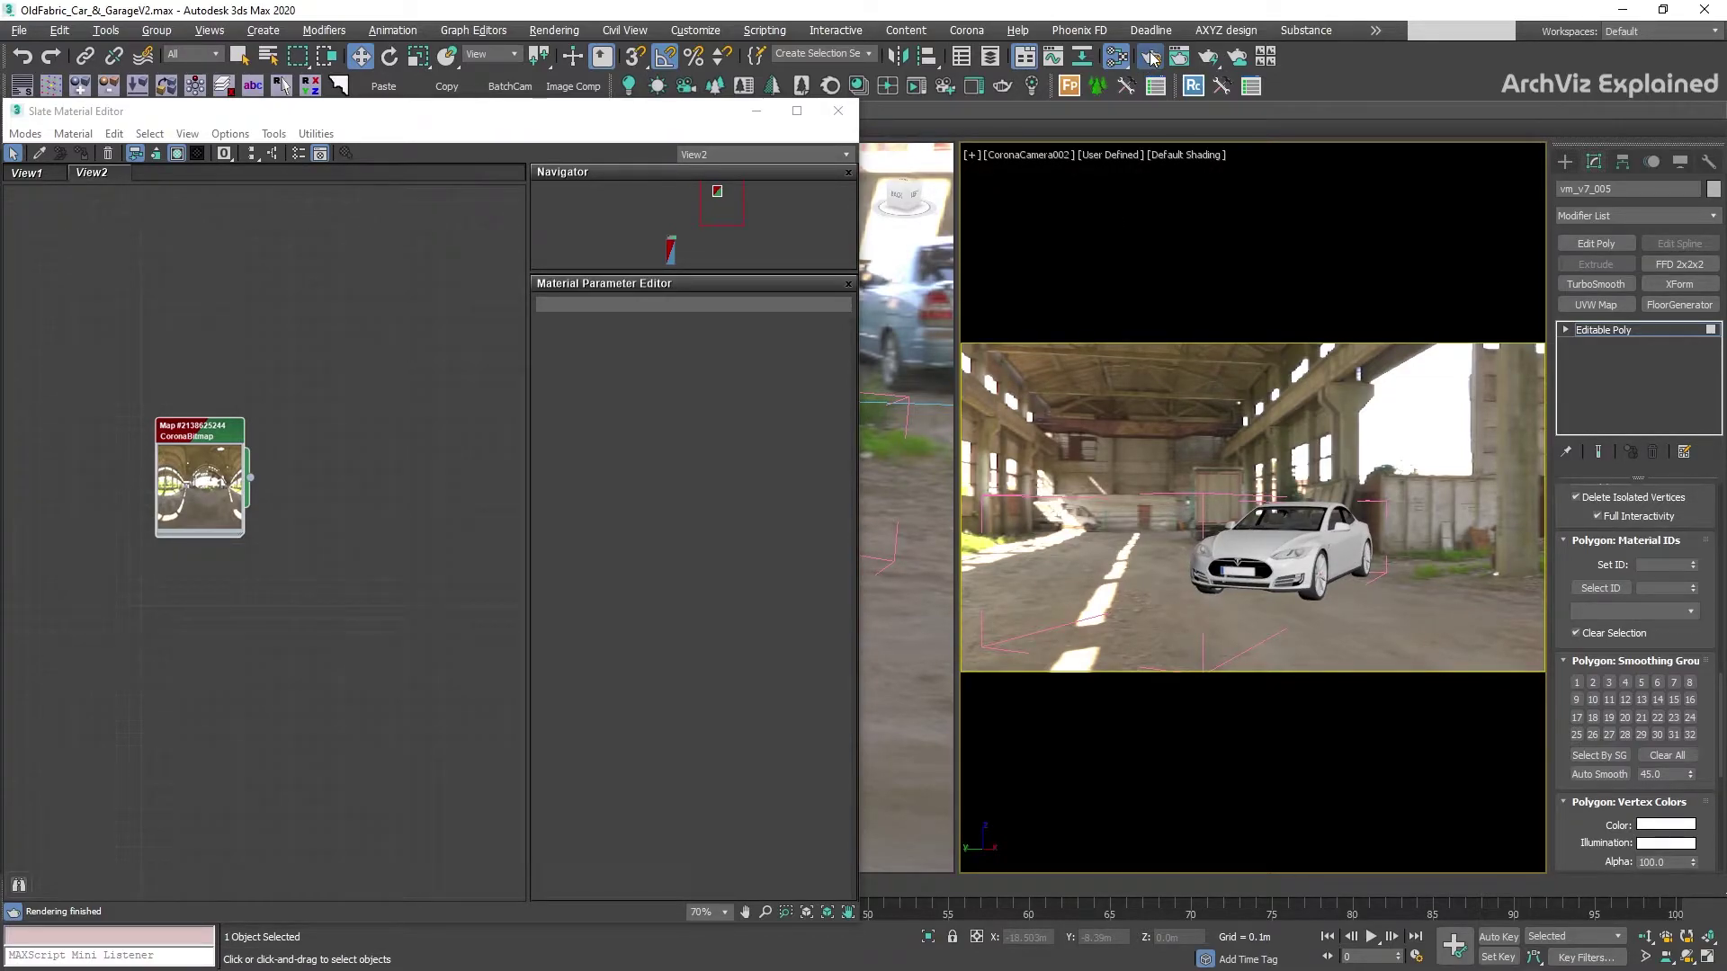
- Start an interactive Corona render from Render Setup
left_click(1151, 57)
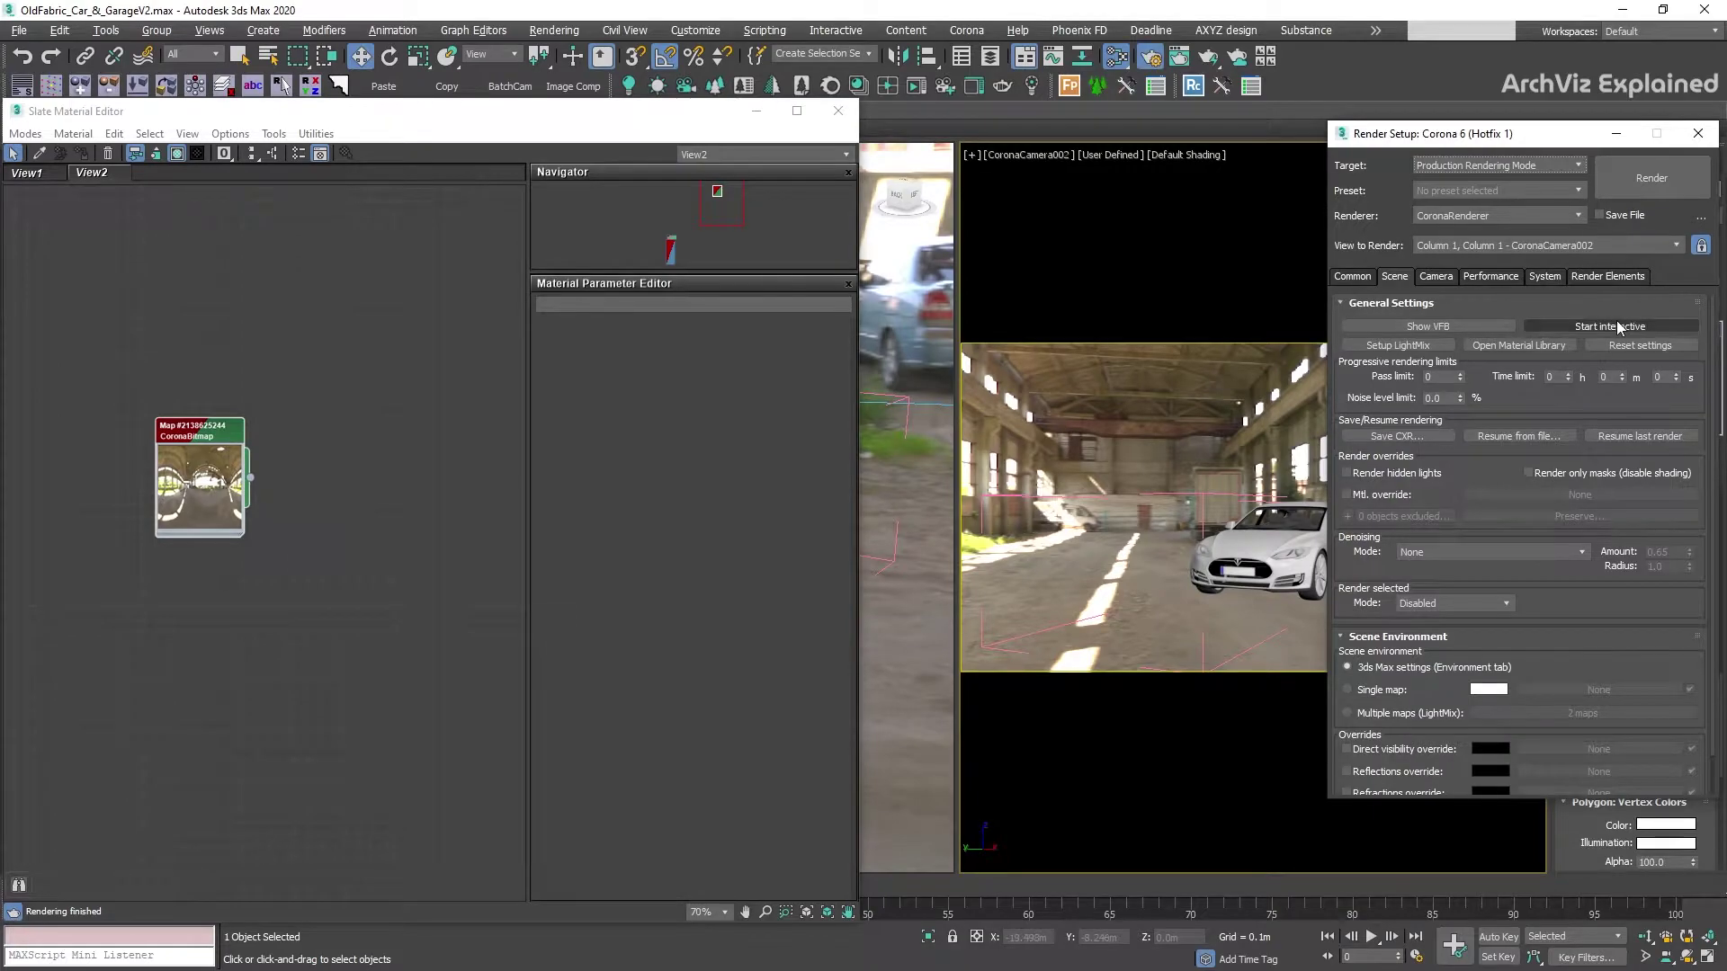
left_click(1609, 326)
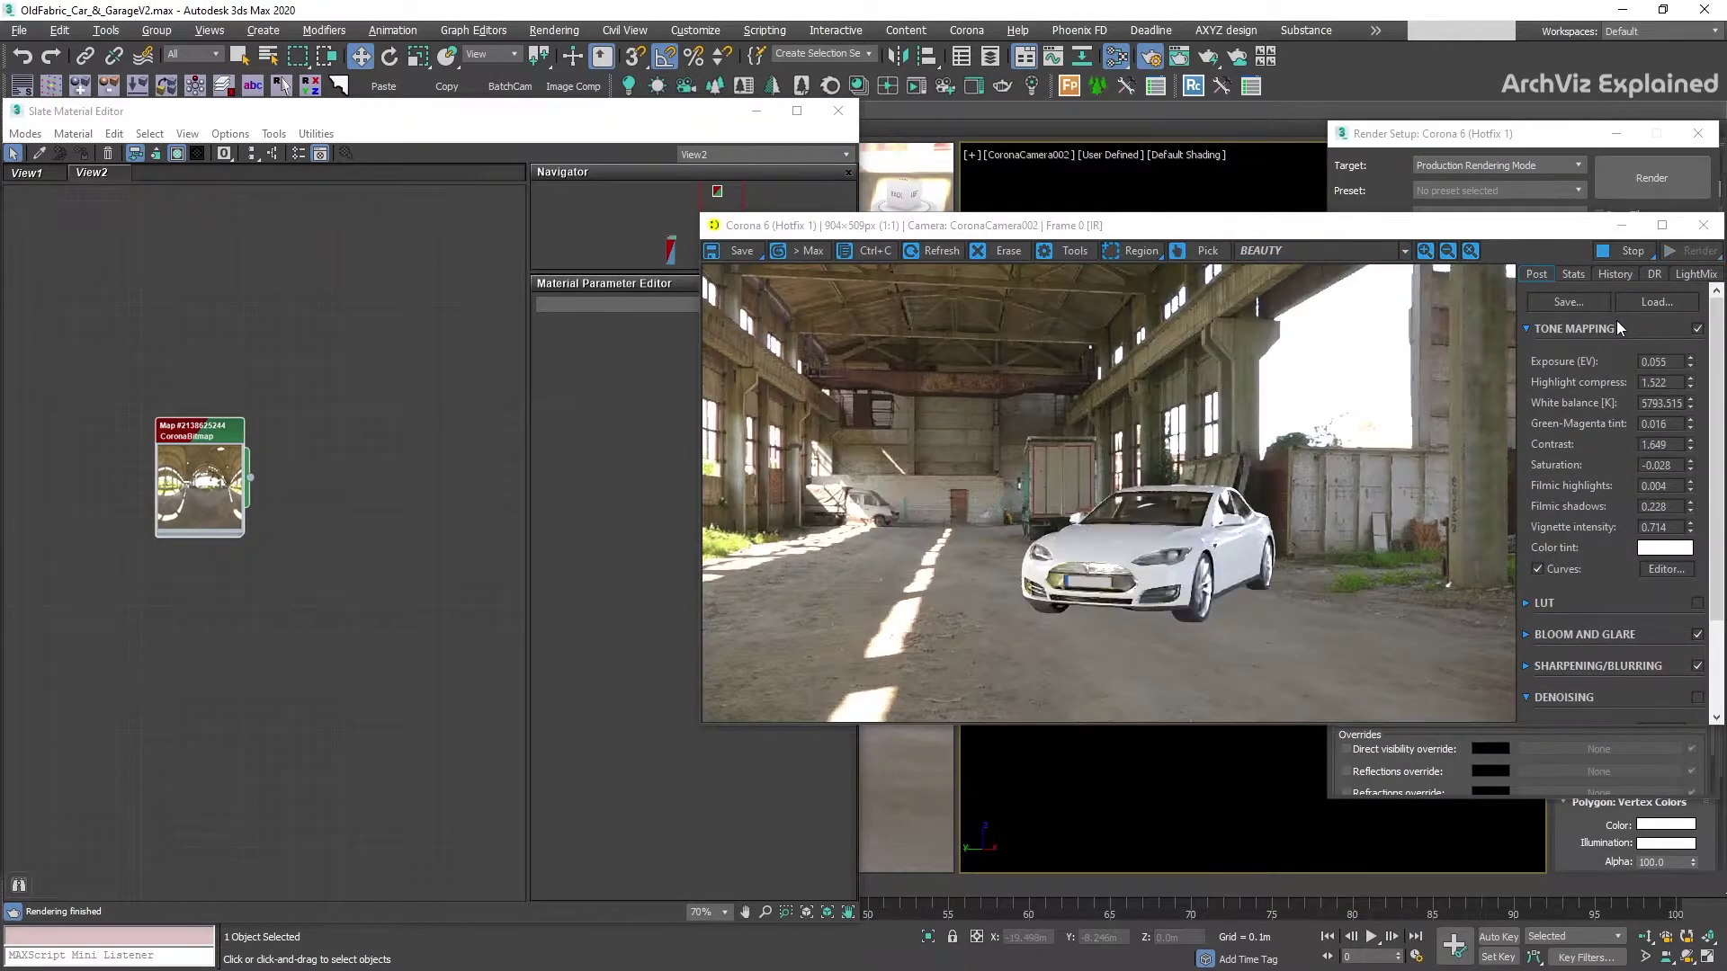
left_click(1592, 136)
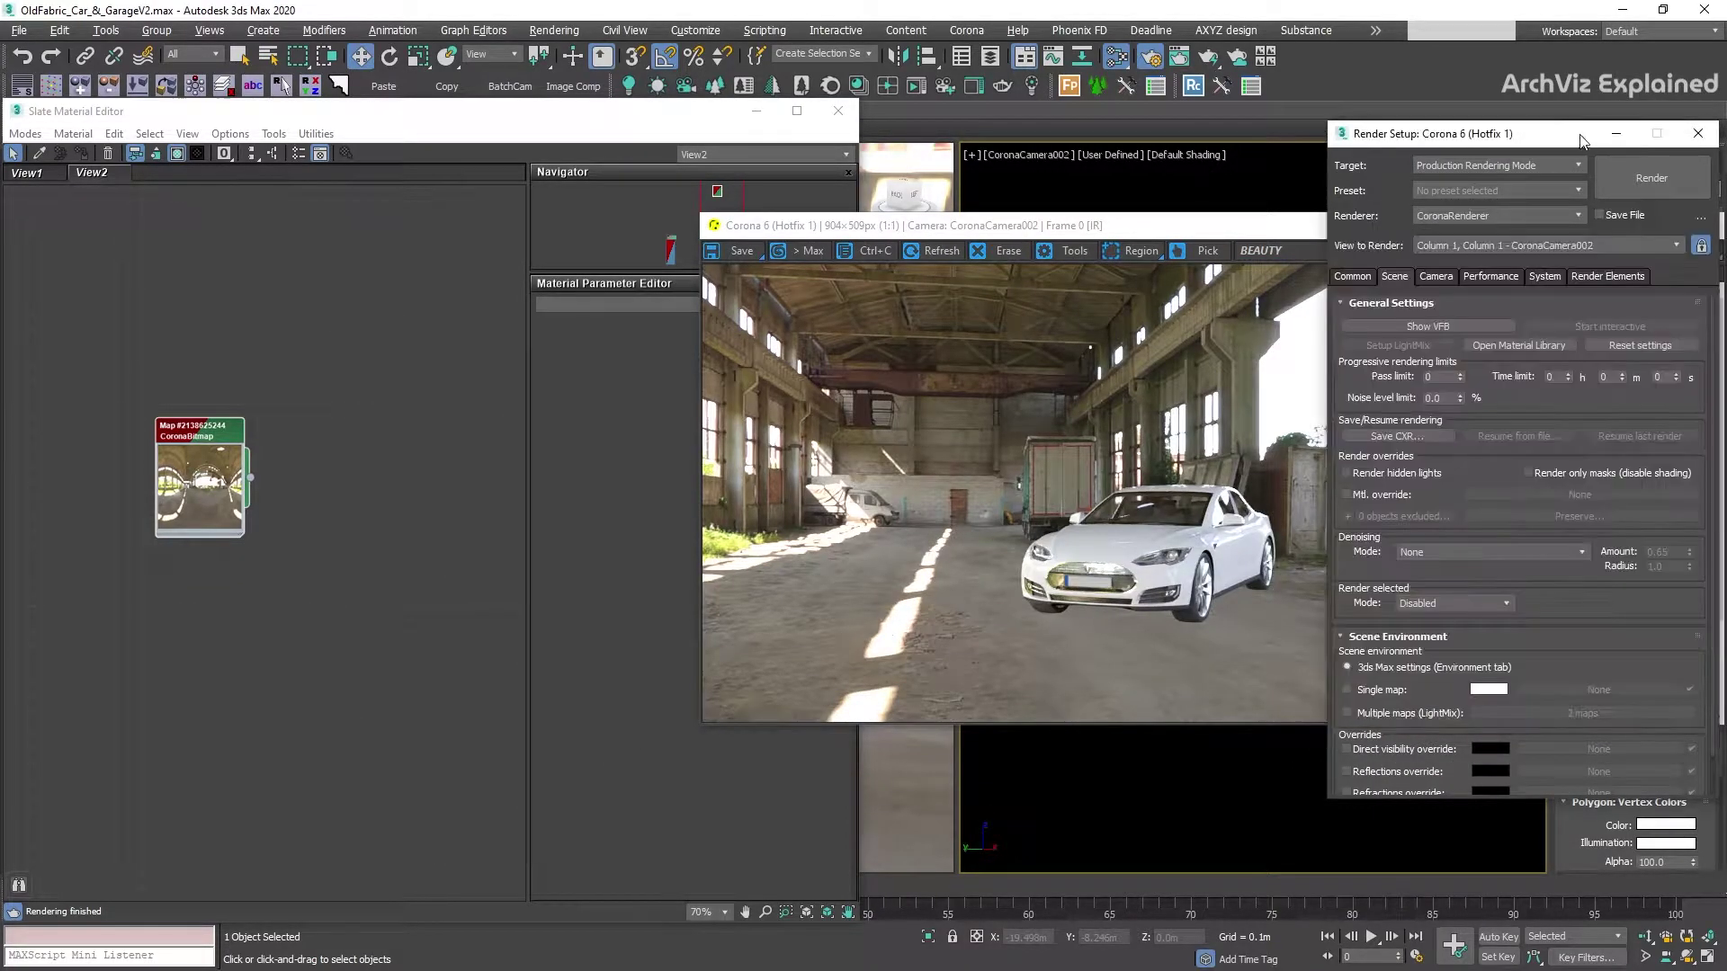
left_click(1697, 133)
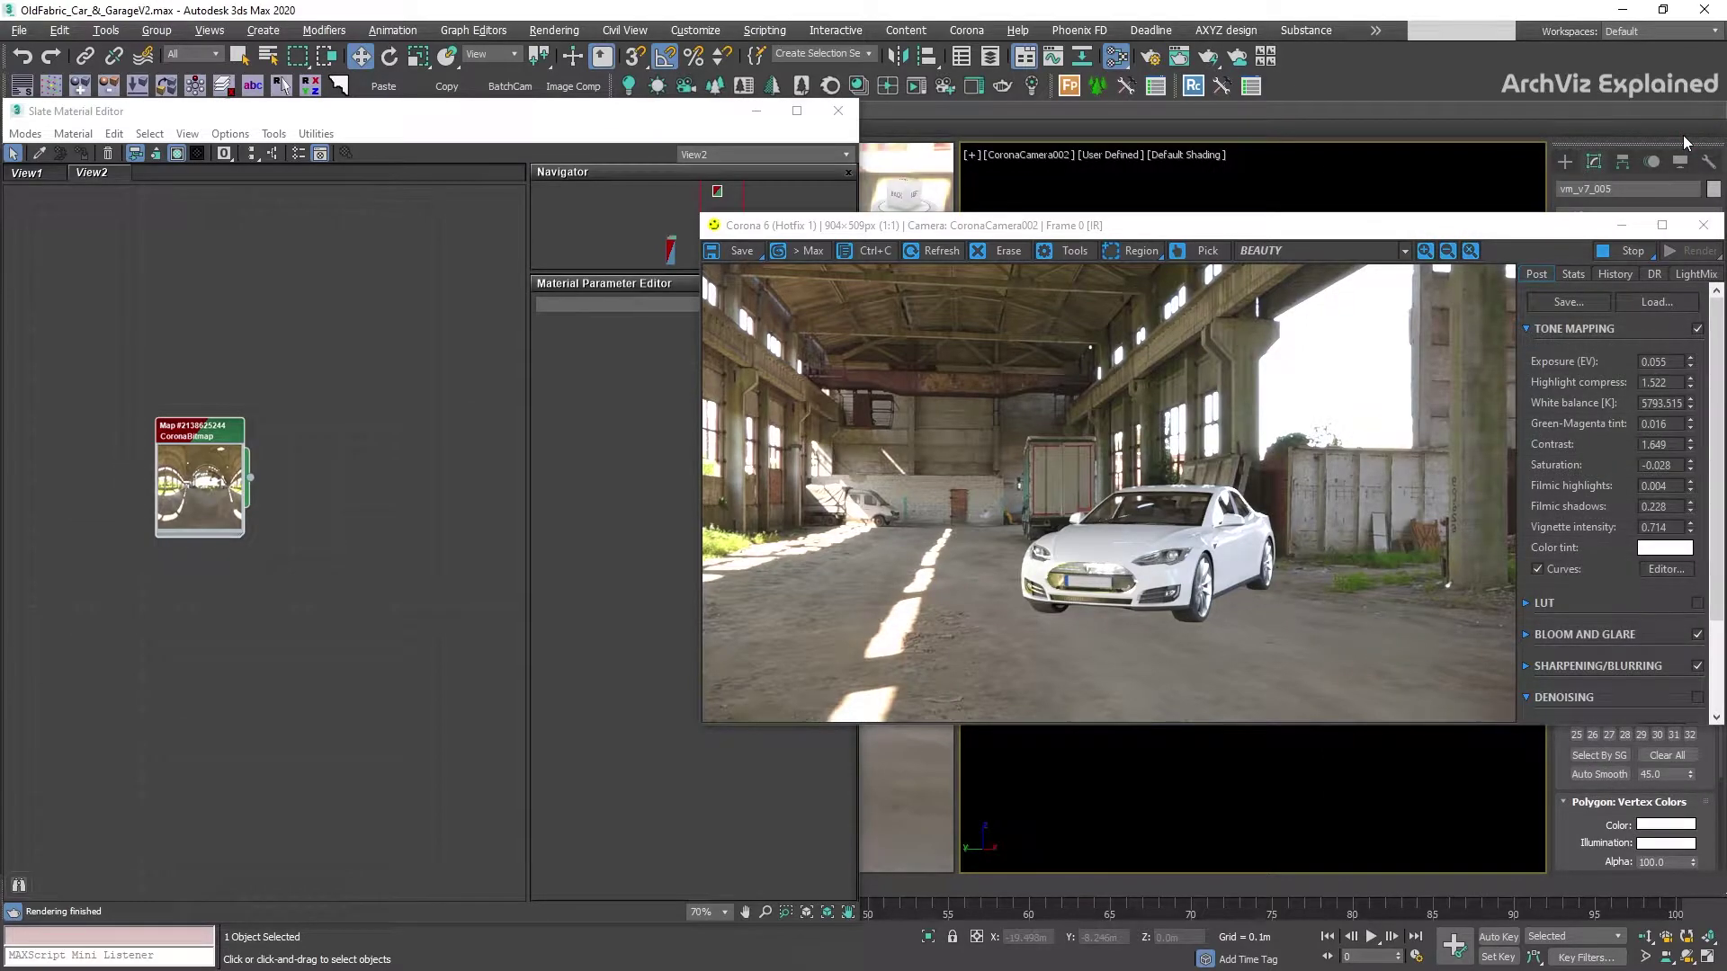
- Mirror the depot HDRI by setting the CoronaBitmap's U tiling to -1
left_click(208, 434)
double_click(209, 434)
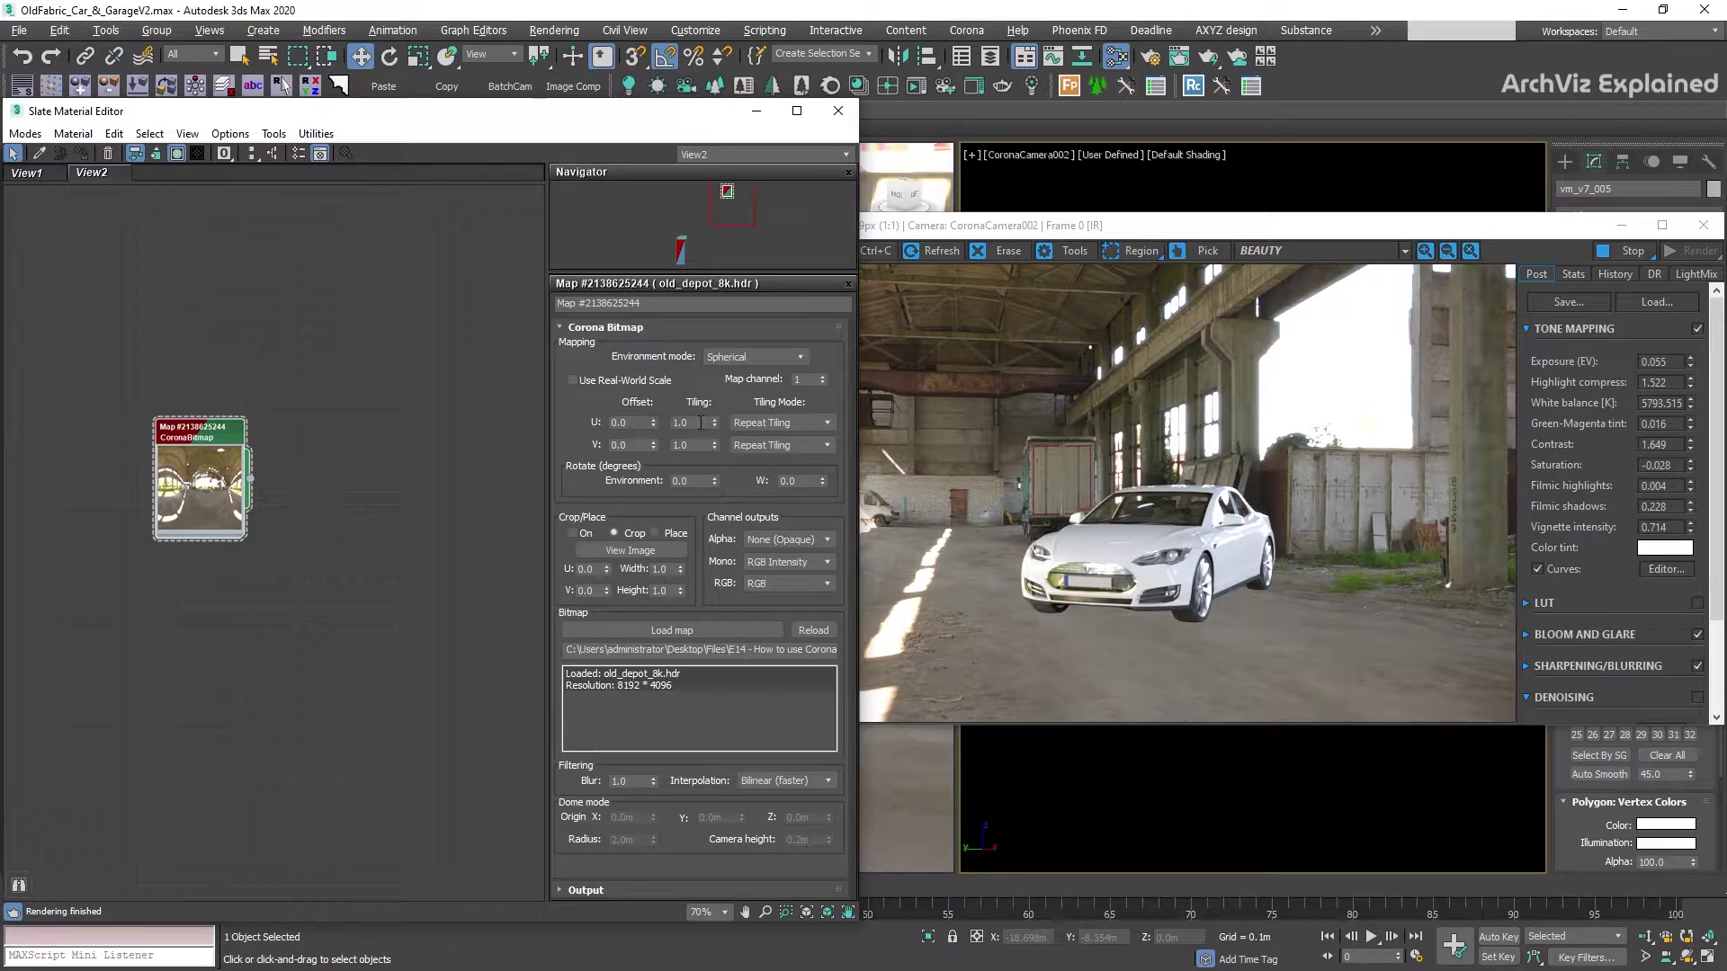
left_click(691, 422)
type("-1")
key("Return")
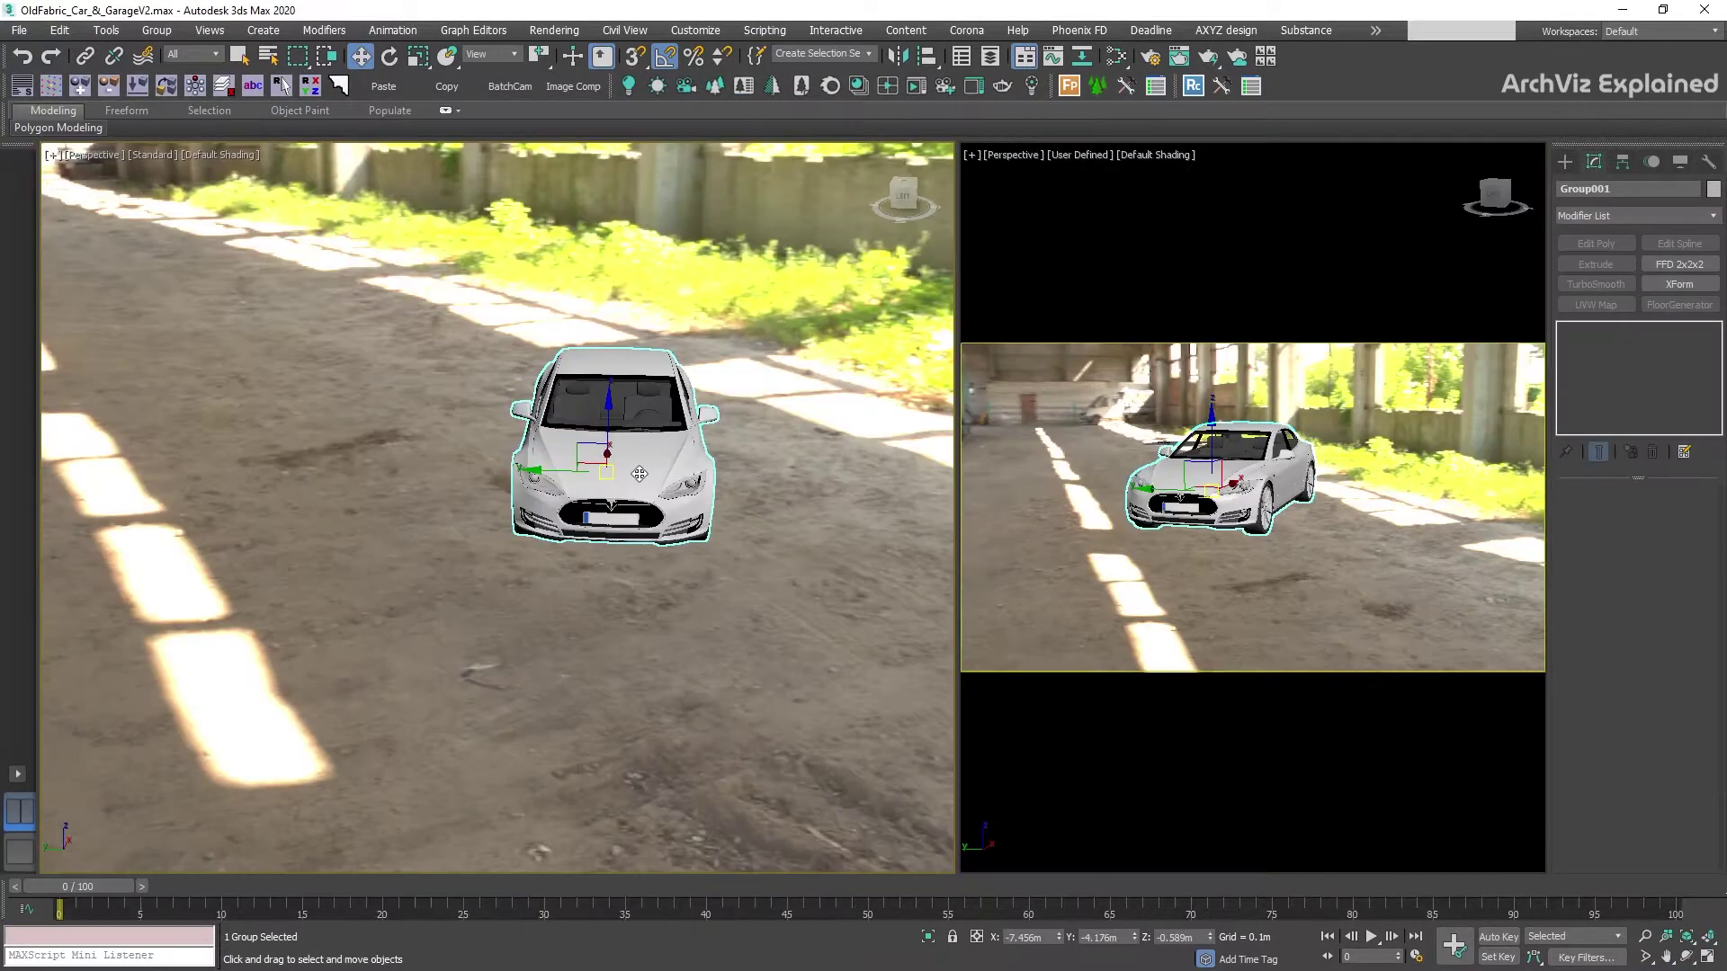
- Create a Corona camera from a three-quarter perspective view and aim it and its target at the car
mouse_move(639, 474)
middle_mouse_down("alt")
mouse_move(587, 455)
mouse_move(627, 452)
middle_mouse_up("alt")
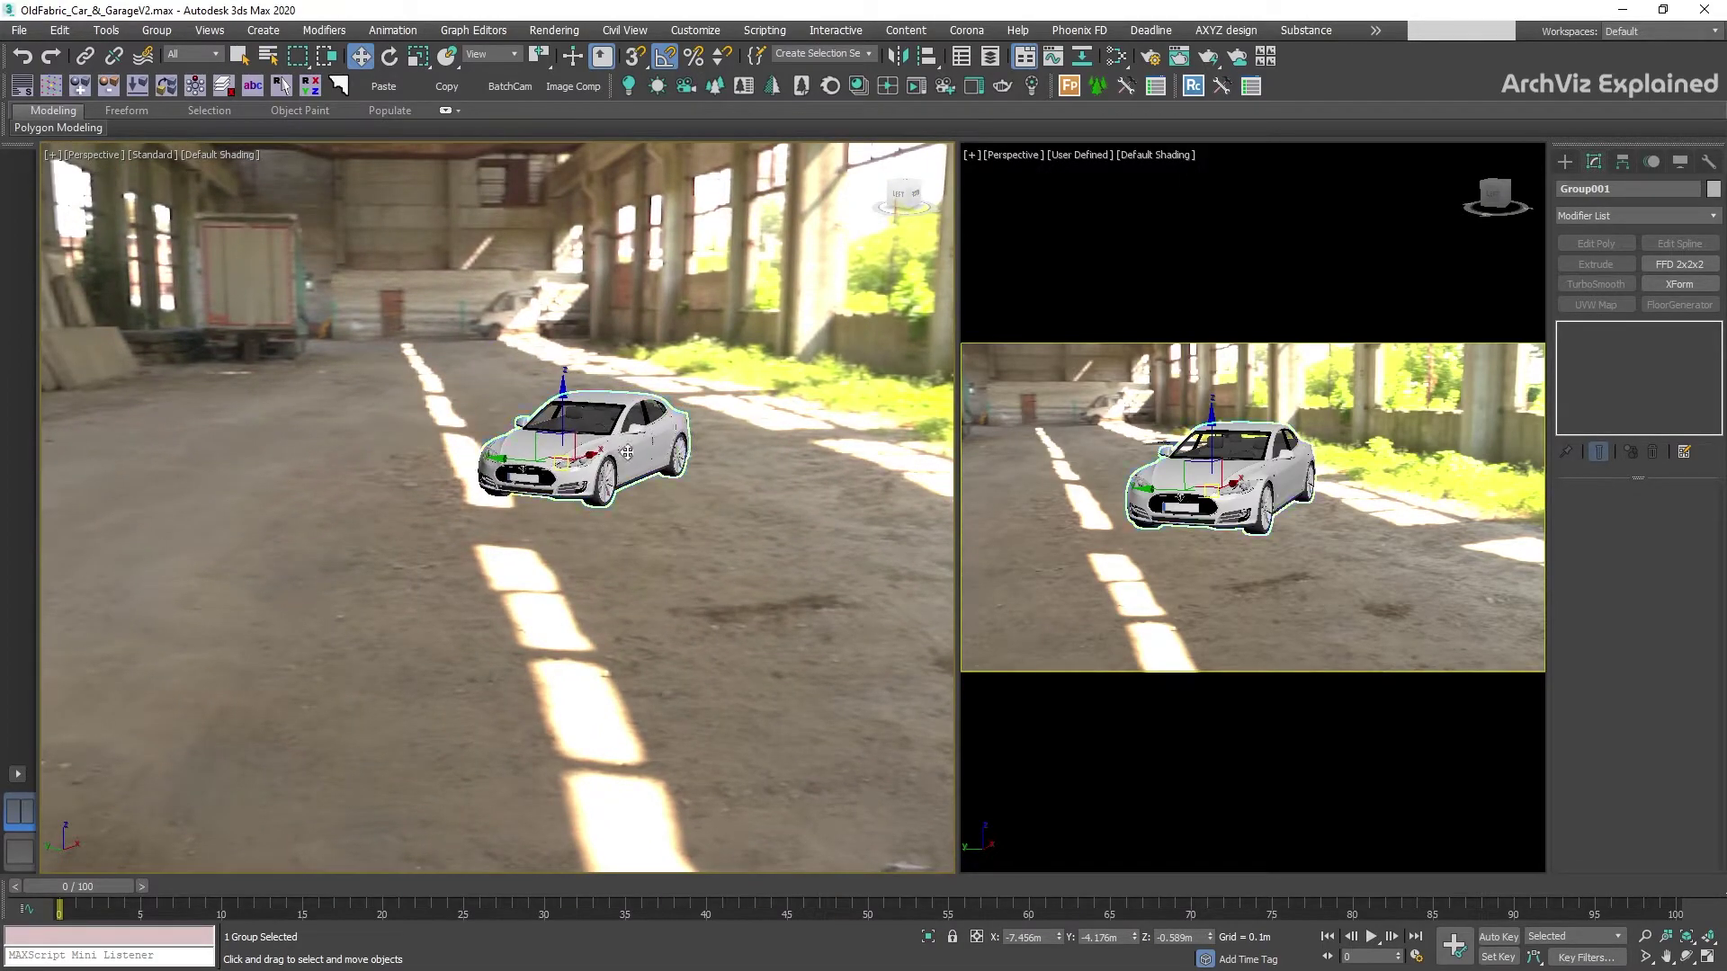
left_click(938, 93)
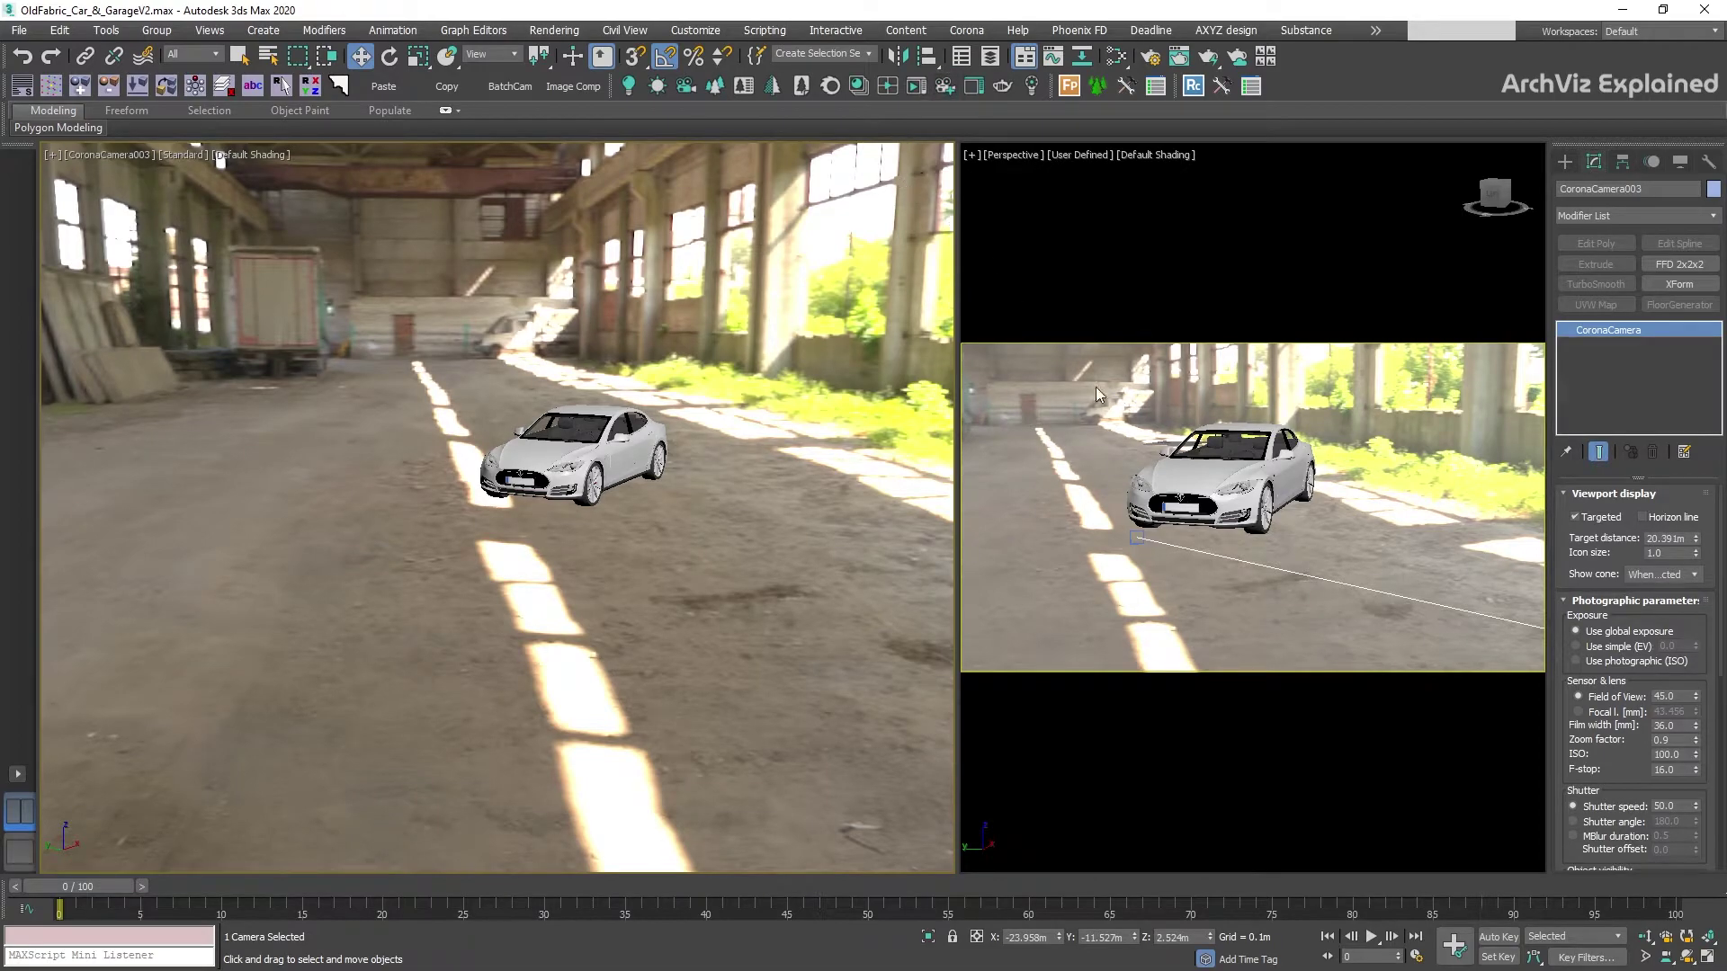
key("c")
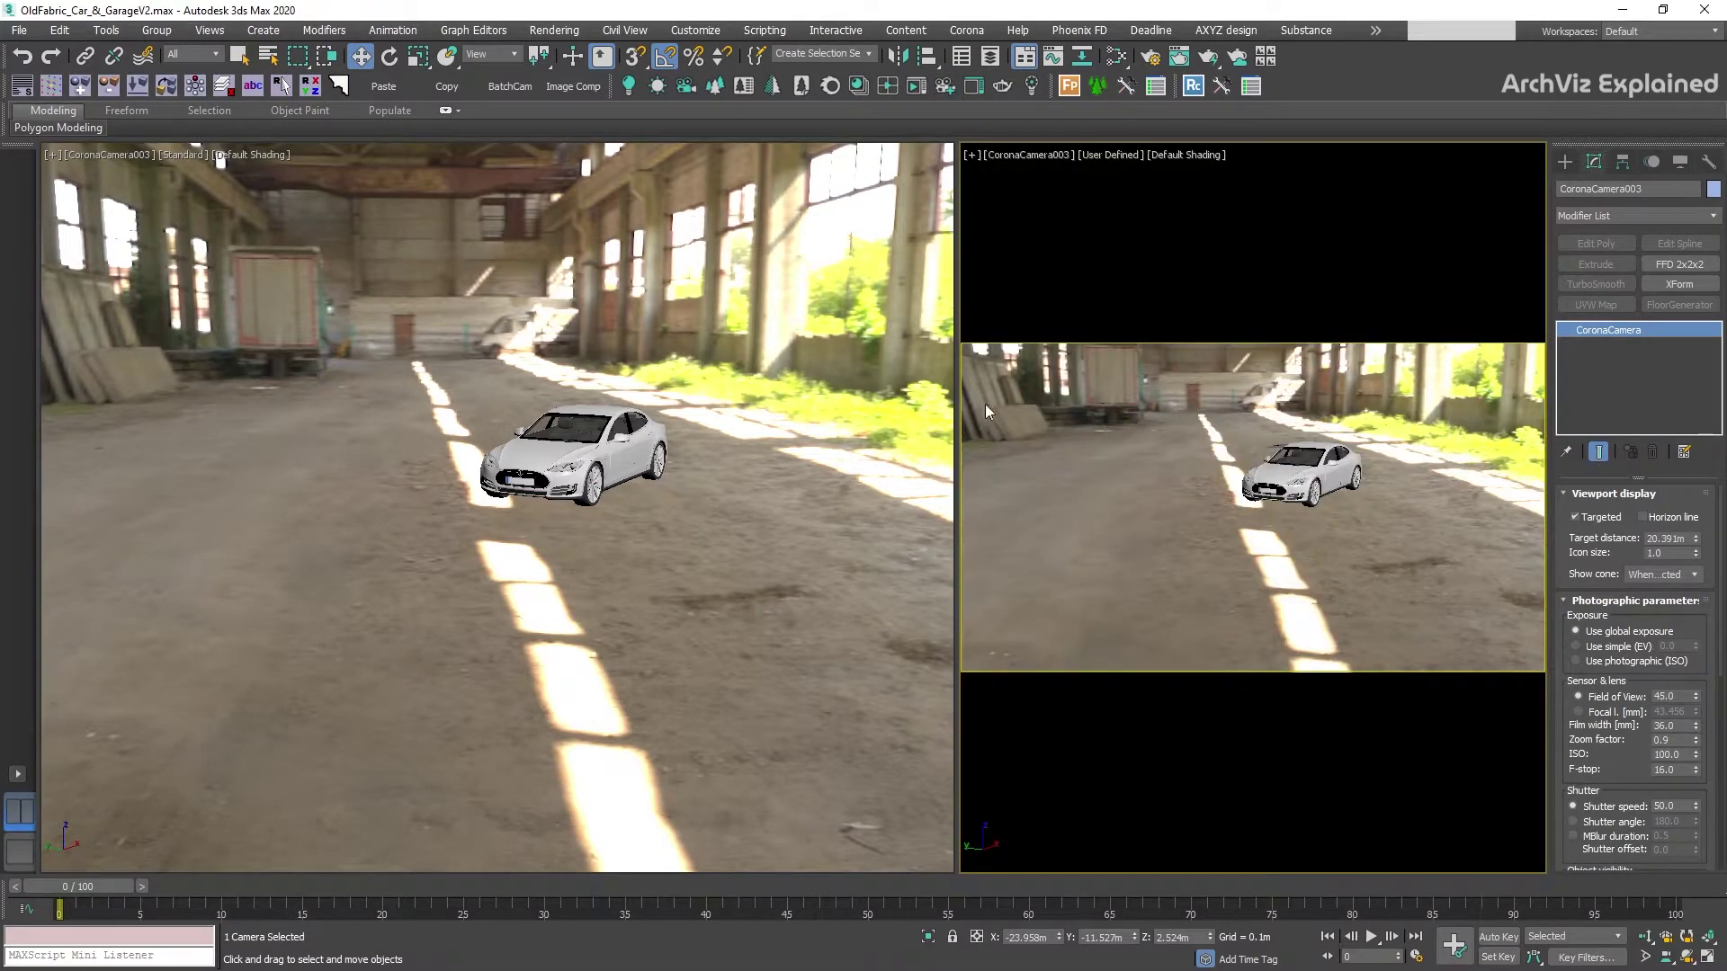
key("p")
left_click_drag(1060, 936, 1069, 620)
left_click_drag(1135, 936, 1211, 34)
left_click(437, 506)
left_click_drag(1135, 936, 1213, 895)
- Set the Corona camera's field of view to 47
left_click(667, 557)
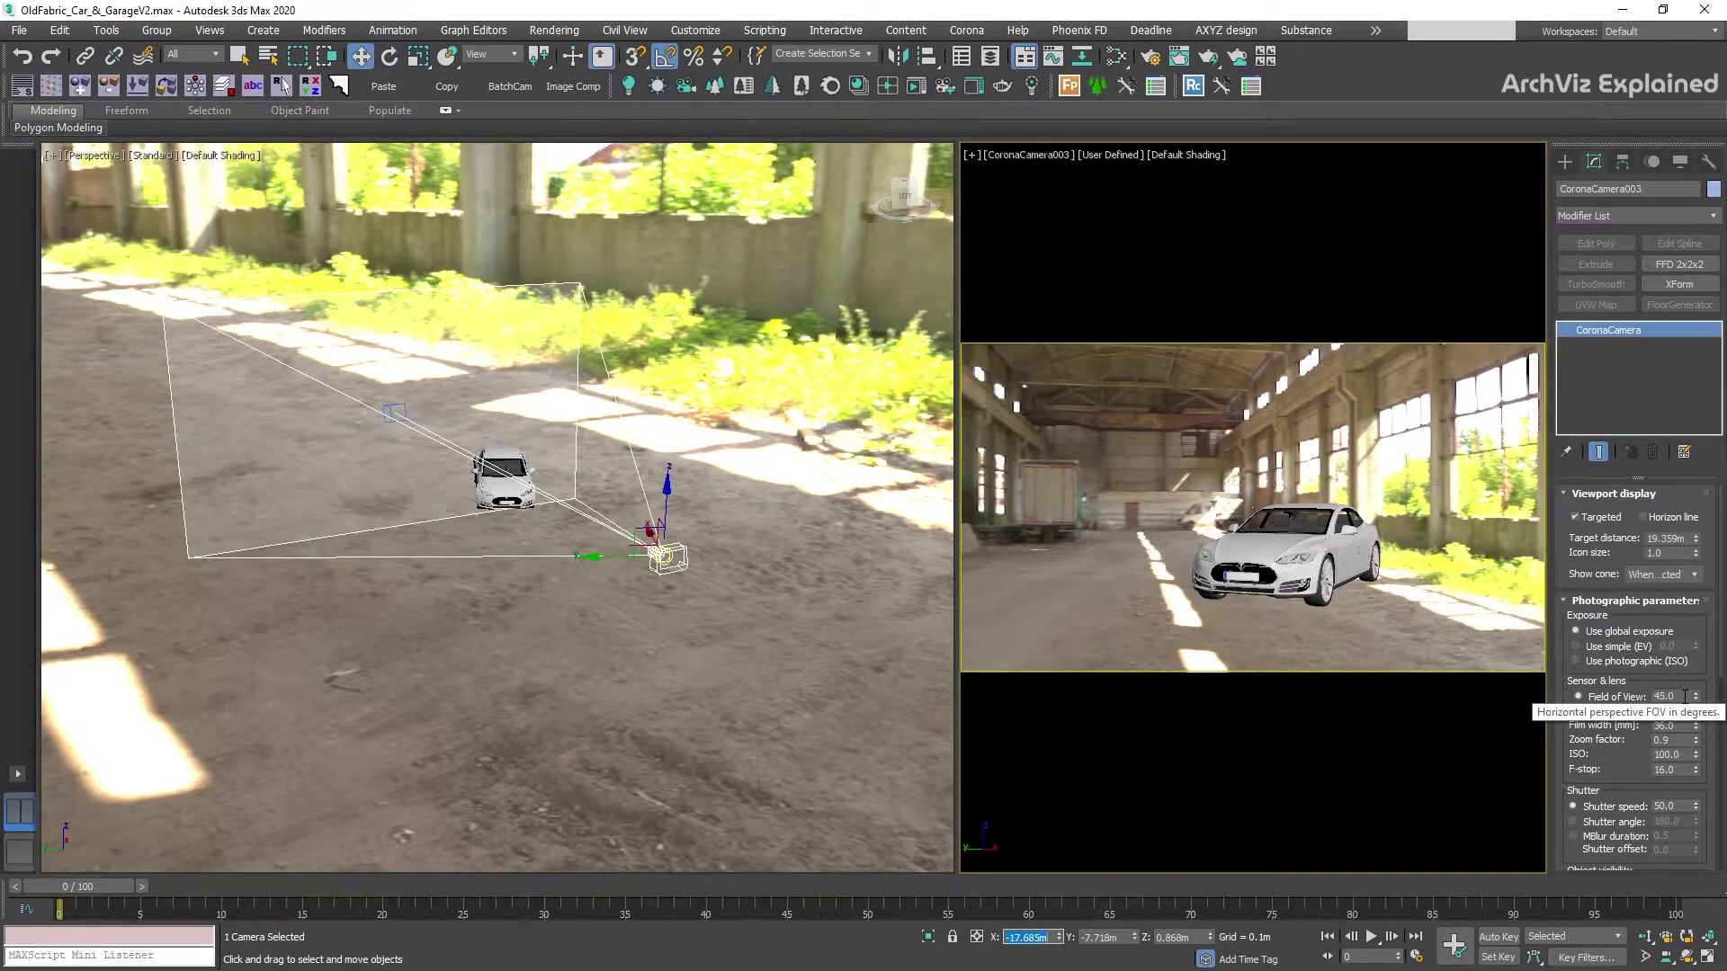
double_click(1684, 696)
type("47")
key("Return")
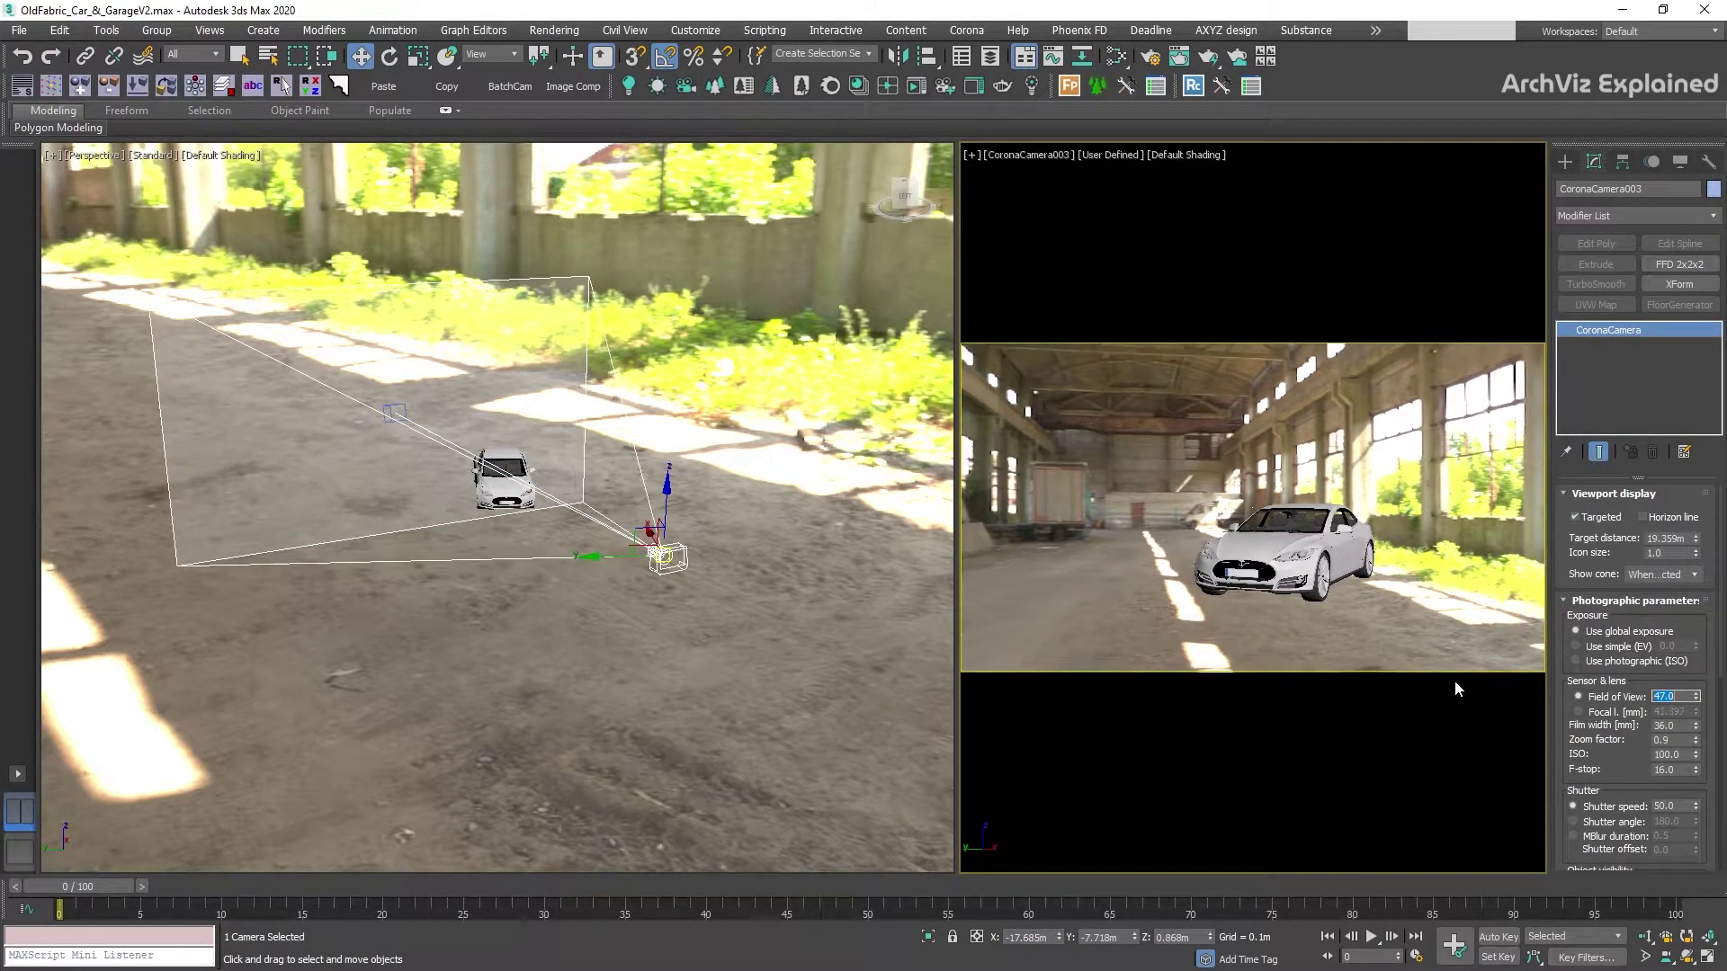
left_click(1278, 560)
- Rotate the car group 36° about the Z axis
key("e")
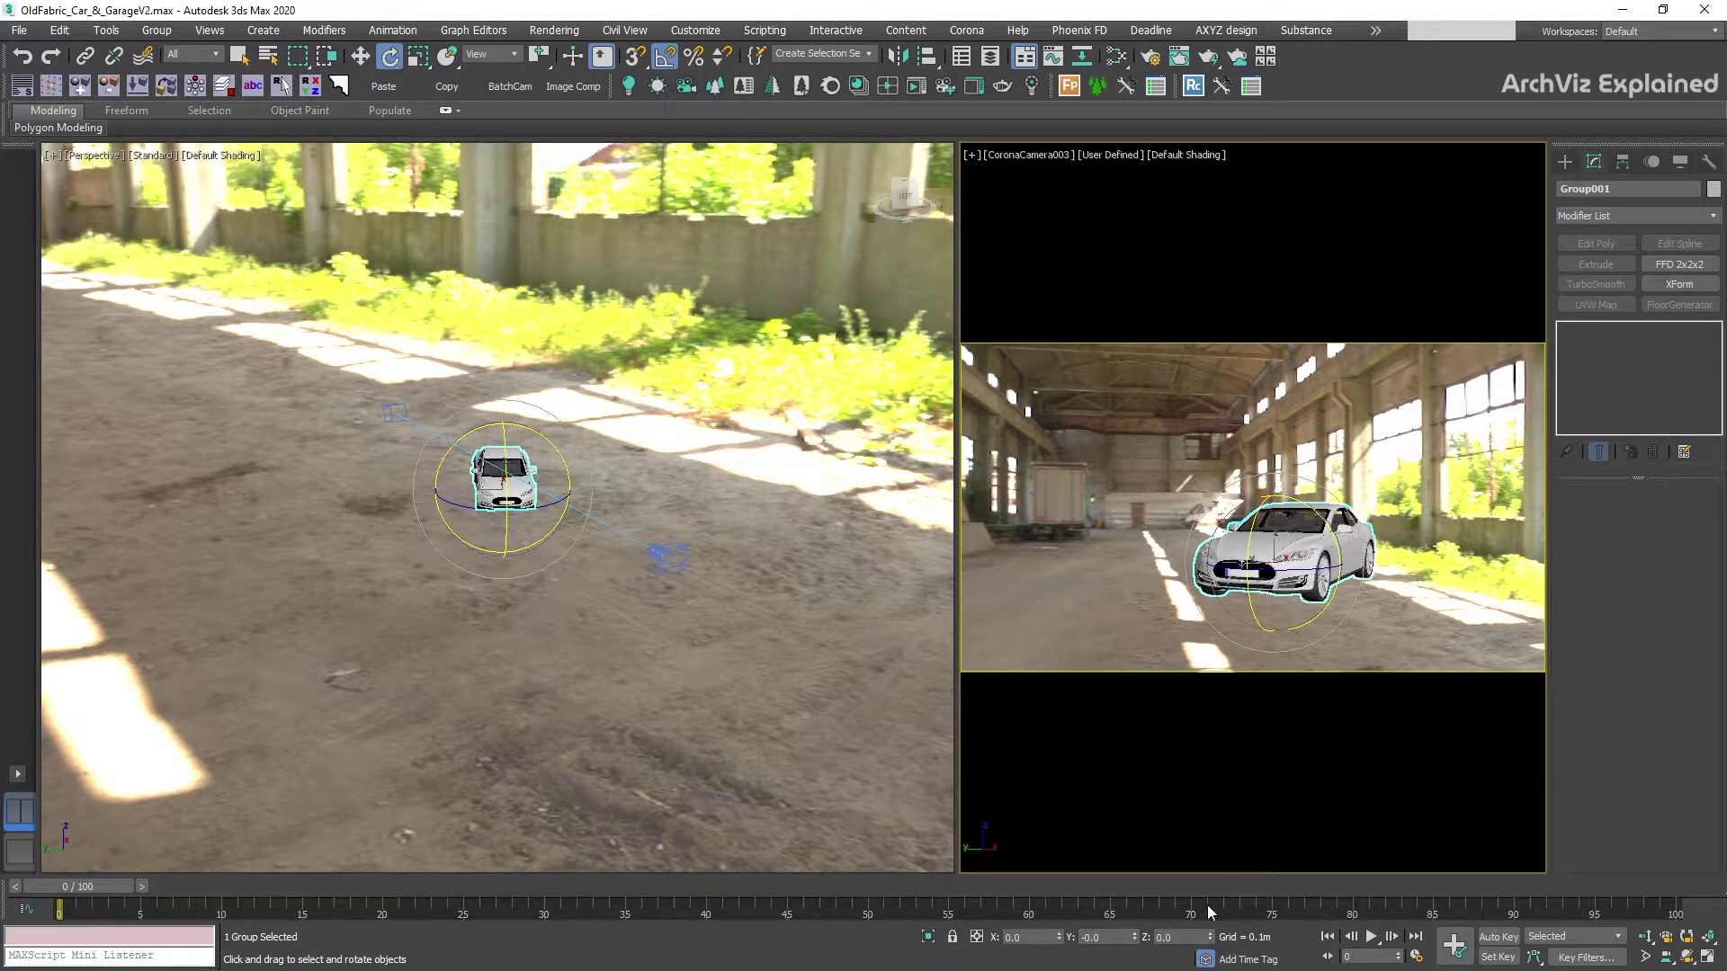
left_click(1169, 938)
type("36")
key("Return")
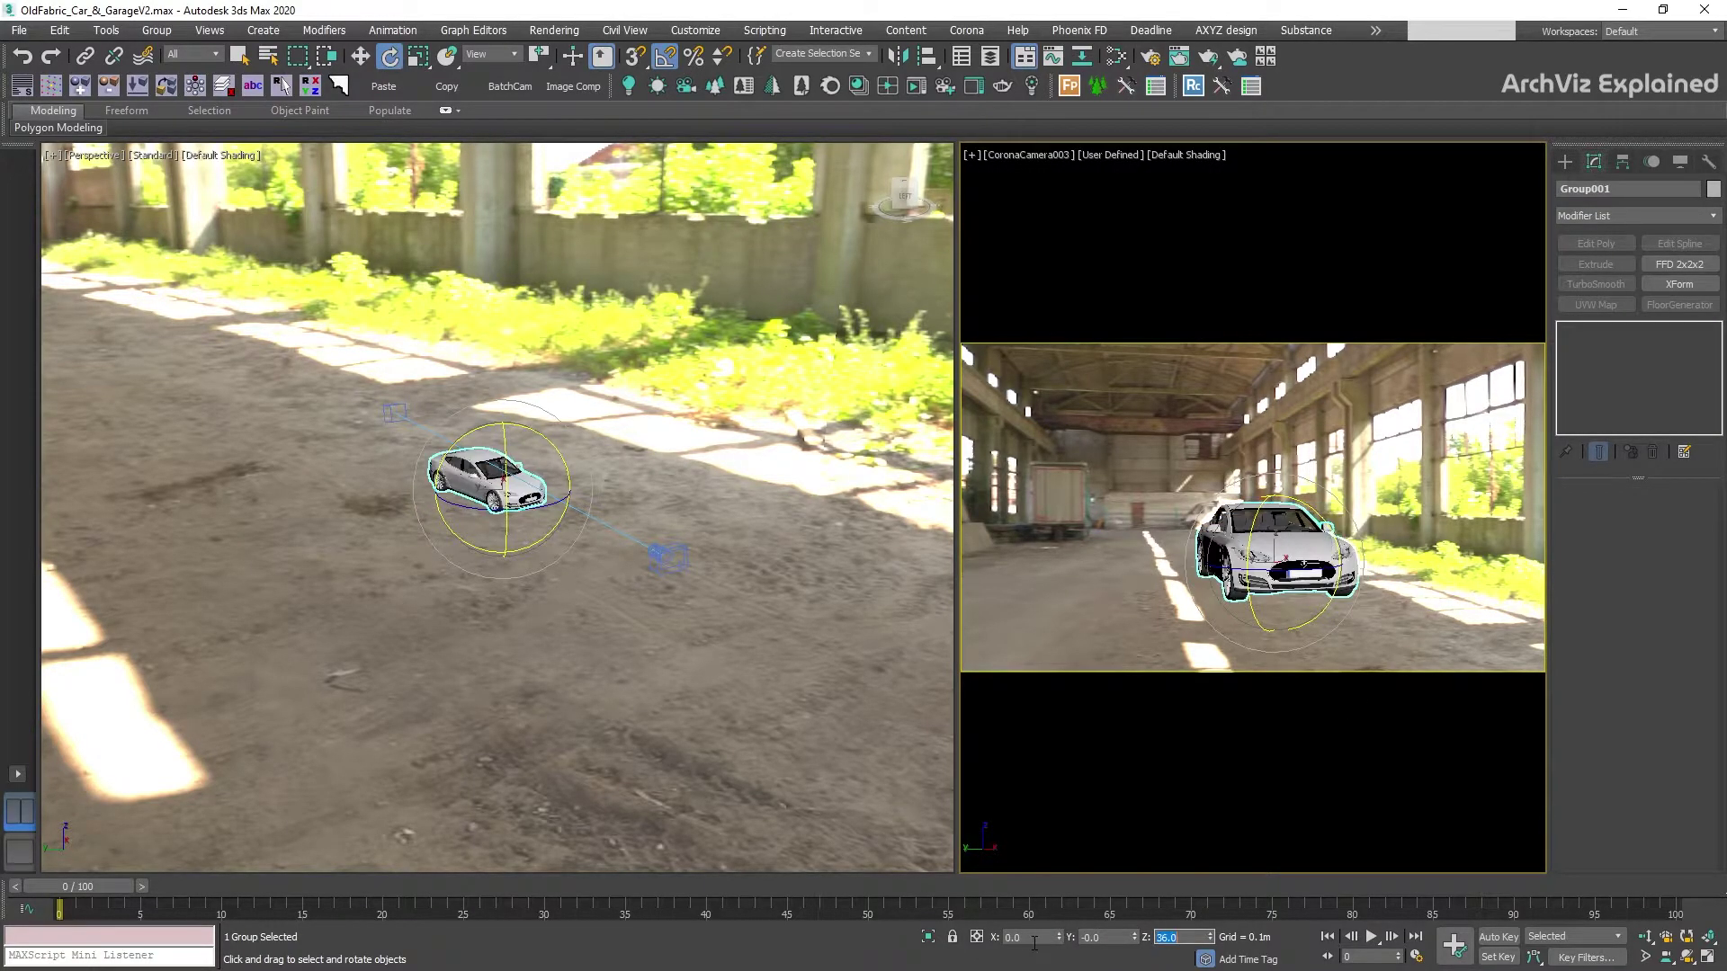
middle_click(951, 340)
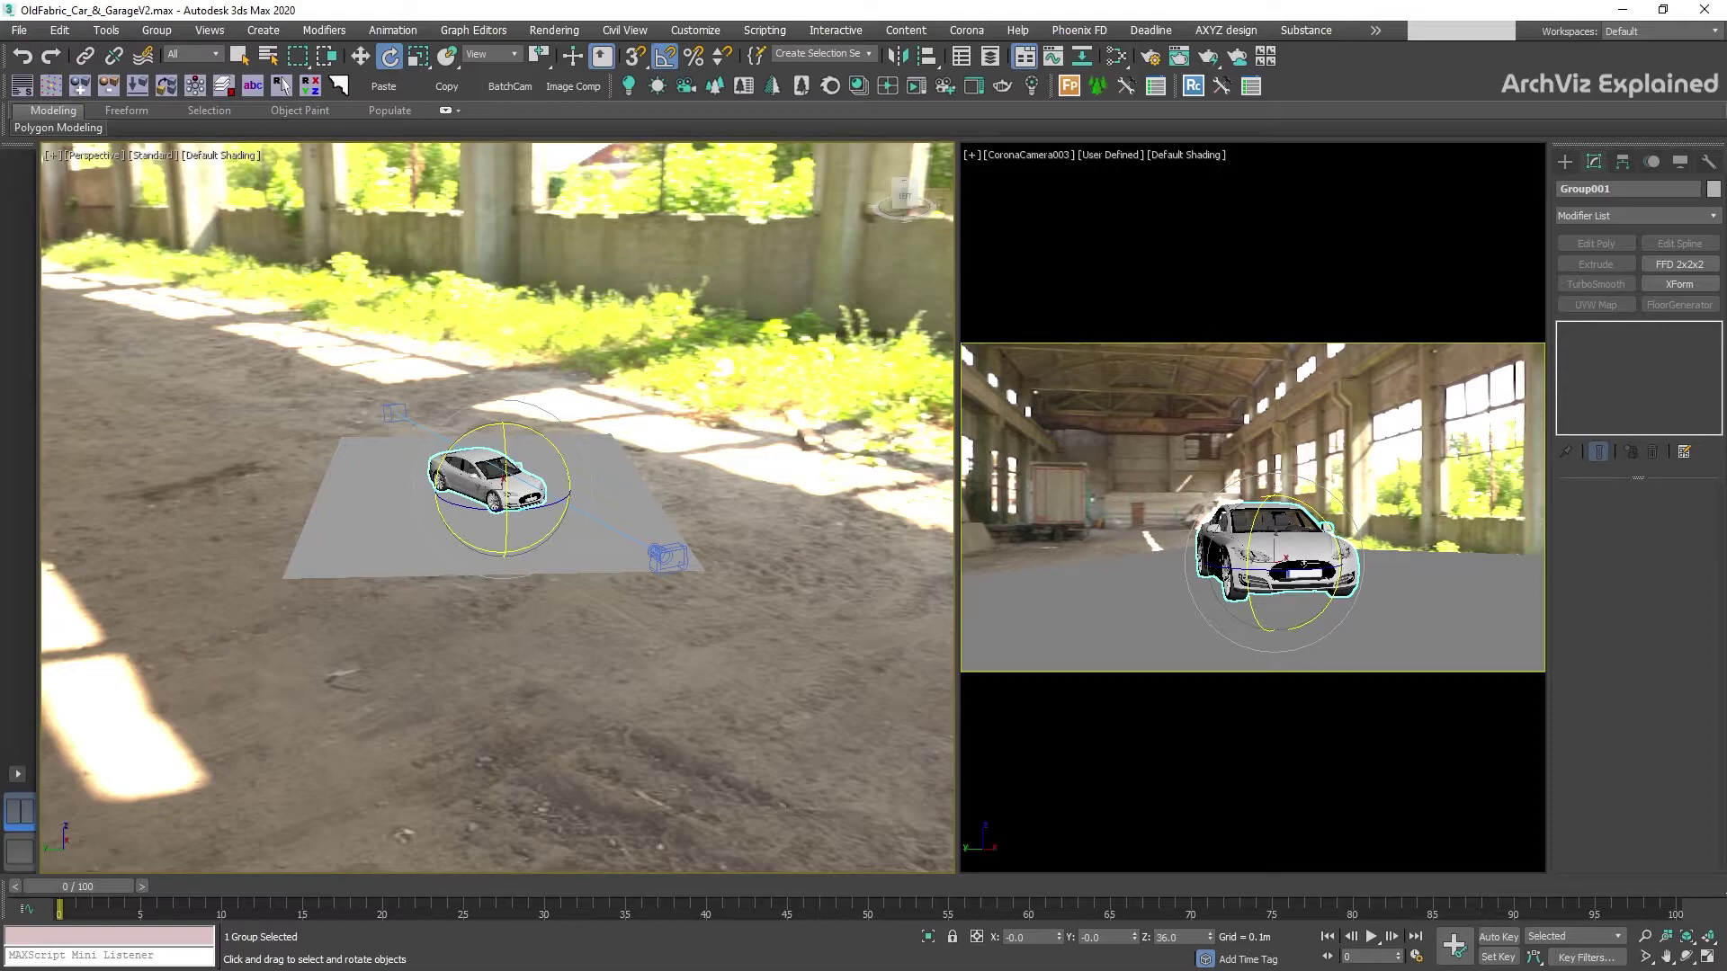
- Assign a new CoronaShadowCatcherMtl to the ground plane with the depot CoronaBitmap as its Backplate
left_click(1116, 57)
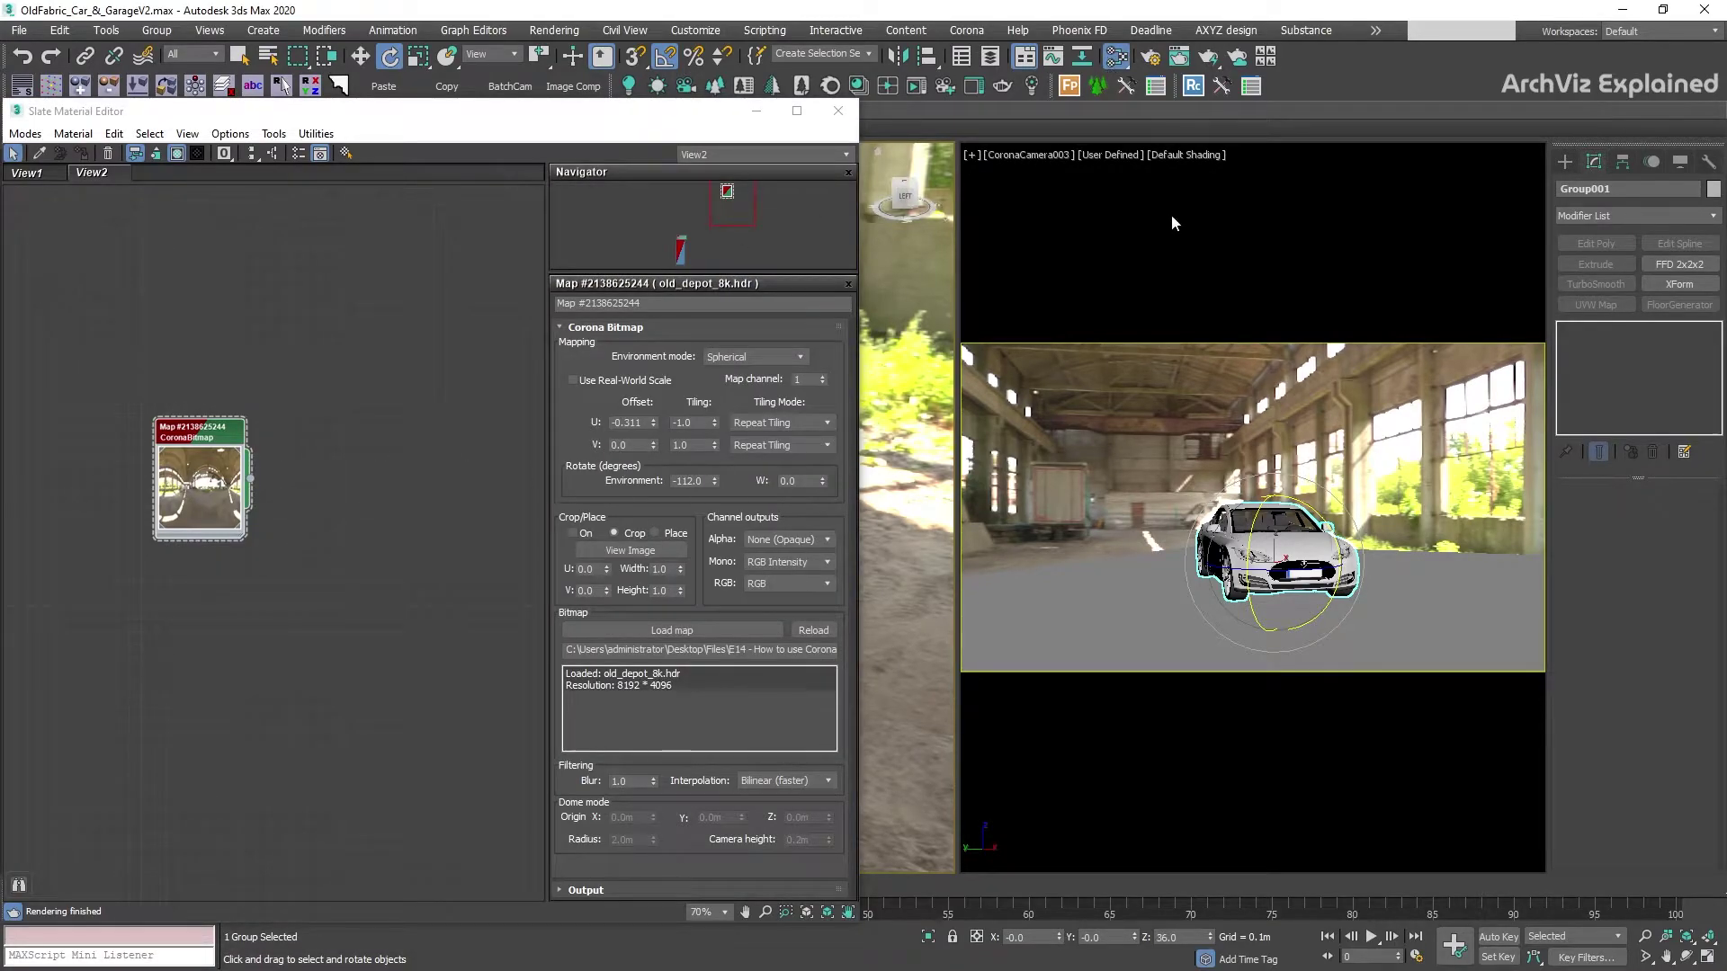
right_click(186, 528)
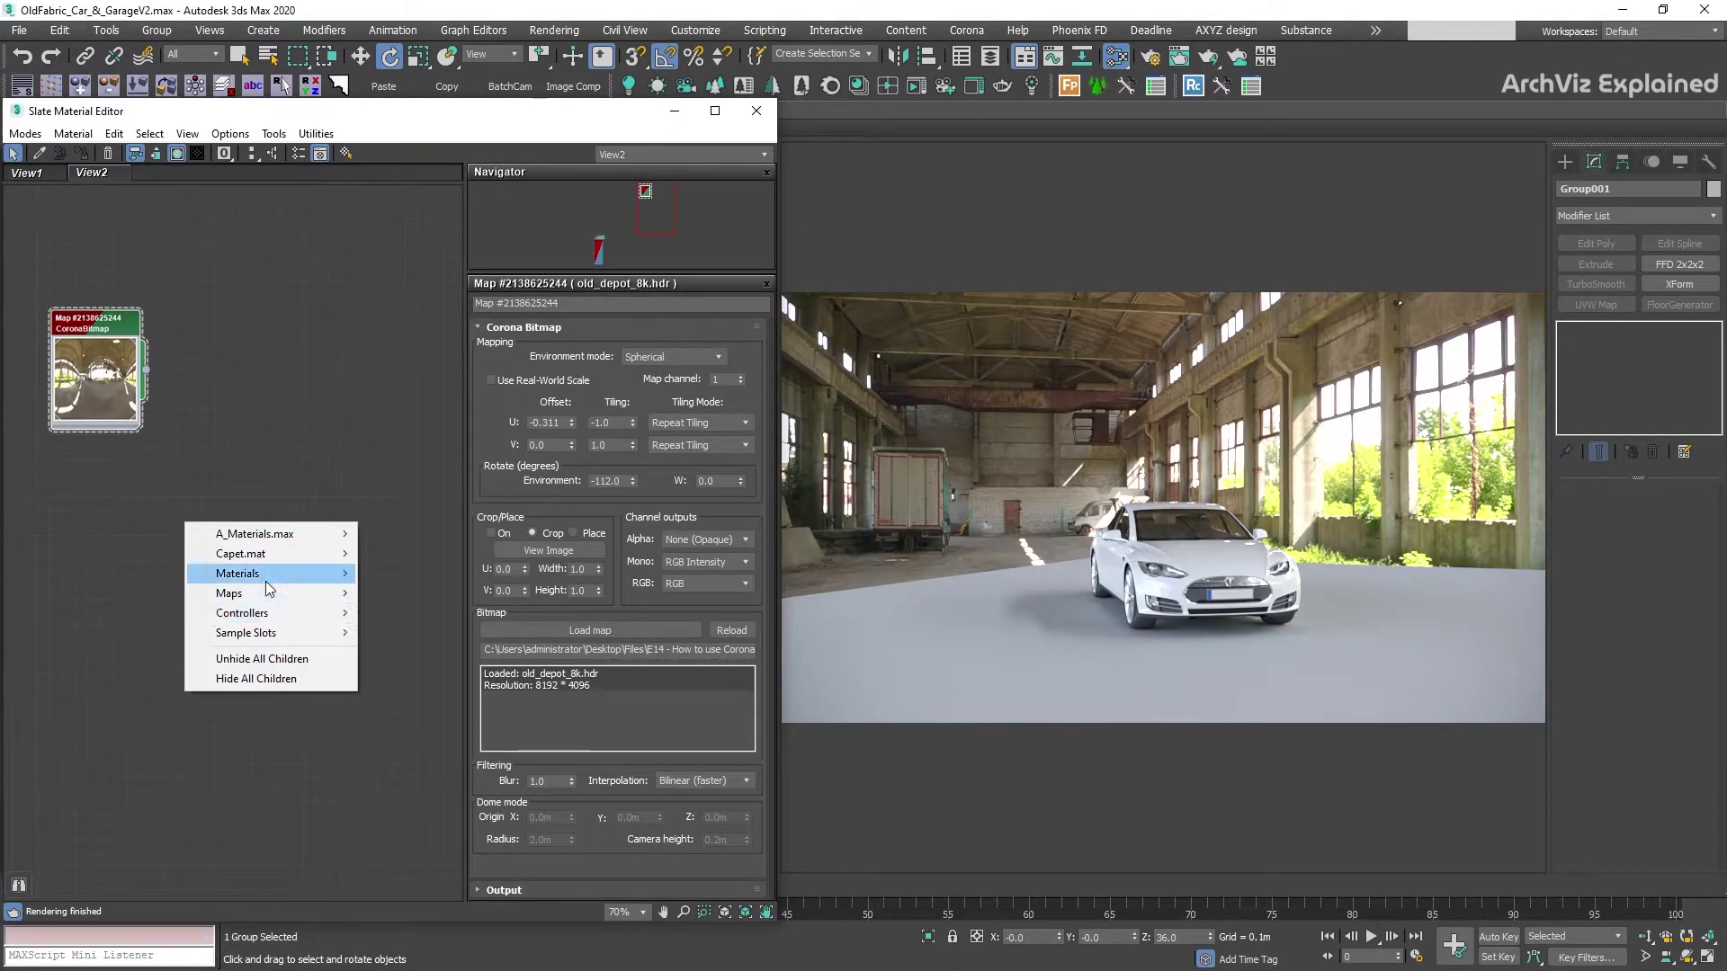
mouse_move(270, 575)
mouse_move(398, 613)
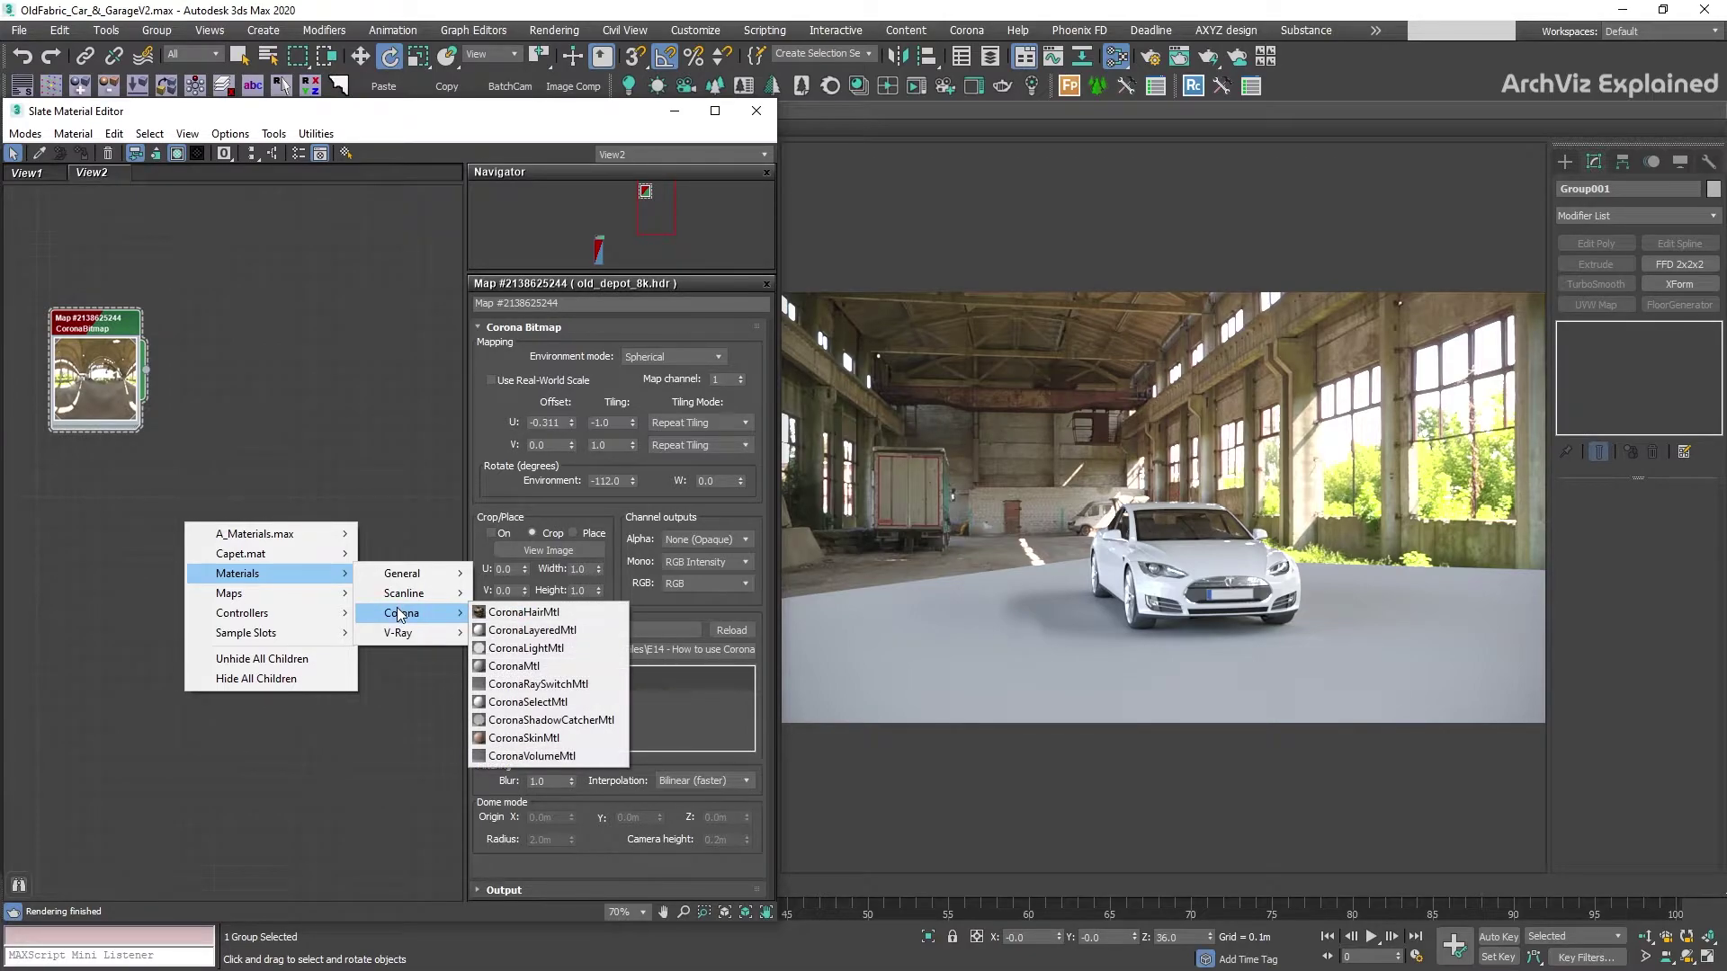
left_click(567, 721)
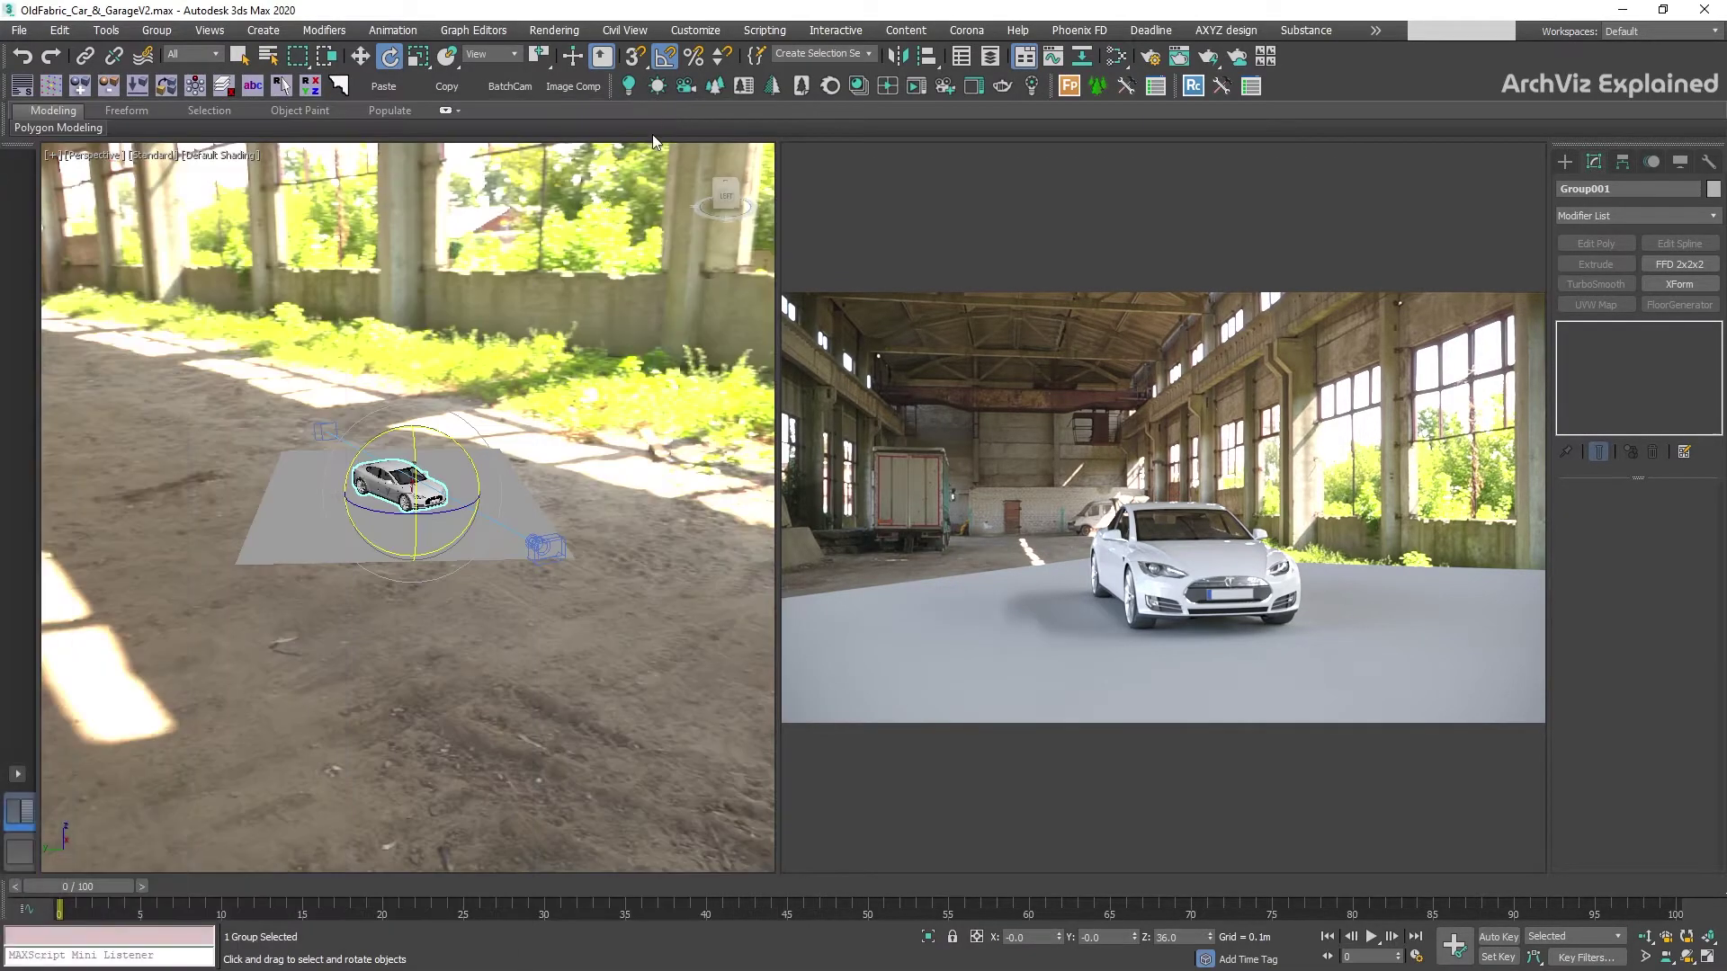
left_click(297, 531)
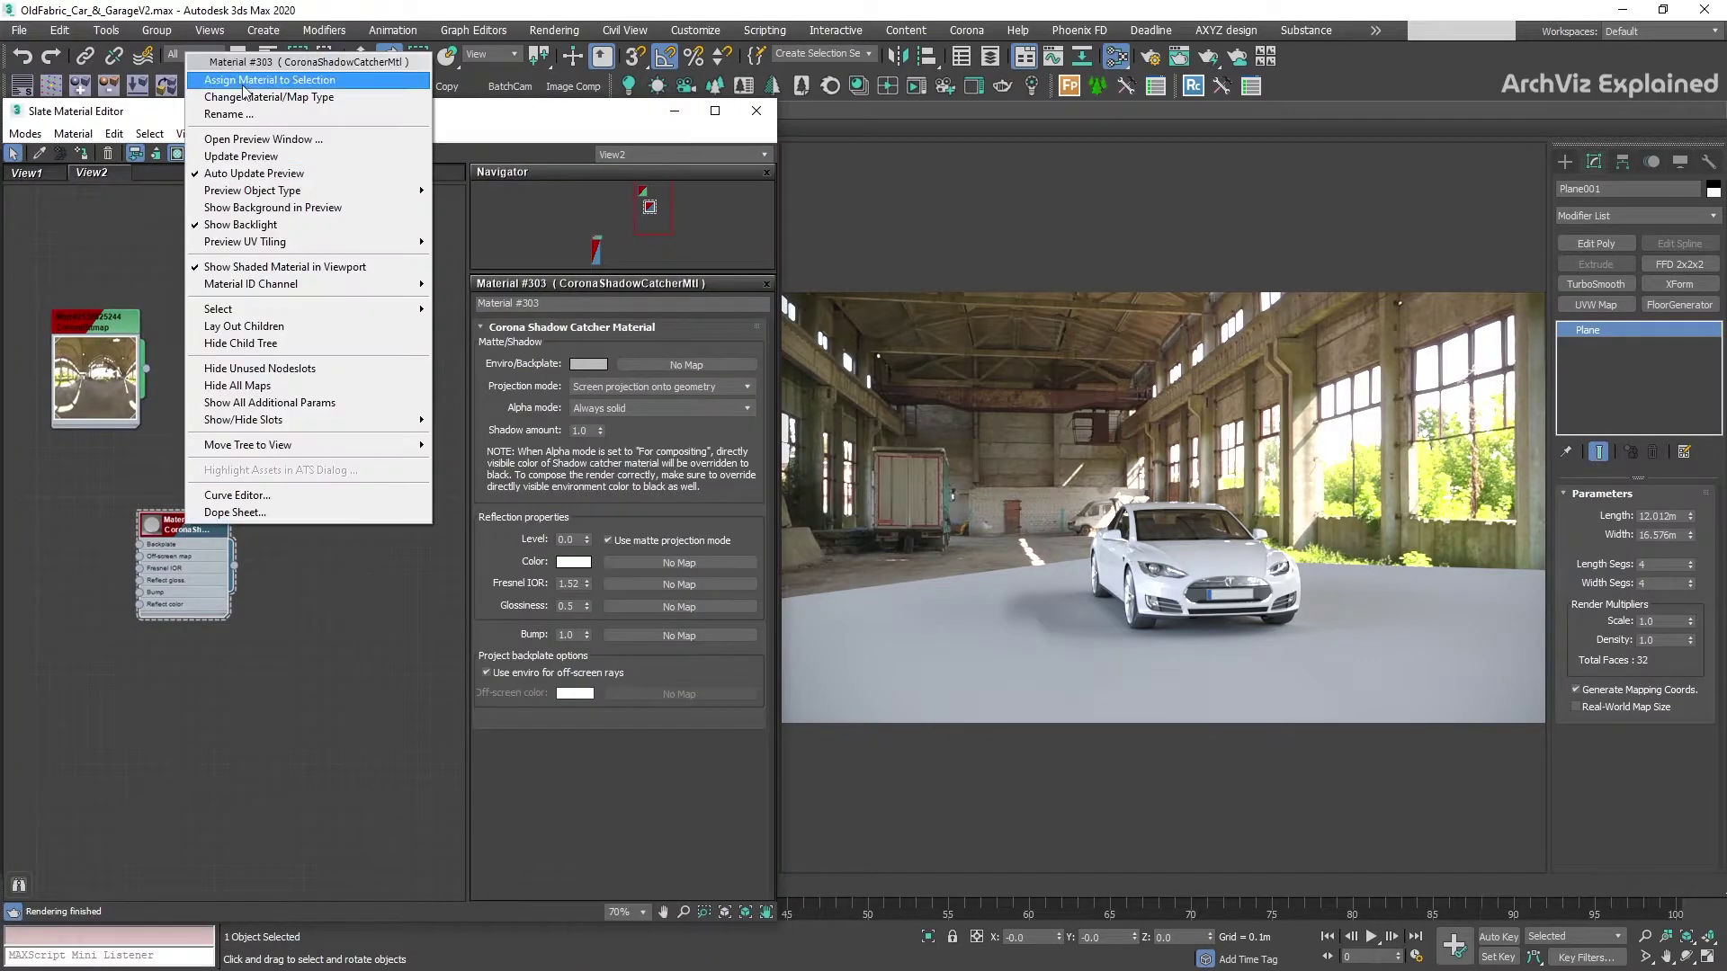
left_click(270, 85)
left_click_drag(145, 370, 139, 544)
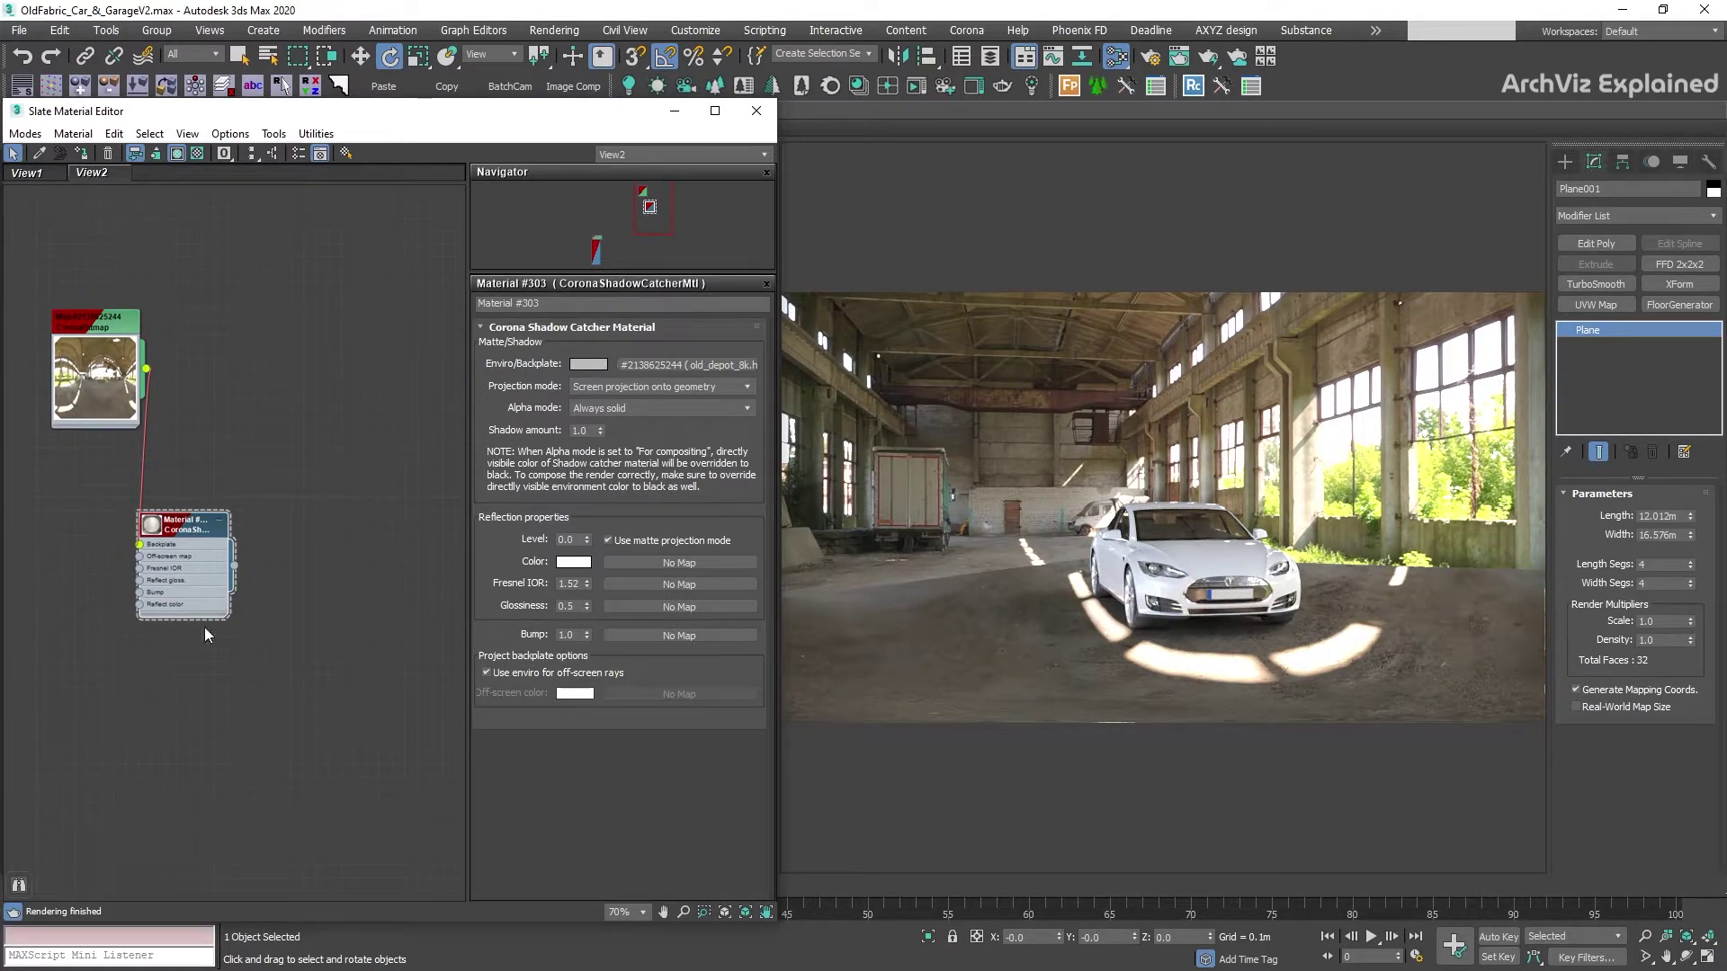
- Try the shadow catcher's 'Do not alter projection' mode, then return to Screen projection onto geometry
left_click(626, 388)
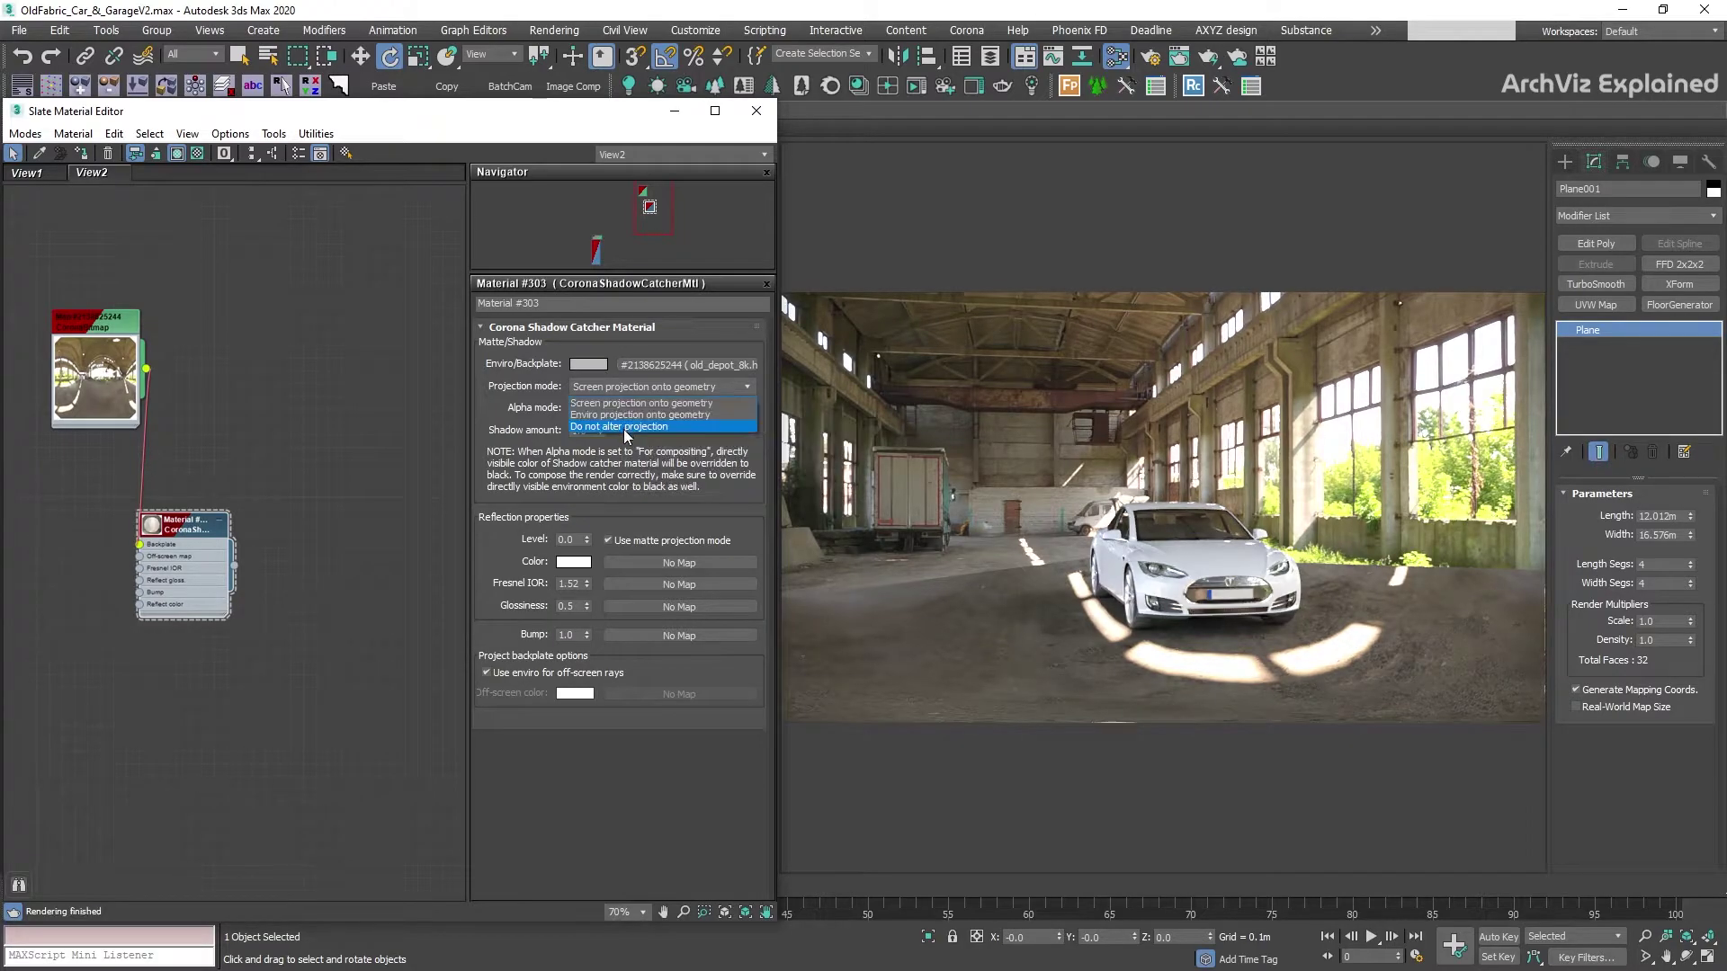
left_click(627, 427)
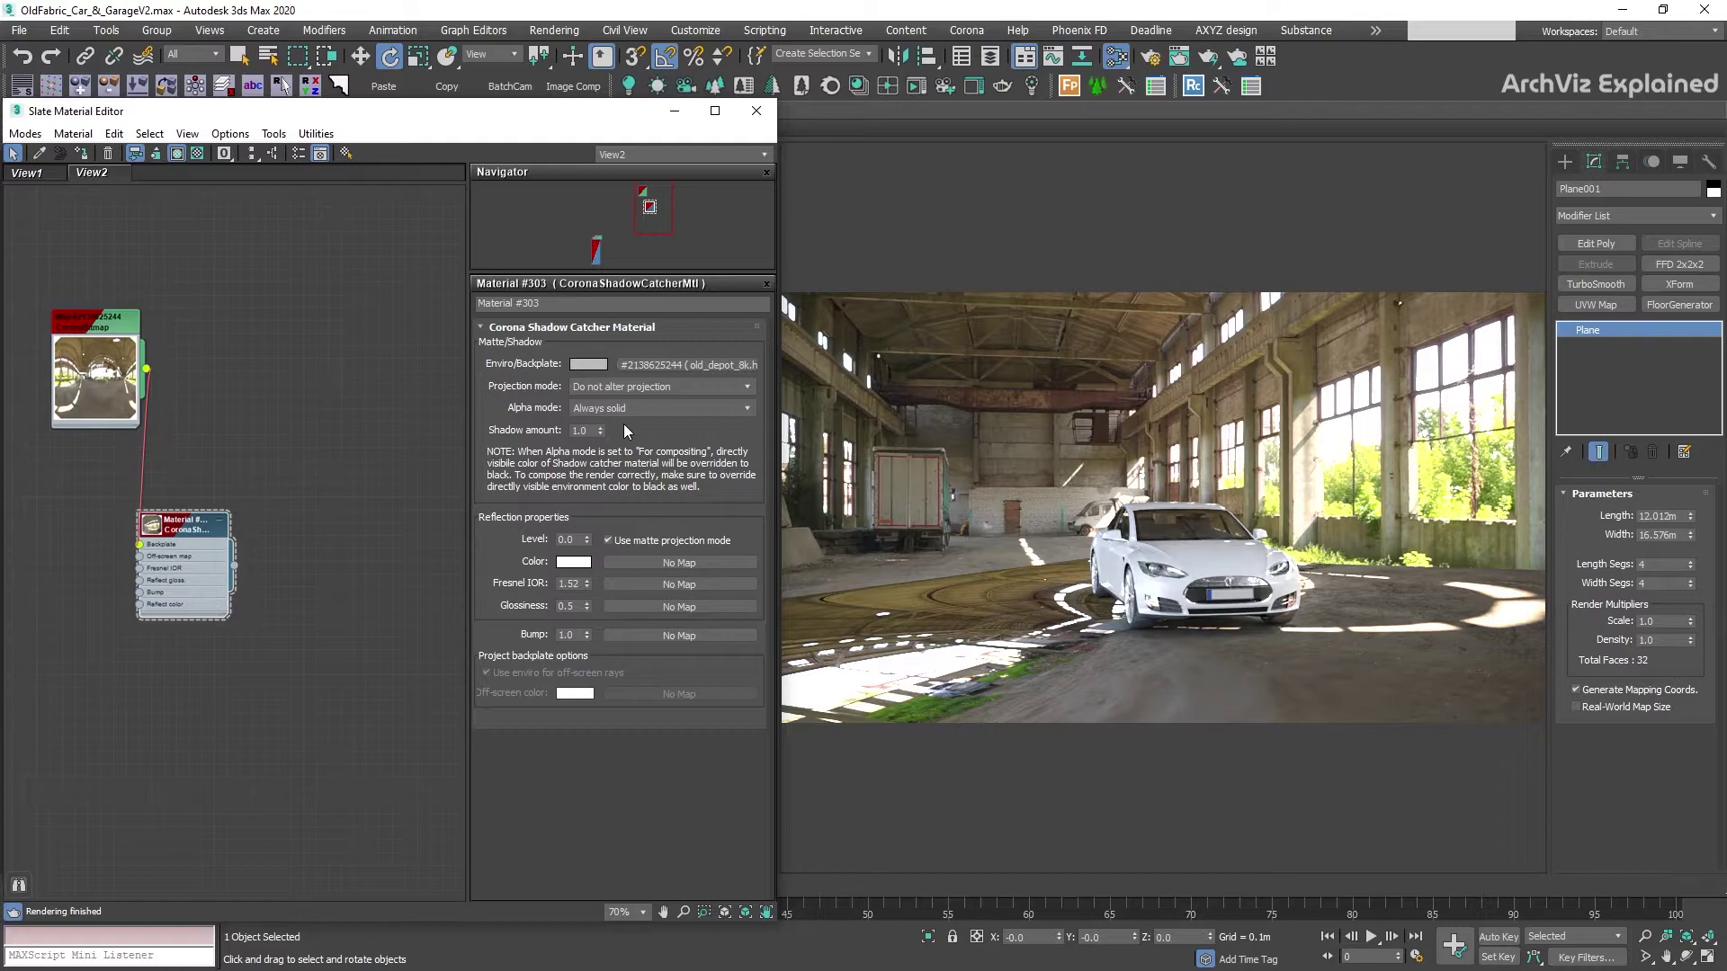
left_click(627, 387)
left_click(624, 403)
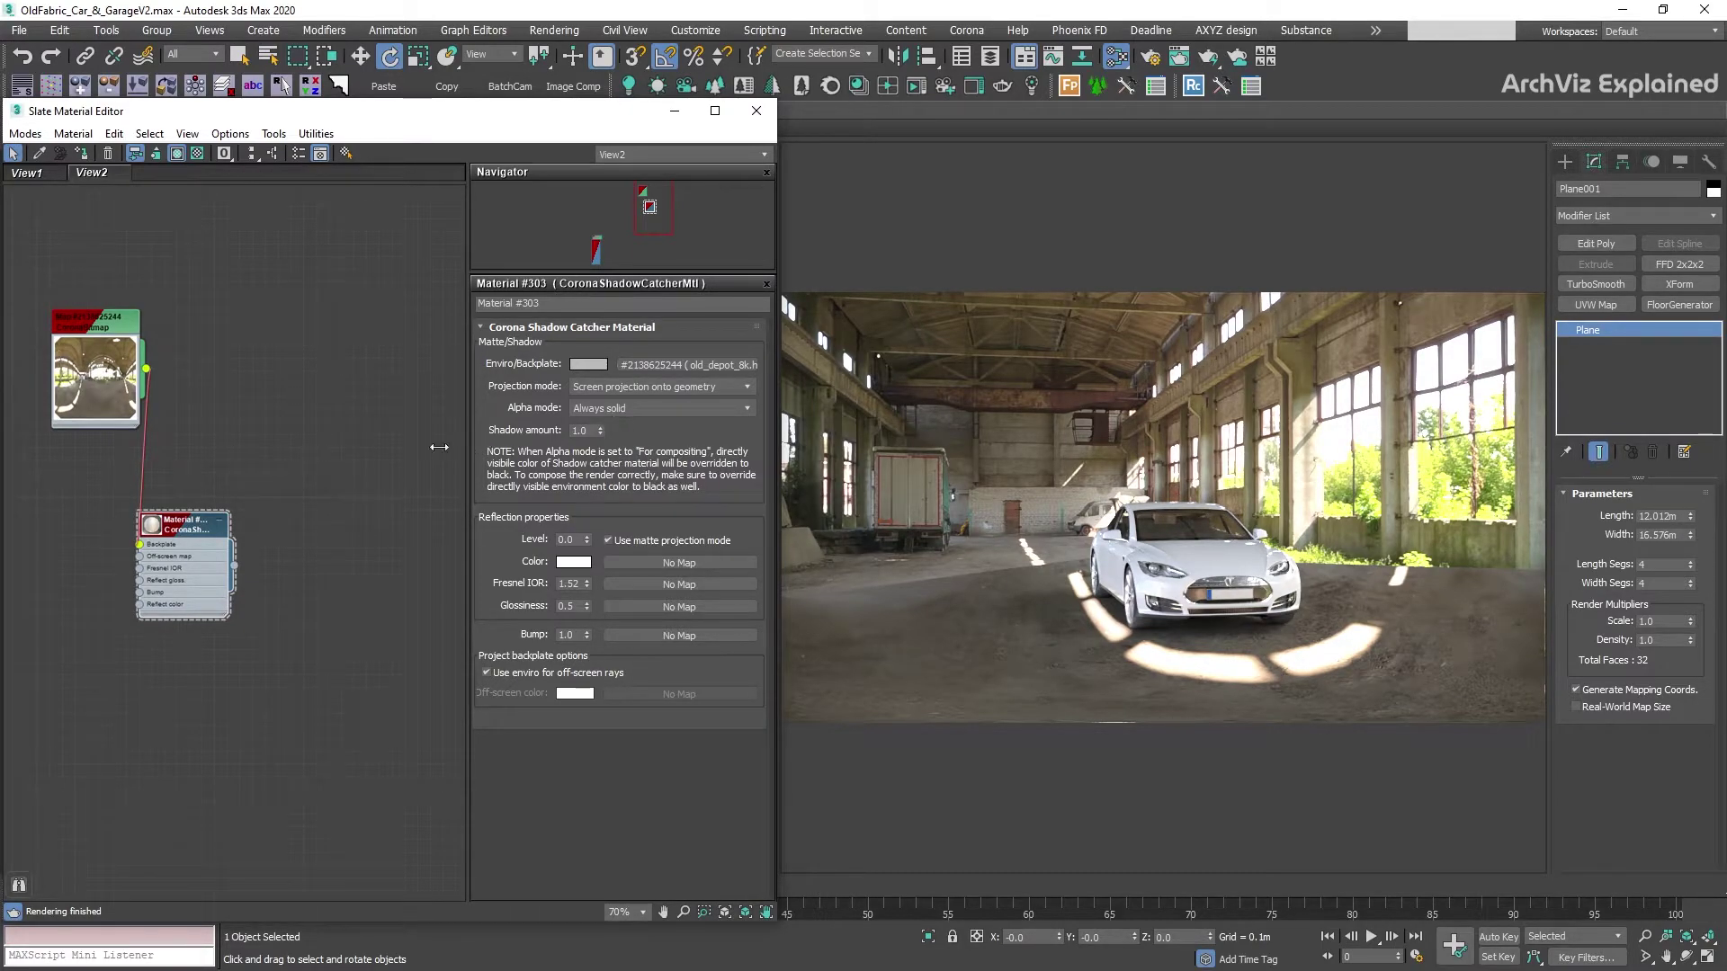
- Test Screen mapping on the depot HDRI bitmap, then restore its Spherical mapping
double_click(105, 331)
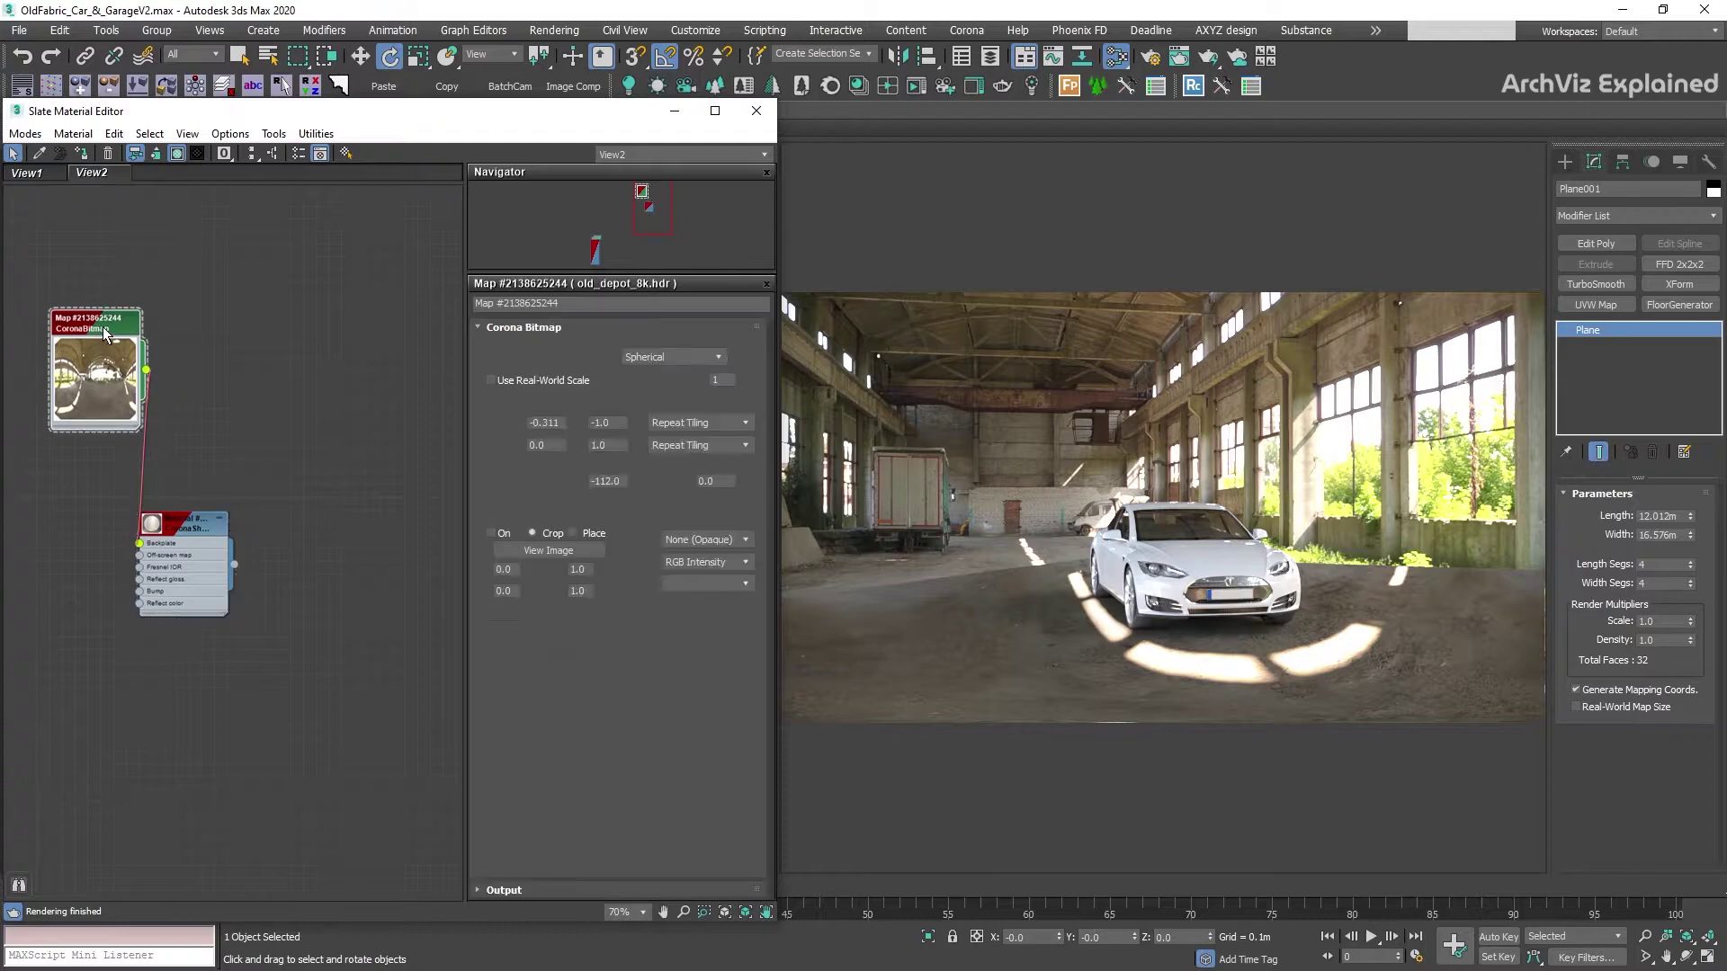
left_click(640, 358)
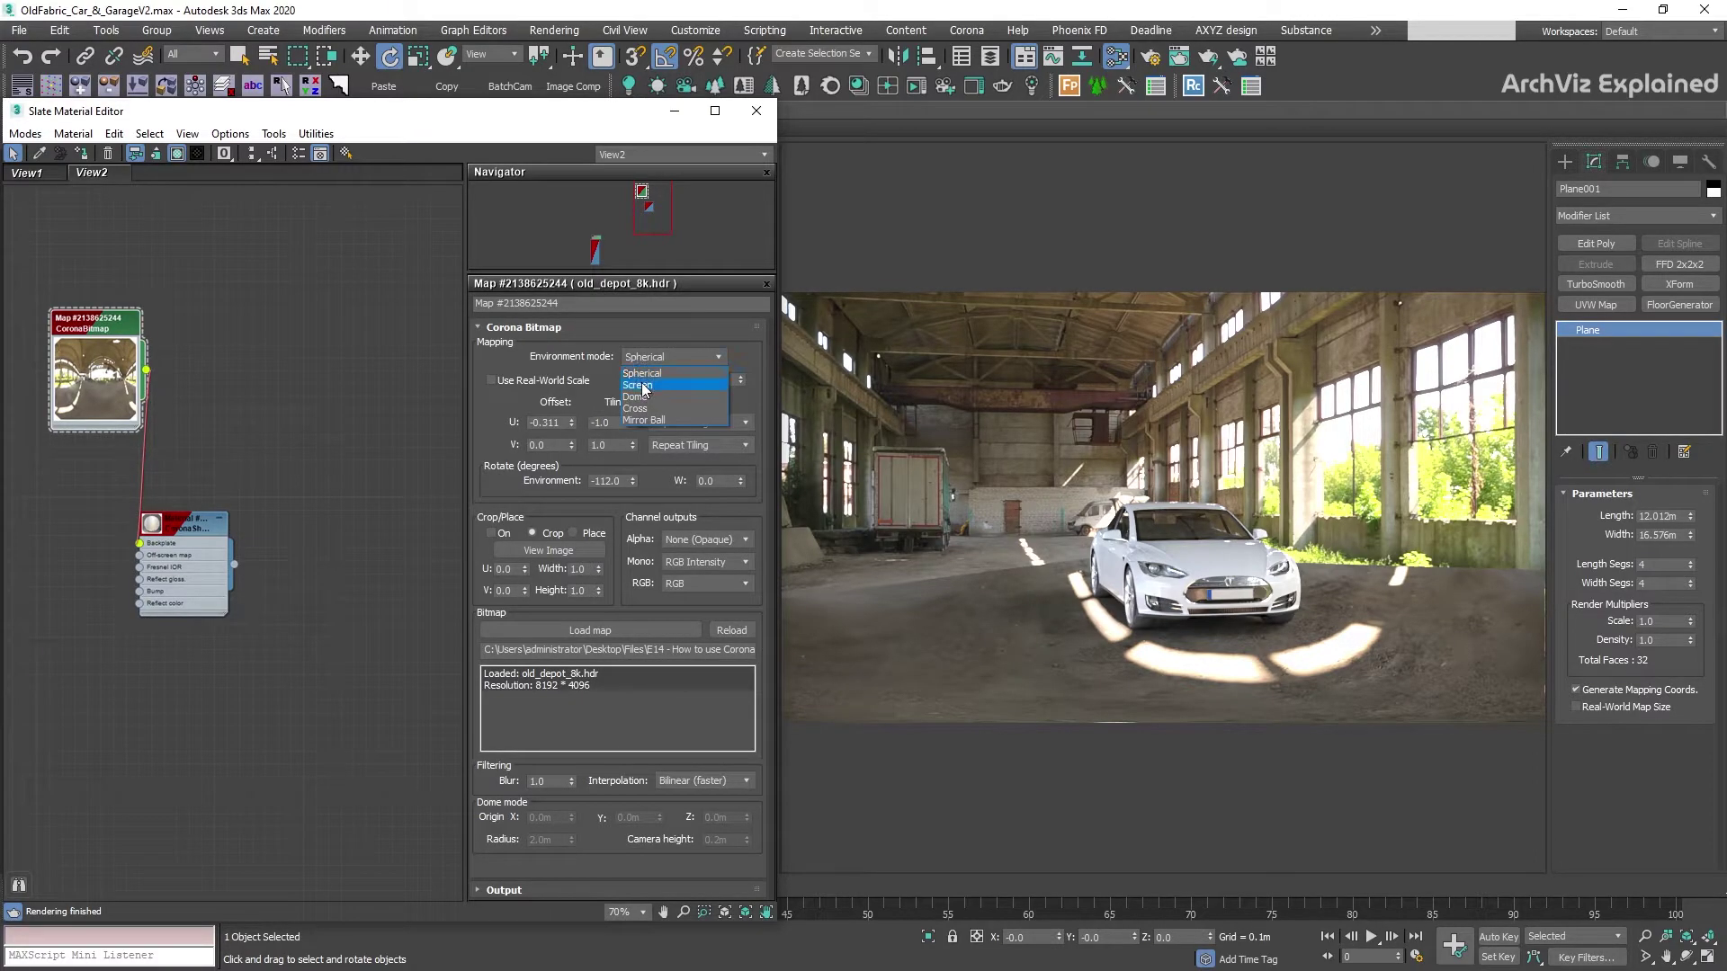
left_click(644, 385)
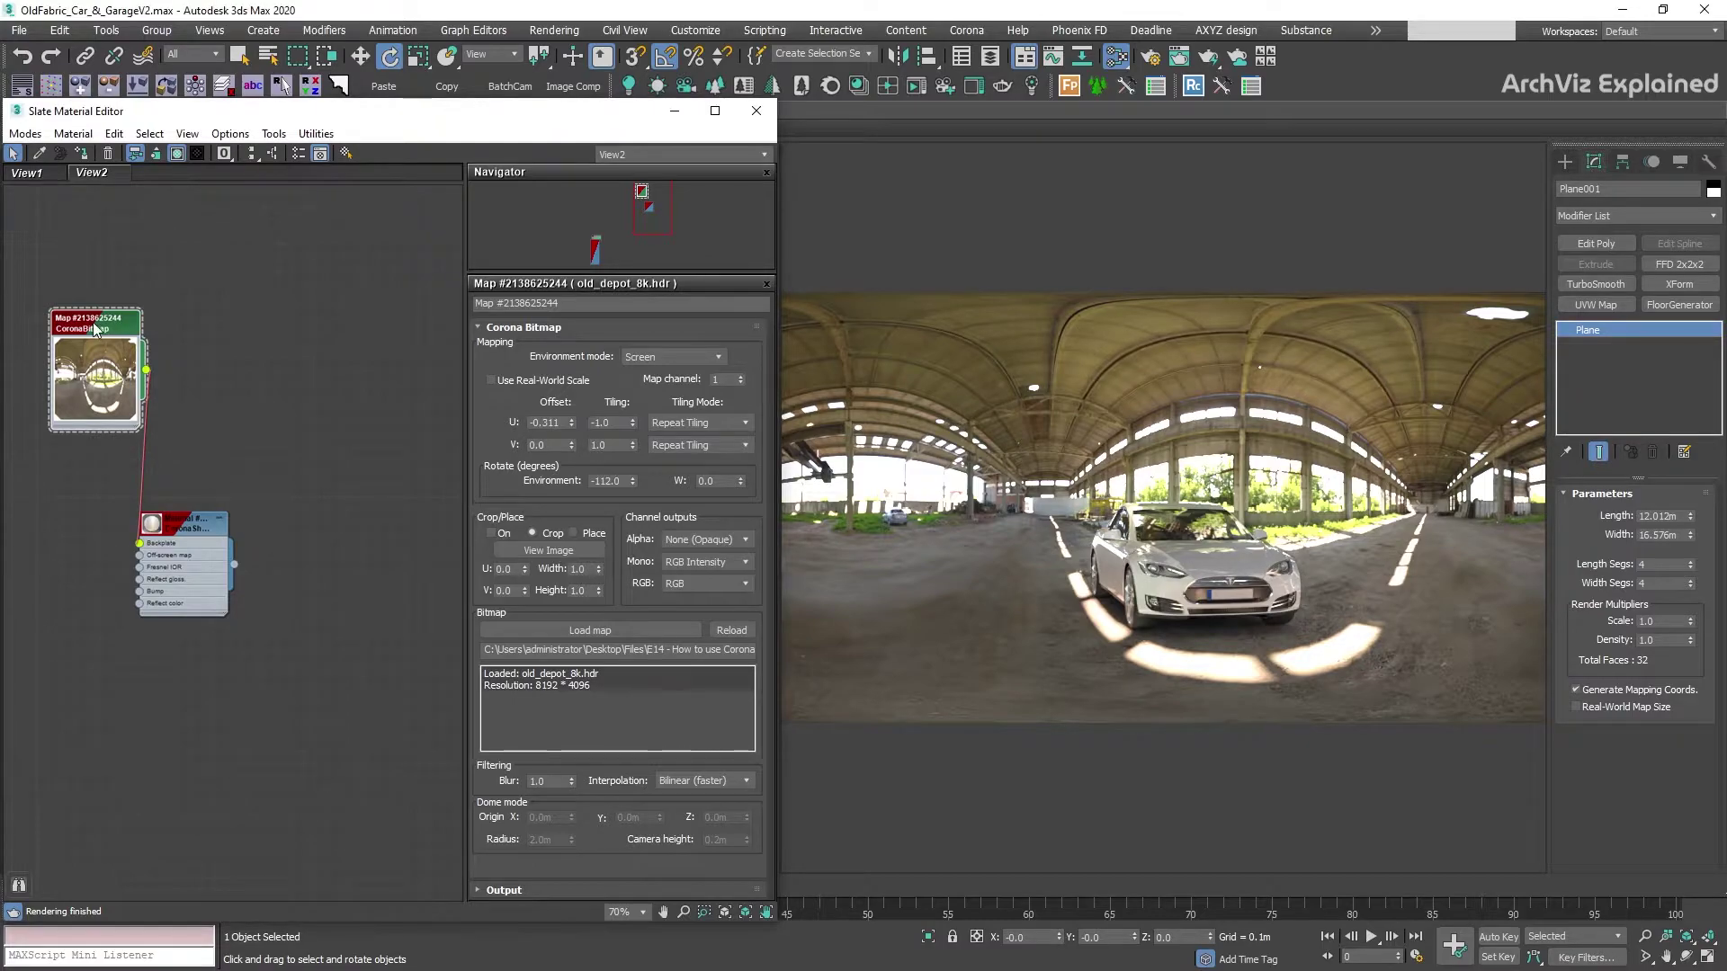
left_click(676, 358)
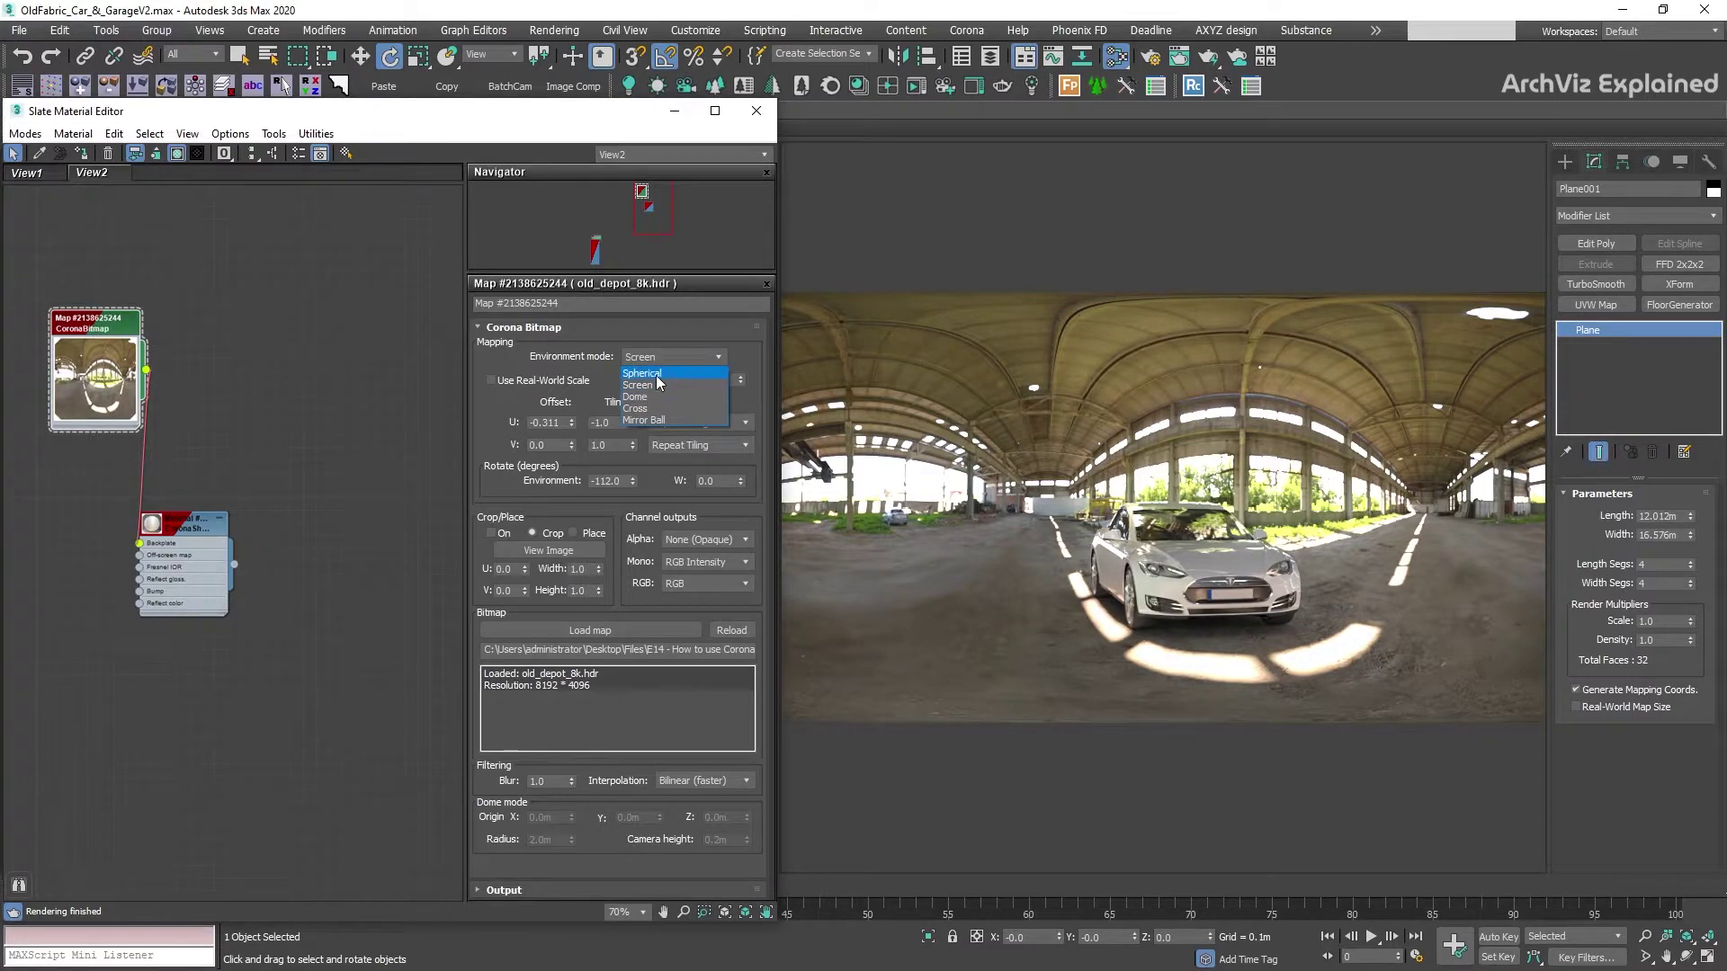
left_click(657, 375)
double_click(186, 529)
left_click(663, 388)
- Use Enviro projection onto geometry and, after trying 0.1, 5 and 10, set shadow amount to 7
left_click(644, 416)
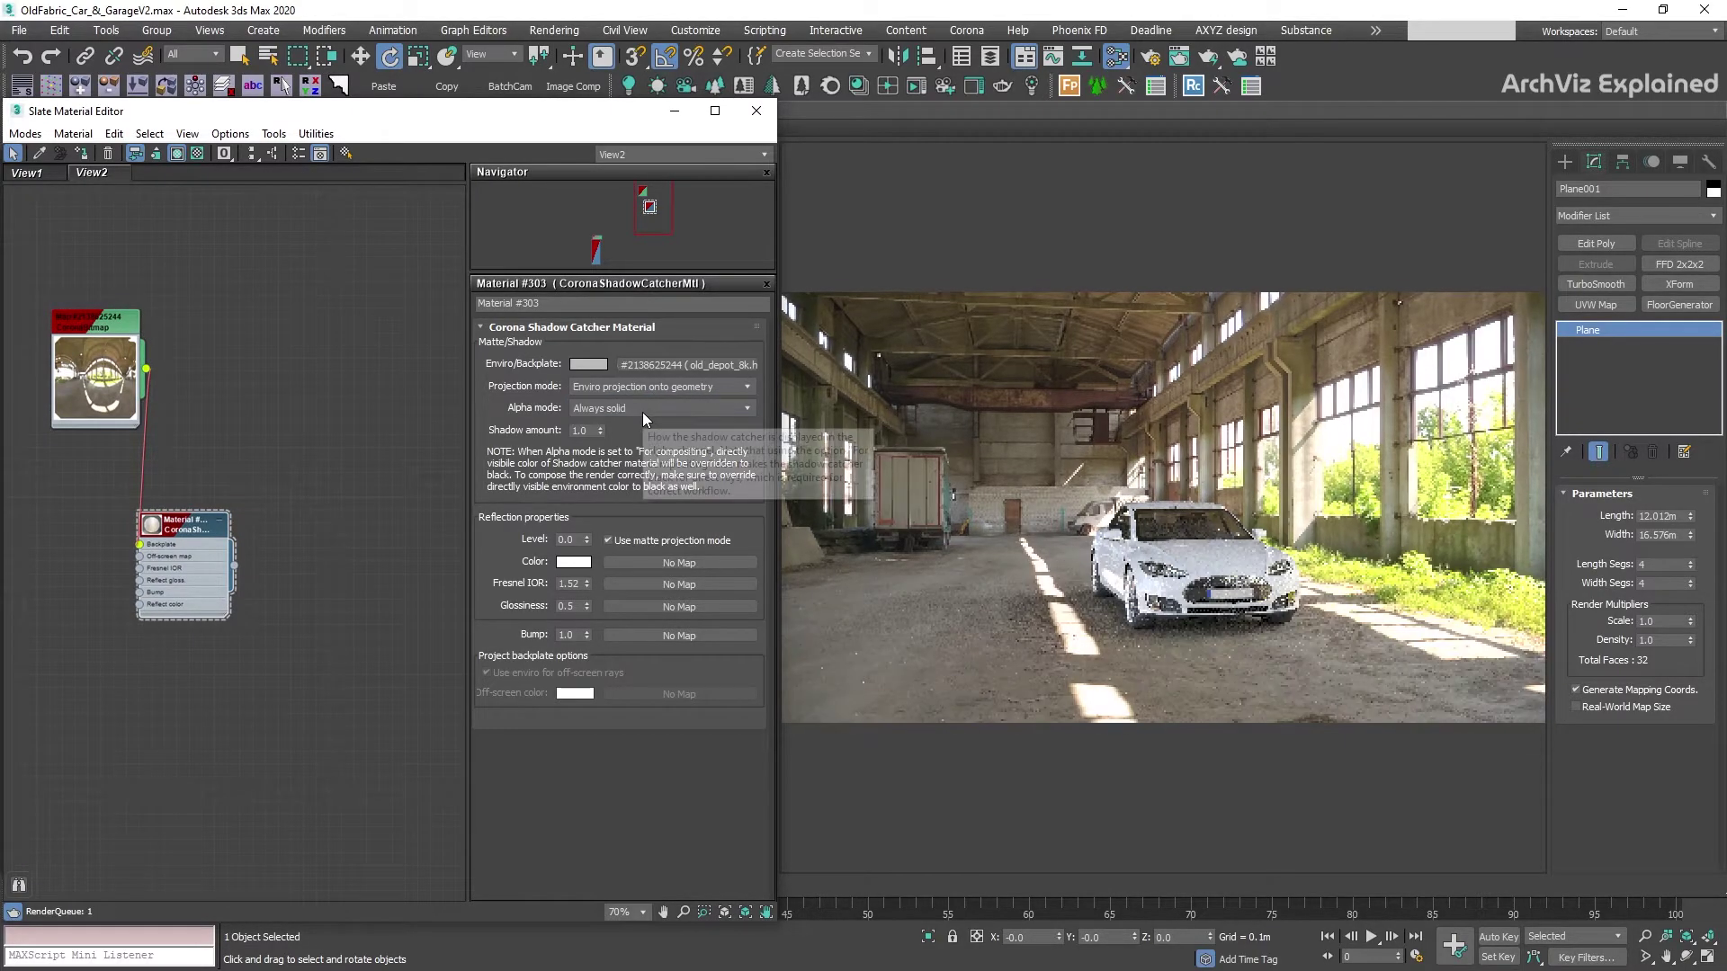
double_click(593, 431)
type(".1")
key("Return")
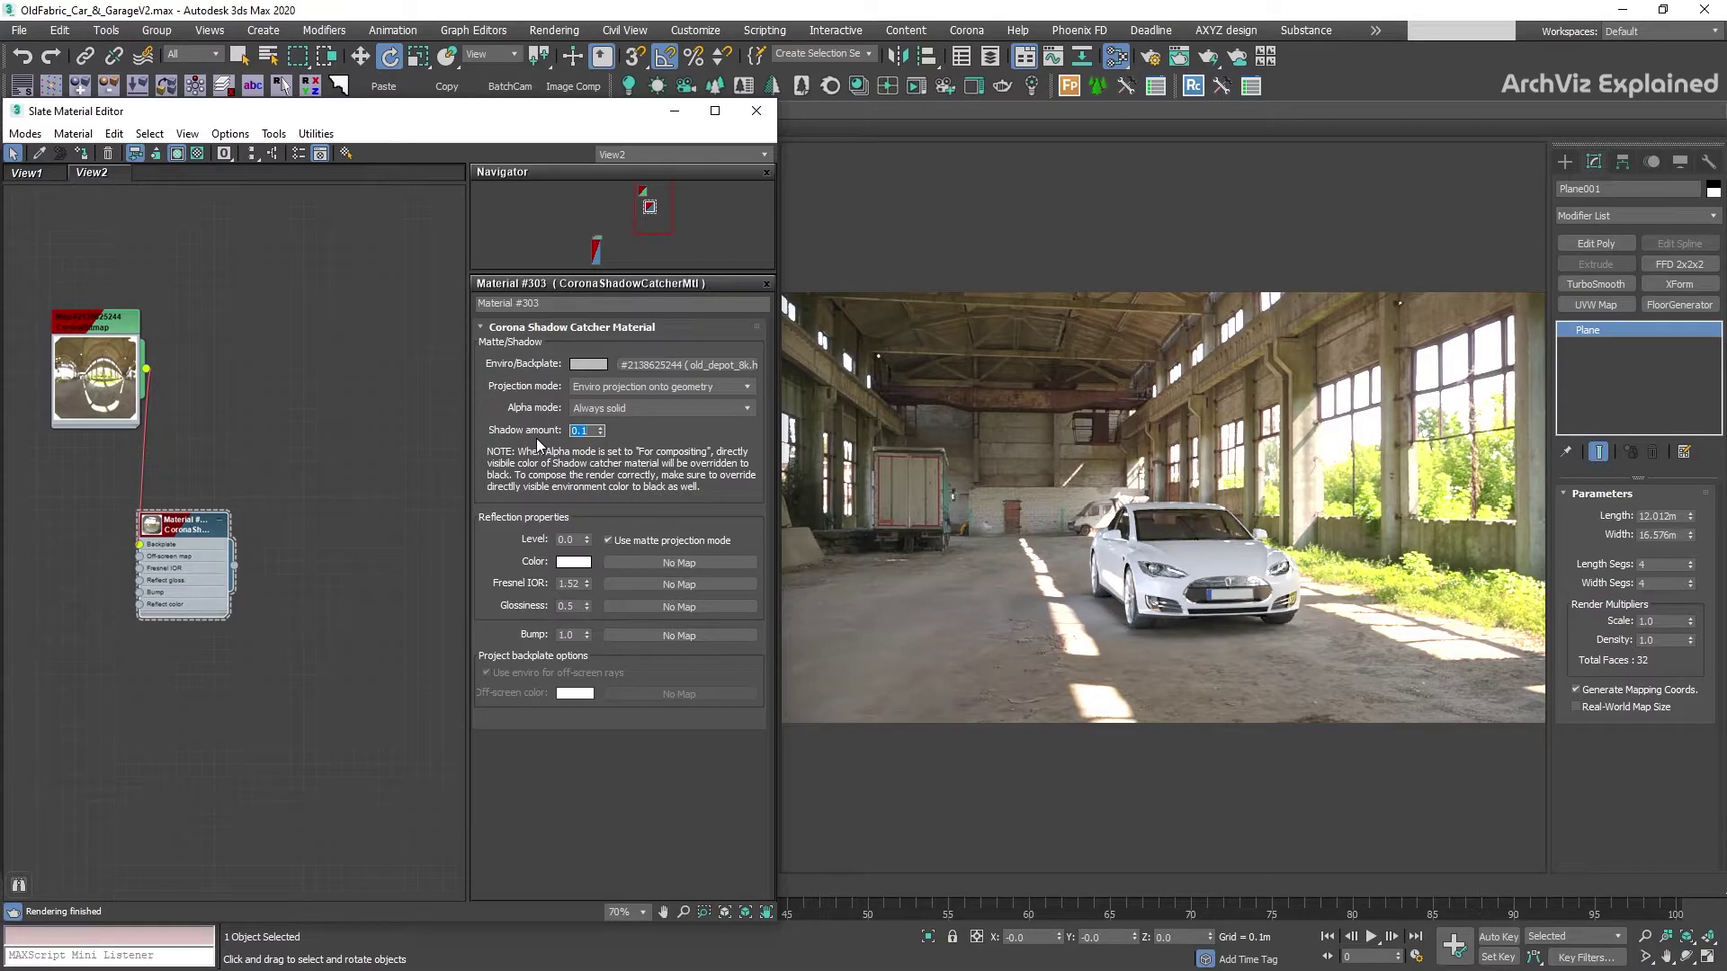
type("5")
key("Return")
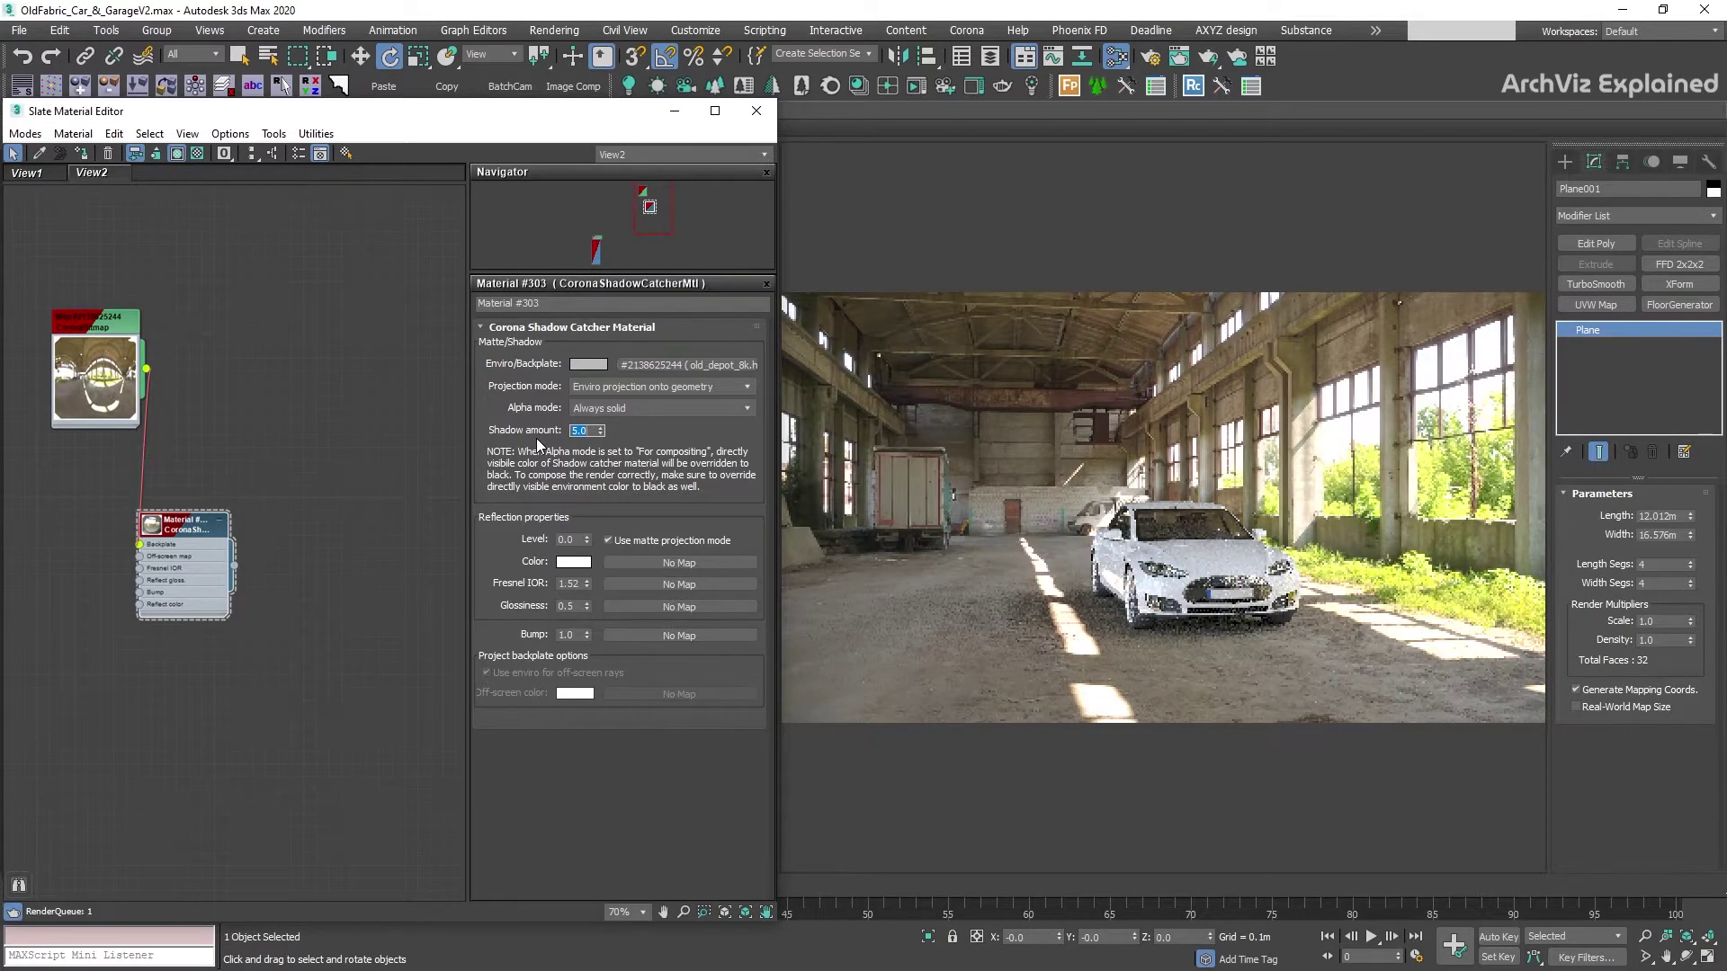
type("10")
key("Return")
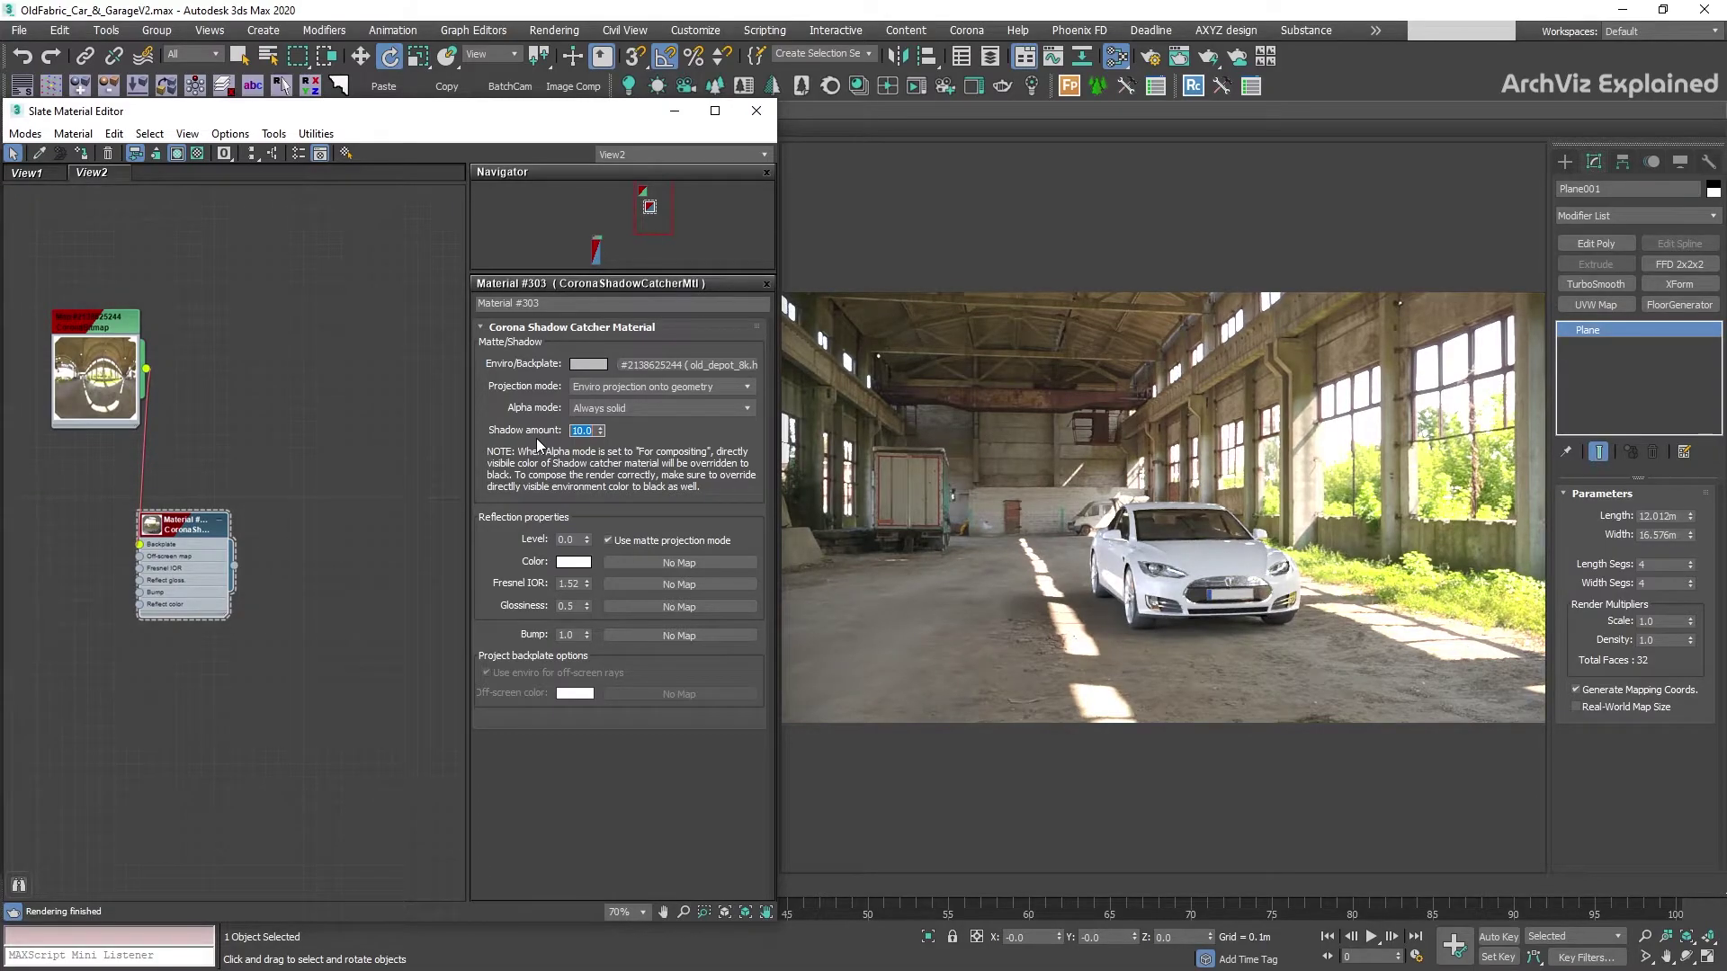
type("7")
key("Return")
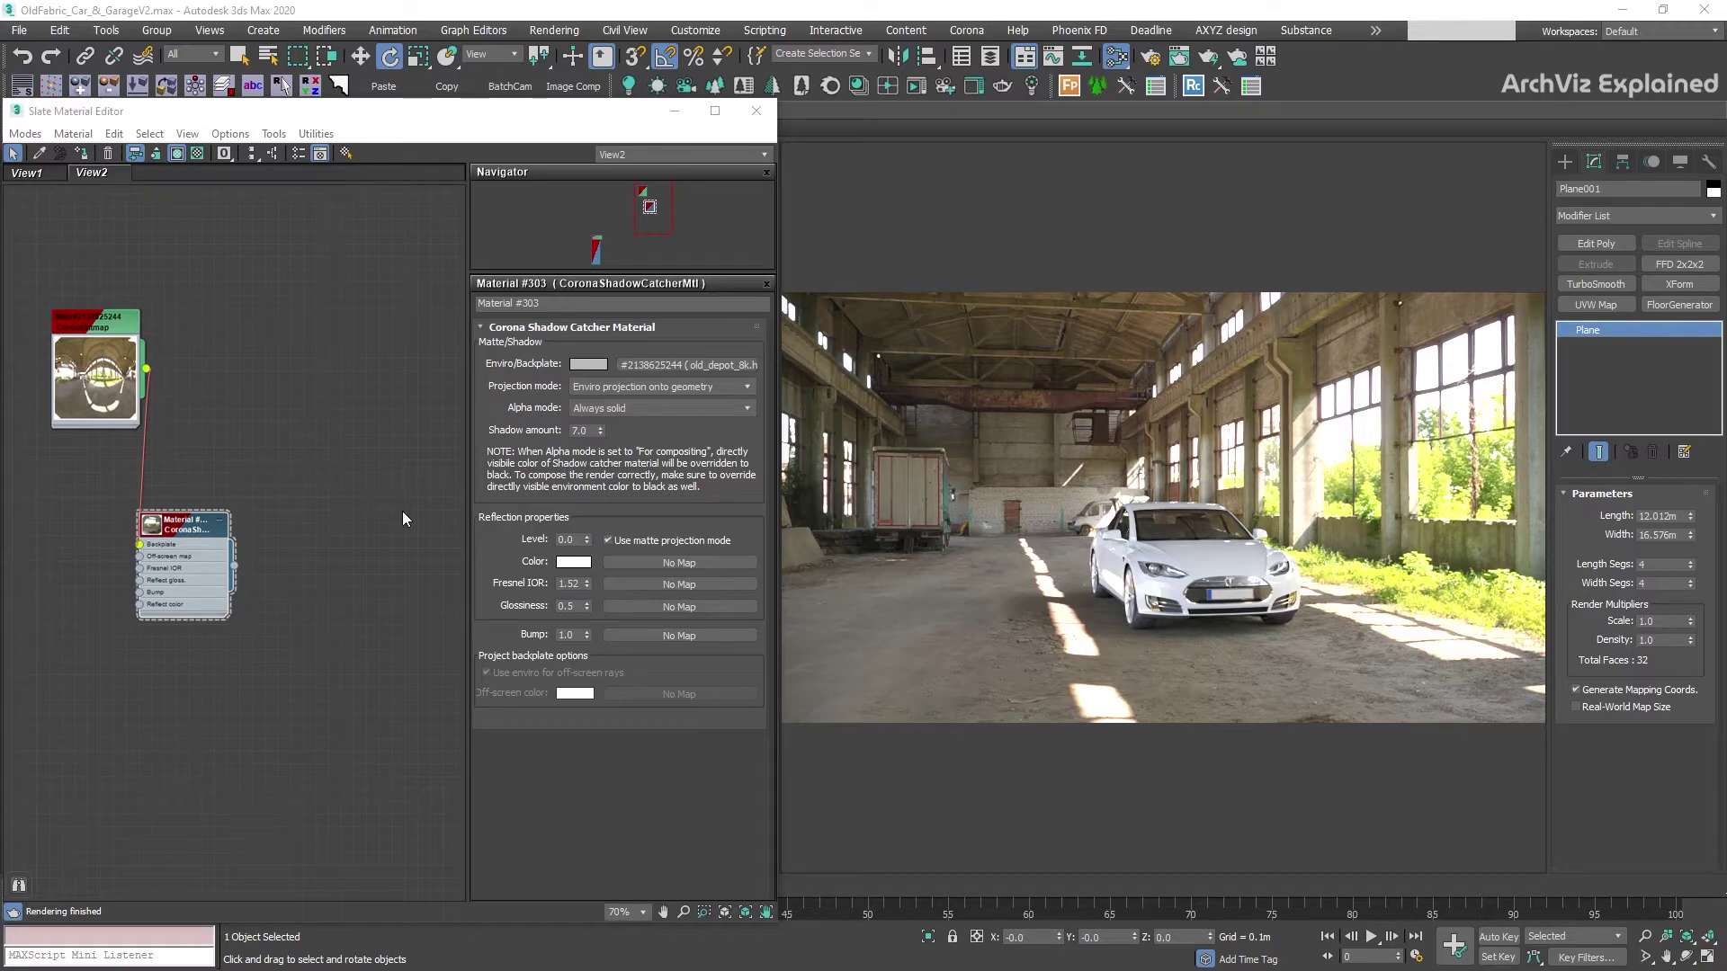
- Experiment with reflection glossiness 1 and a Fresnel IOR of 505 on the shadow catcher
double_click(568, 539)
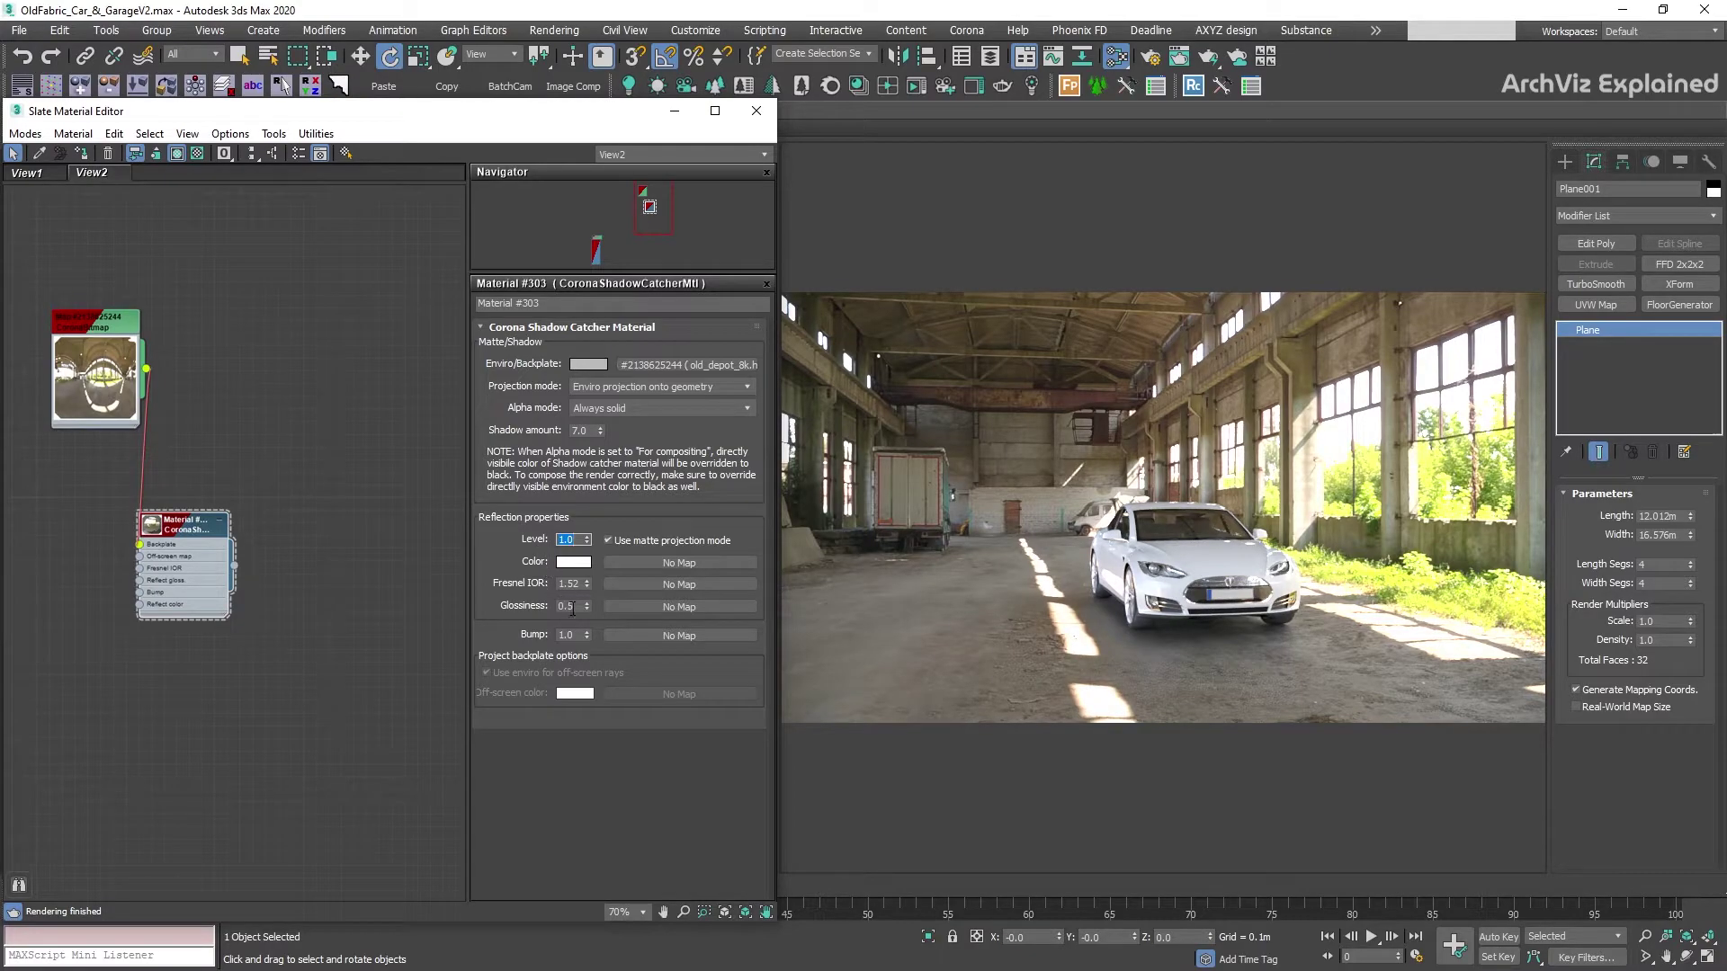
double_click(570, 606)
type("1")
key("Return")
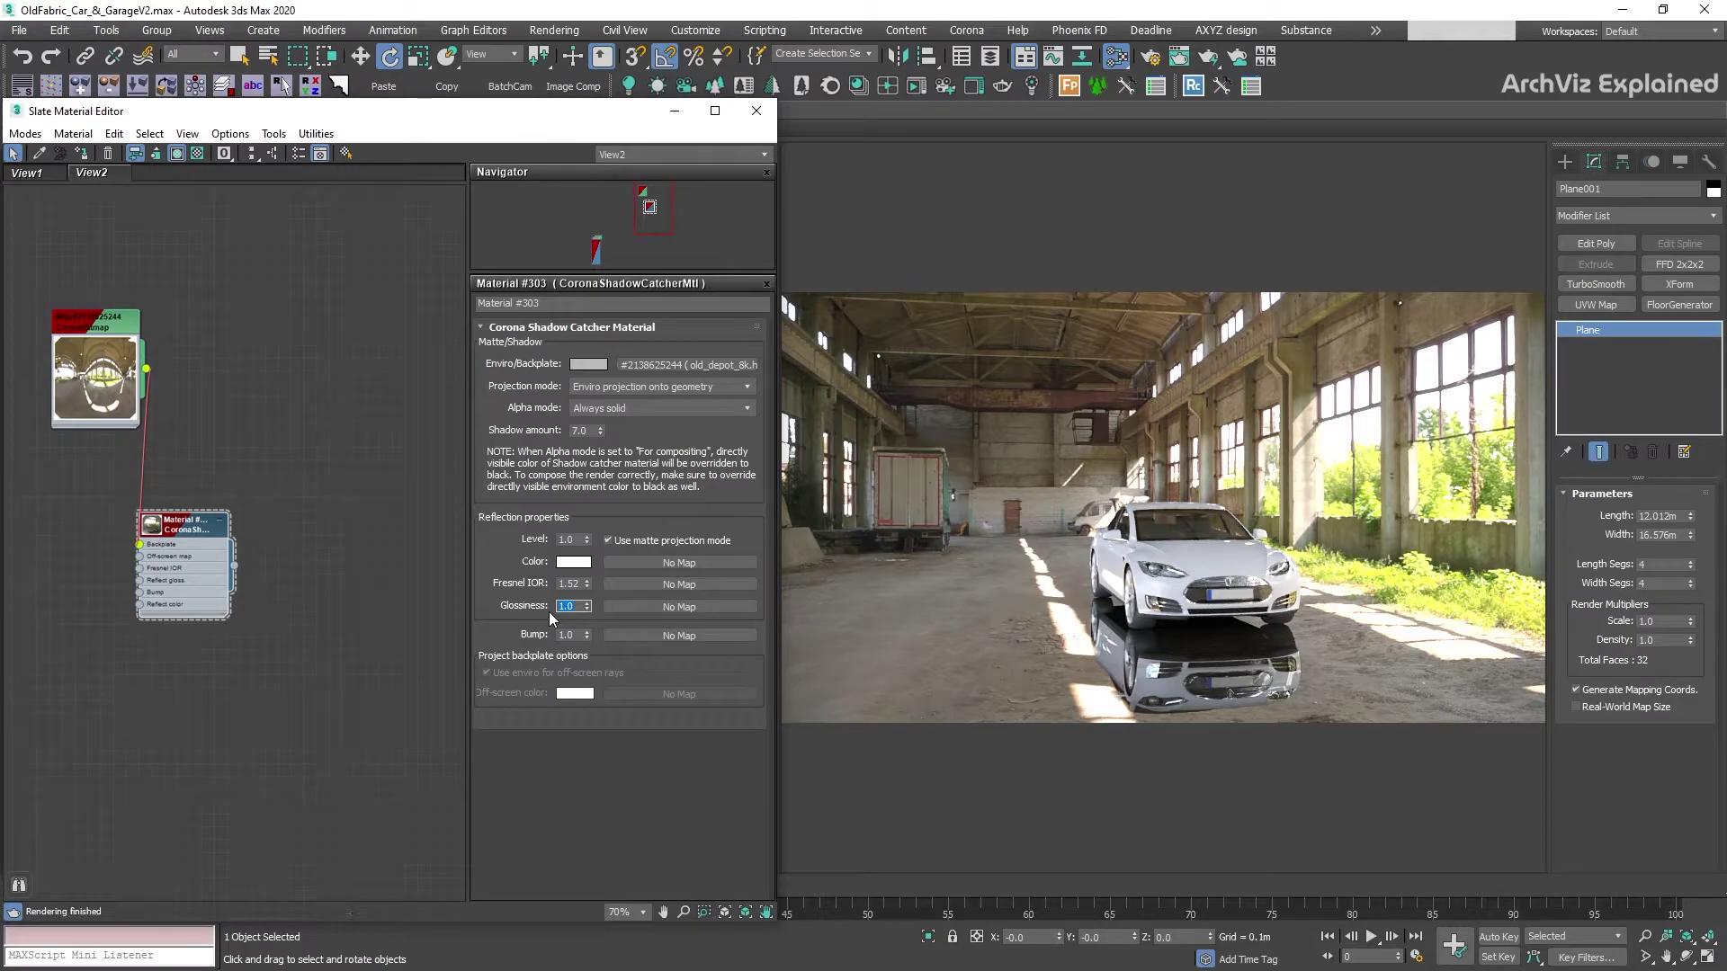
double_click(570, 583)
type("505")
key("Return")
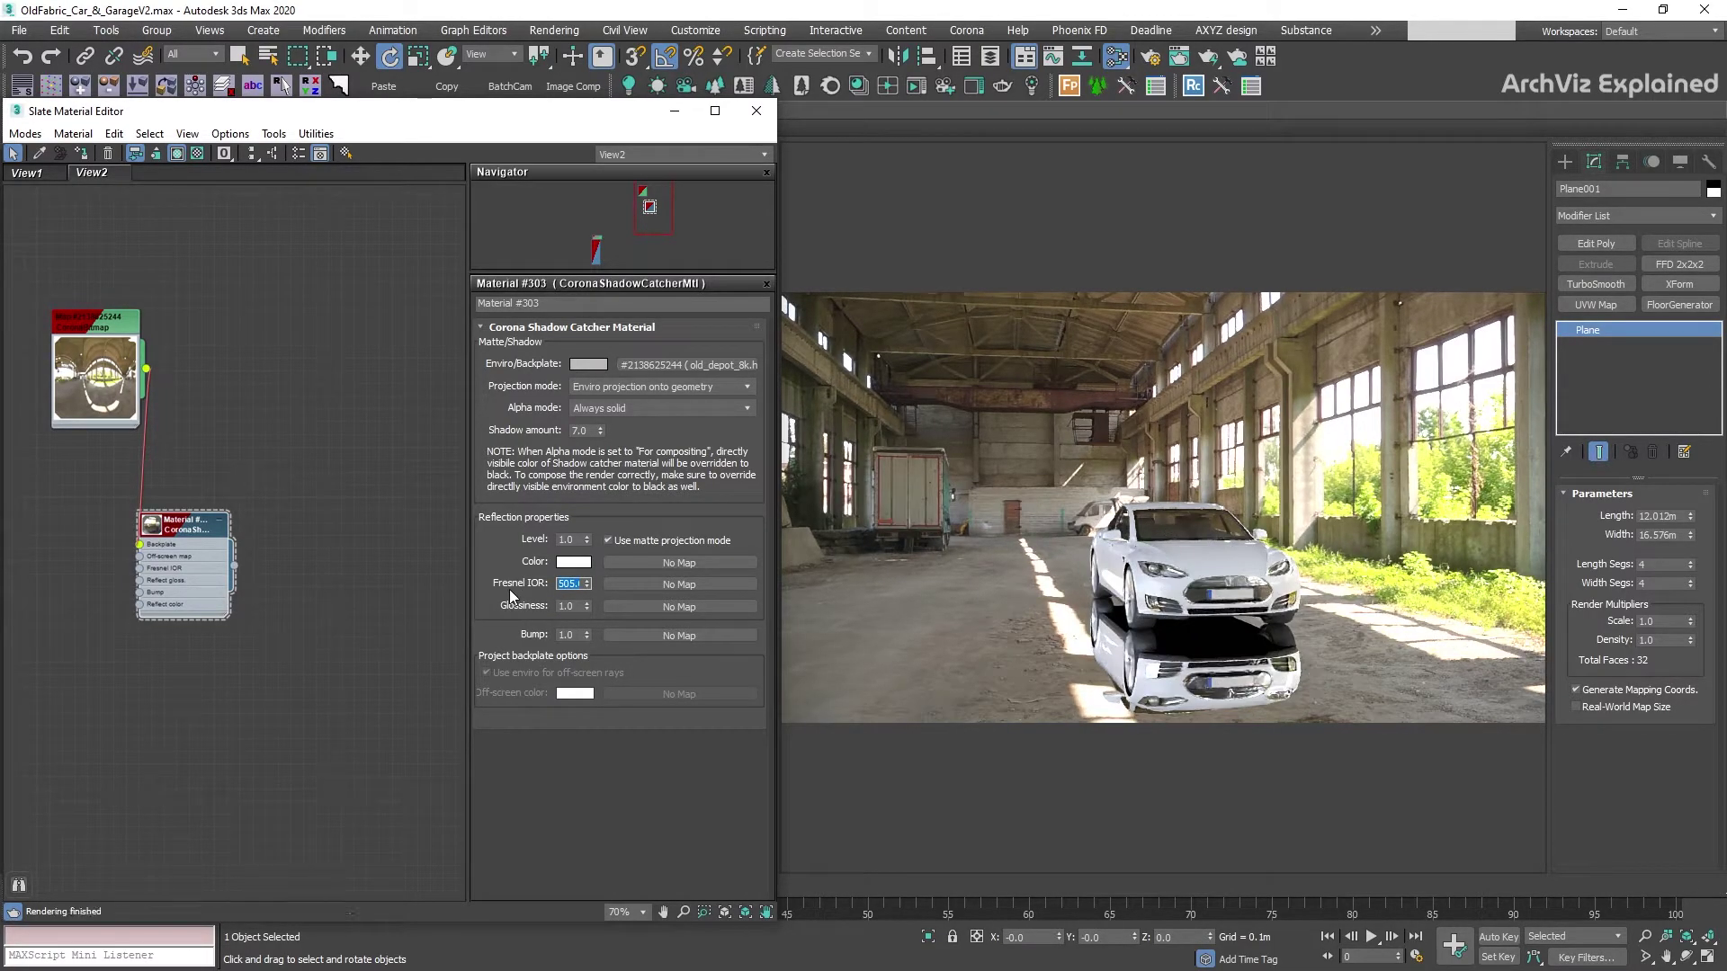
- Set Fresnel IOR 1.52, glossiness 0.8, level 0.7 and darken the reflection colour to mid grey
type("1.52")
key("Tab")
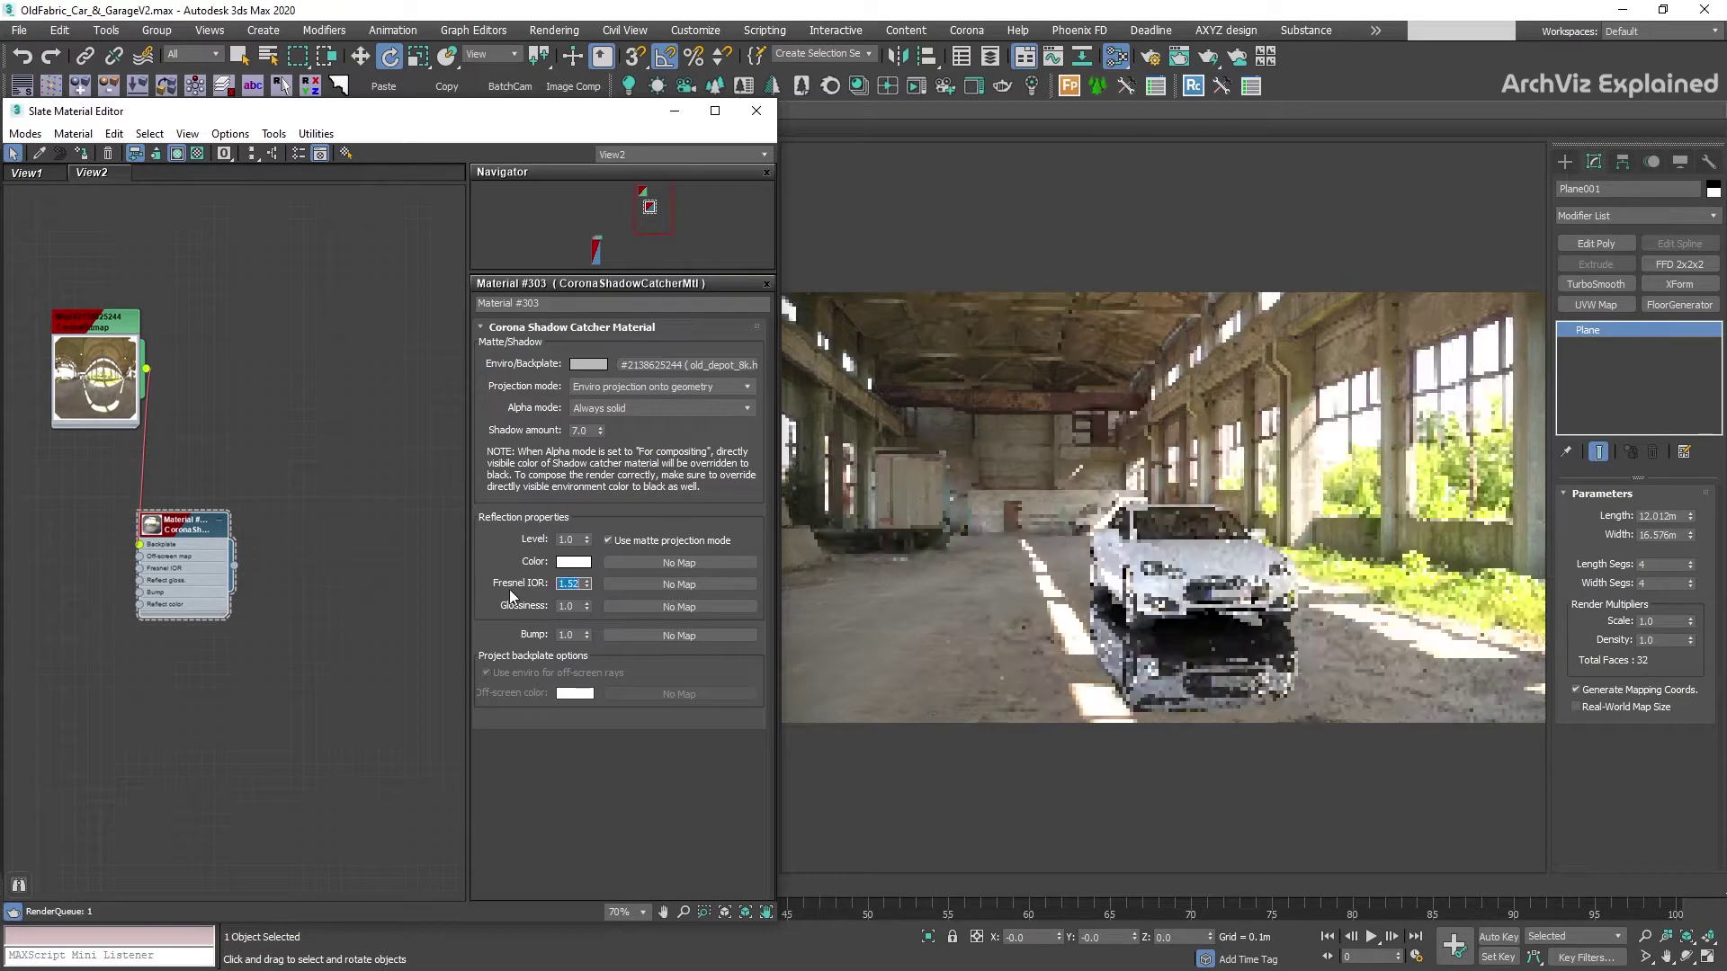
type("0.8")
key("Return")
double_click(569, 539)
type("0.7")
key("Return")
left_click(572, 562)
left_click_drag(476, 187, 363, 185)
- Accept the darker reflection colour and show the render's Alpha channel in the frame buffer
left_click(380, 299)
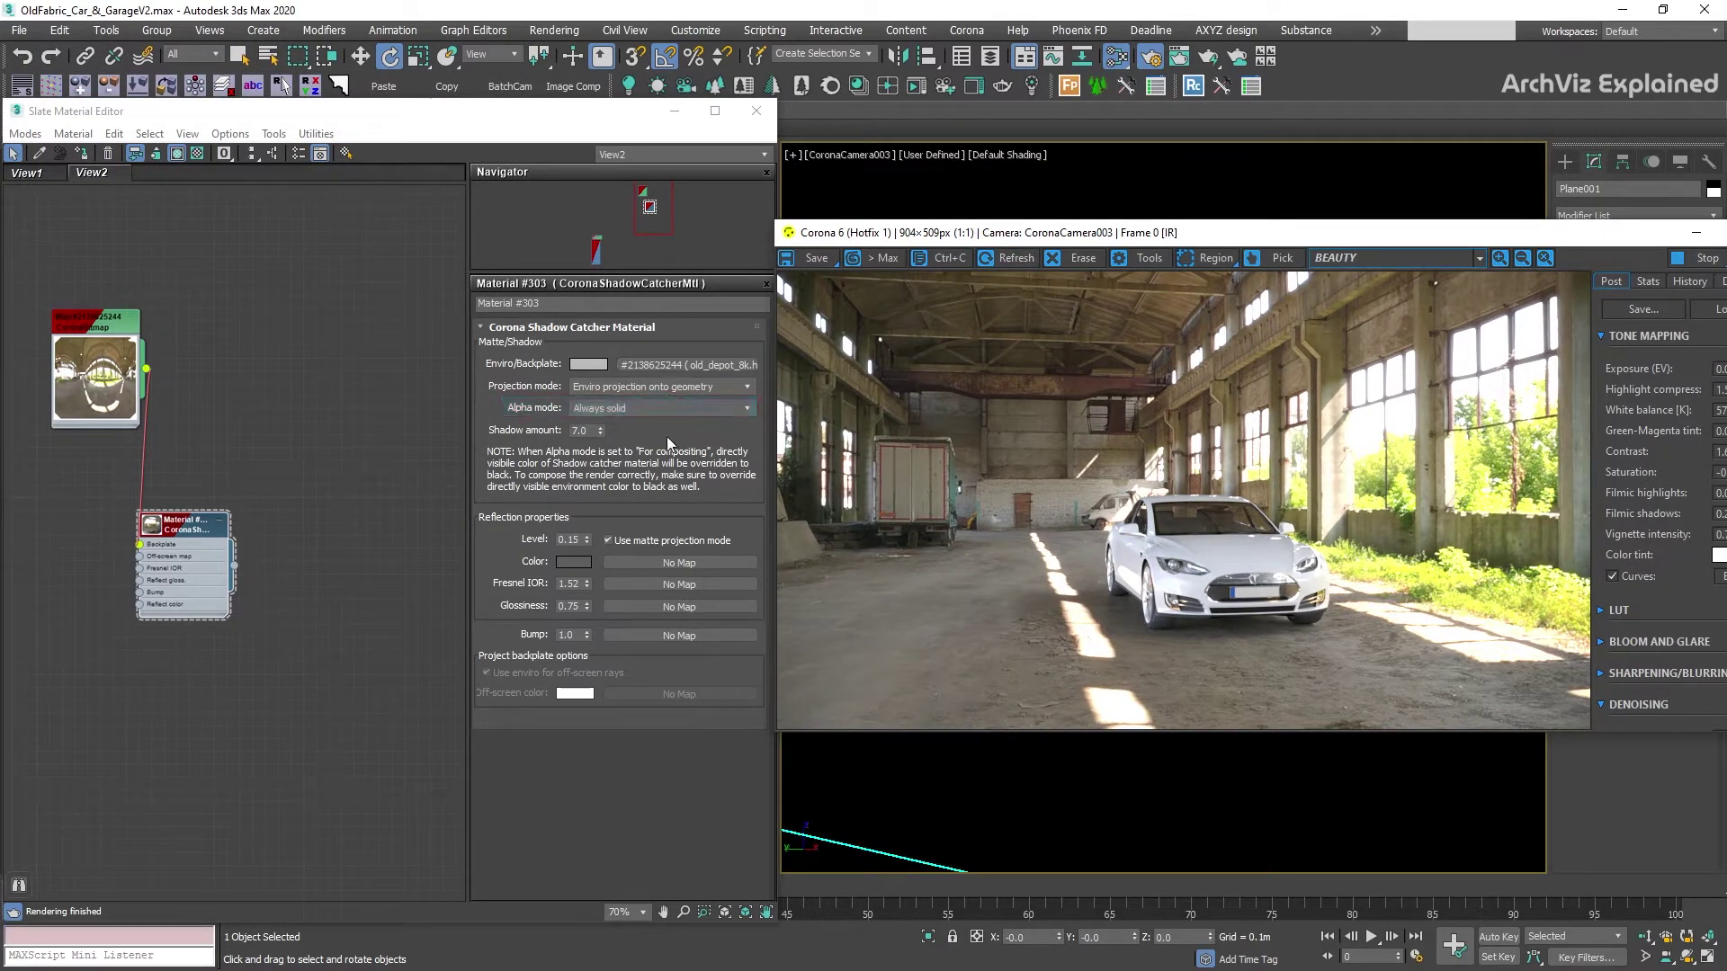
left_click(1376, 257)
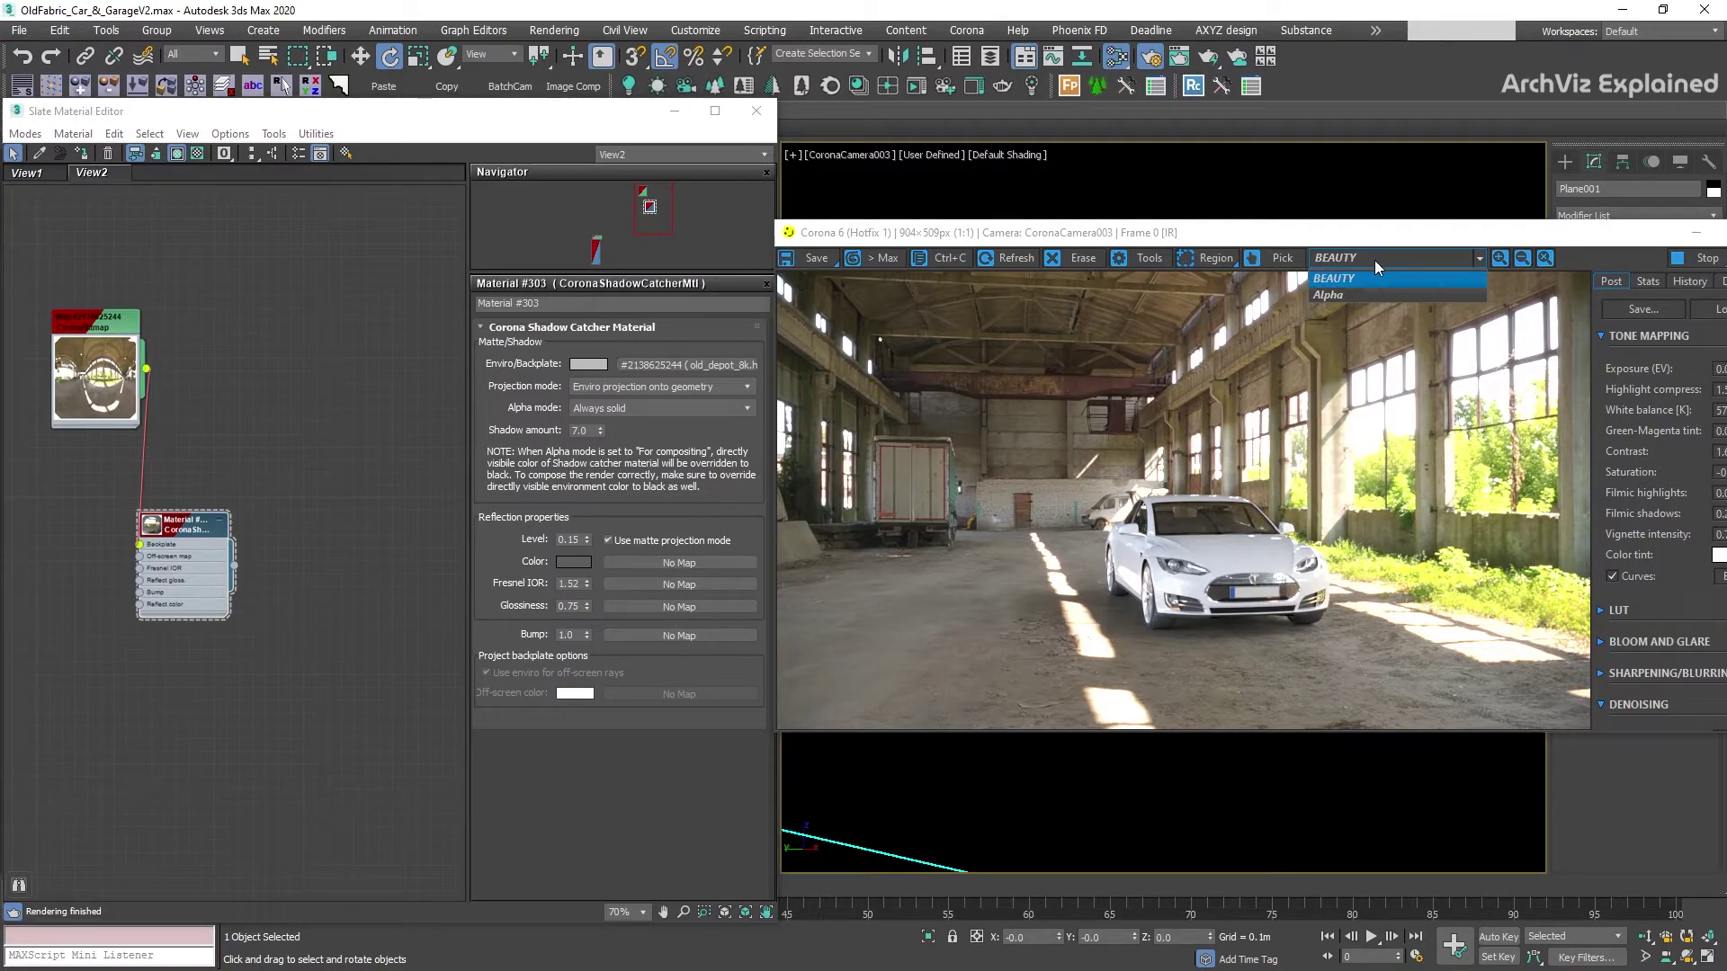
left_click(1338, 295)
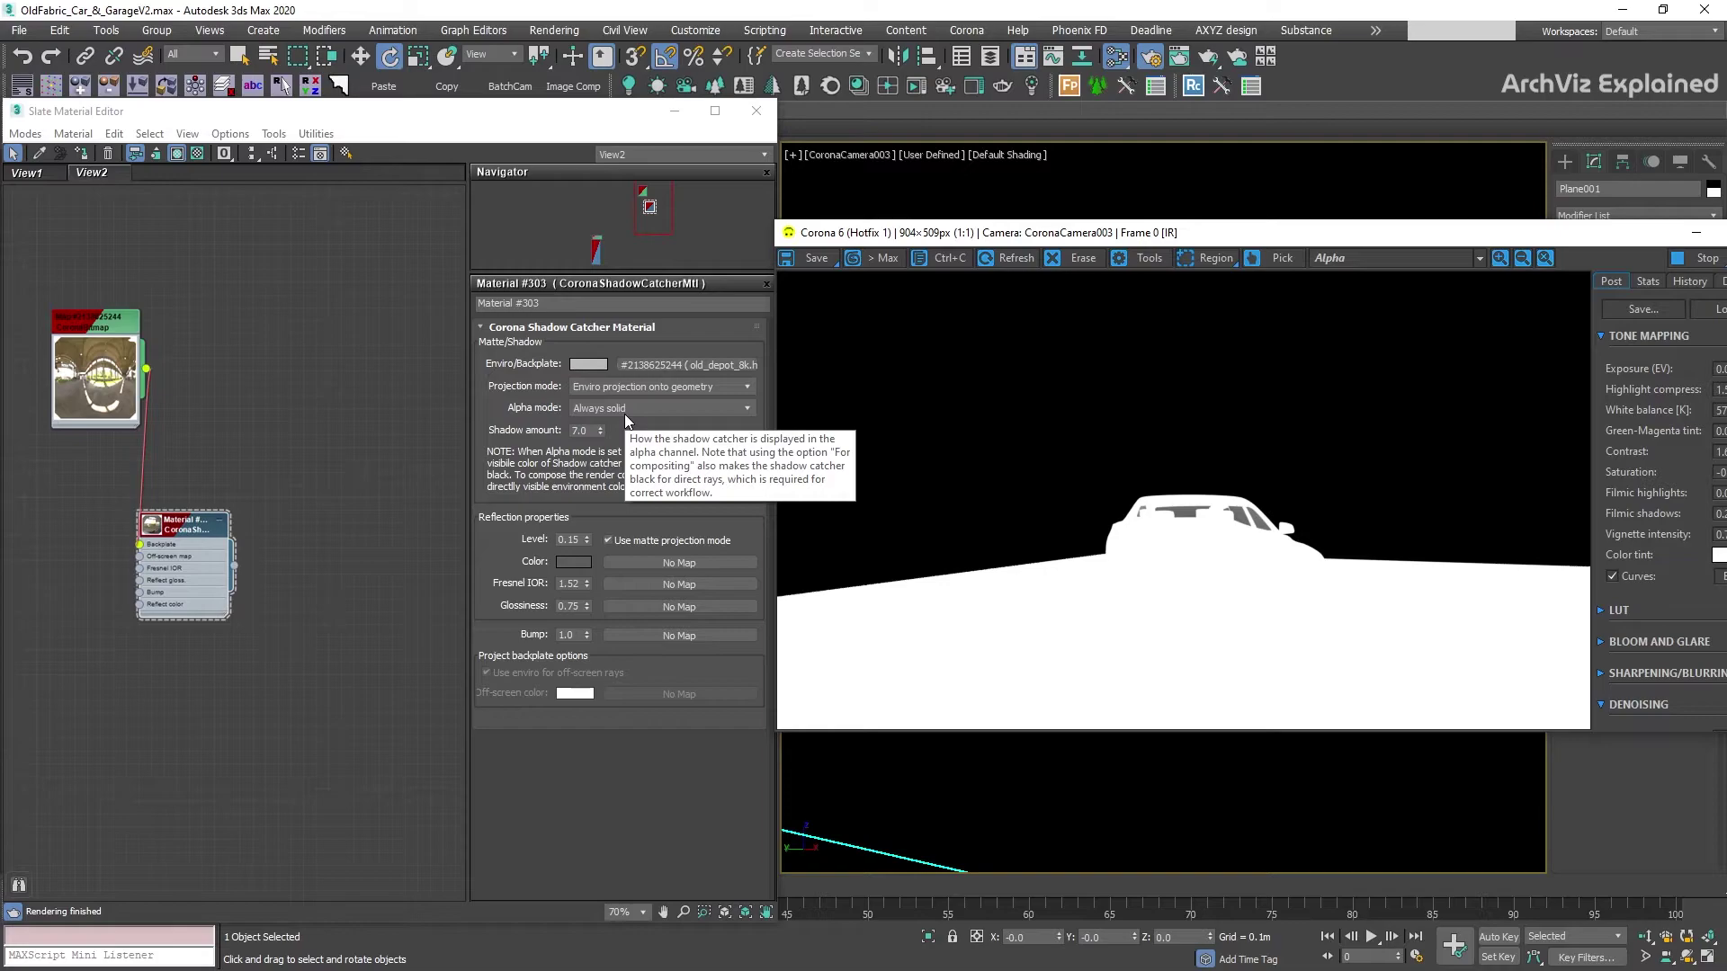
- Set the shadow catcher's Alpha mode to For compositing, then return to the BEAUTY channel
left_click(626, 409)
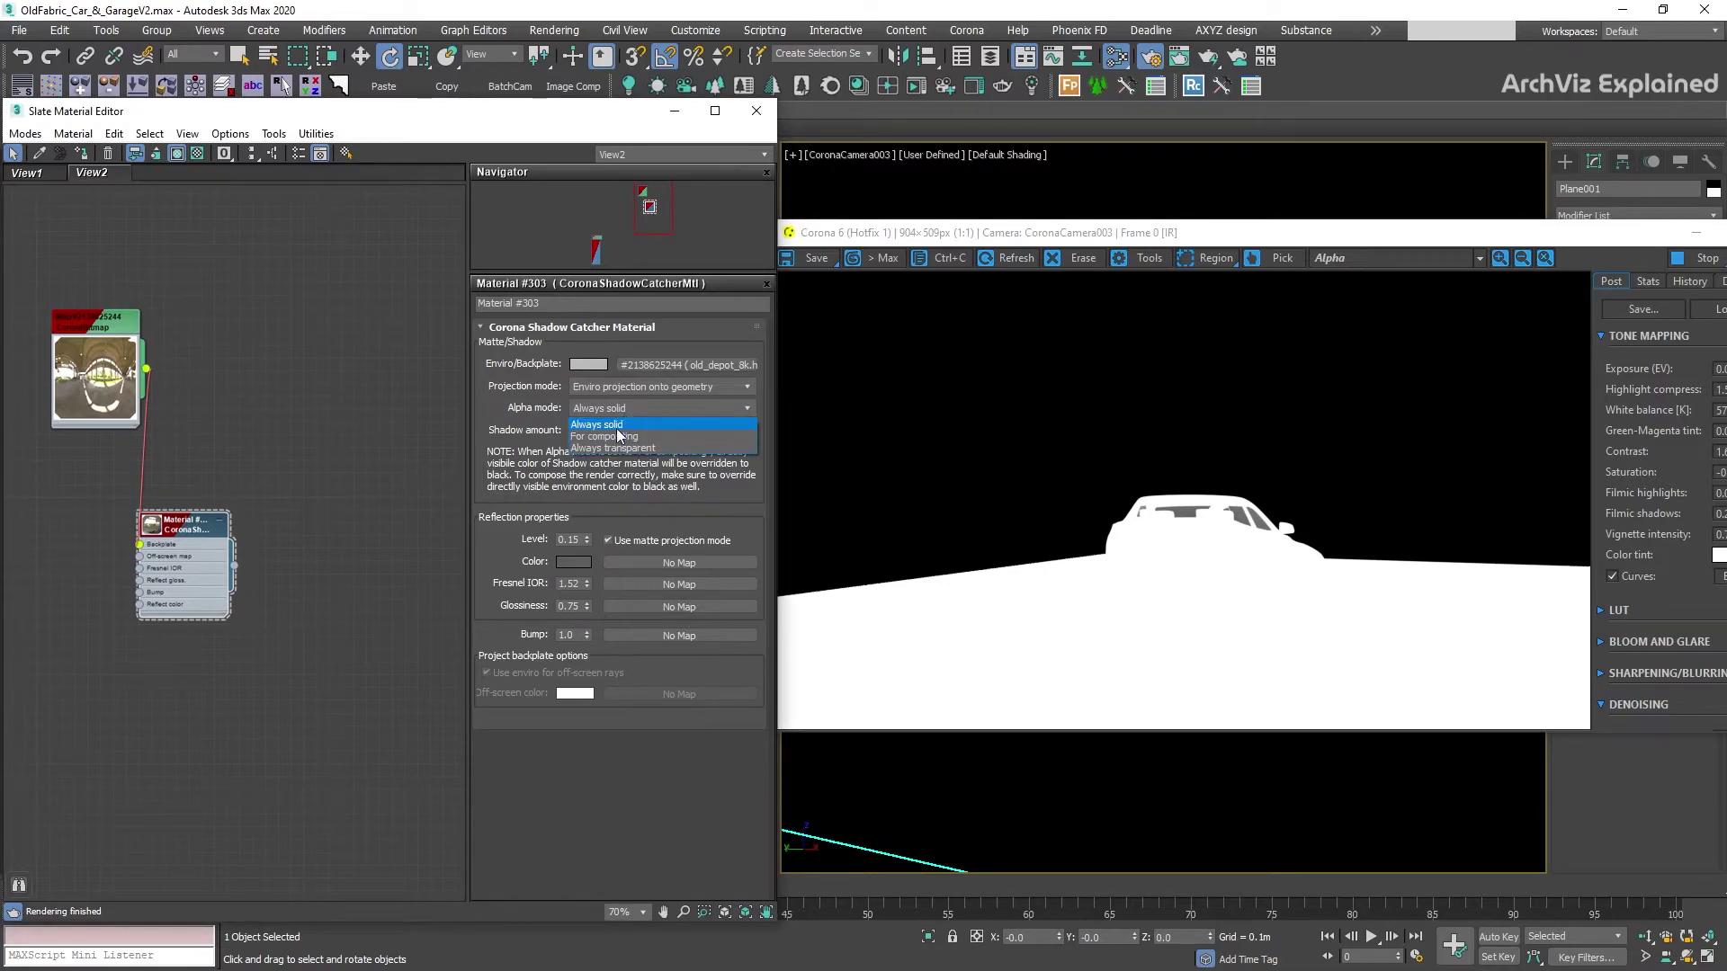
left_click(604, 454)
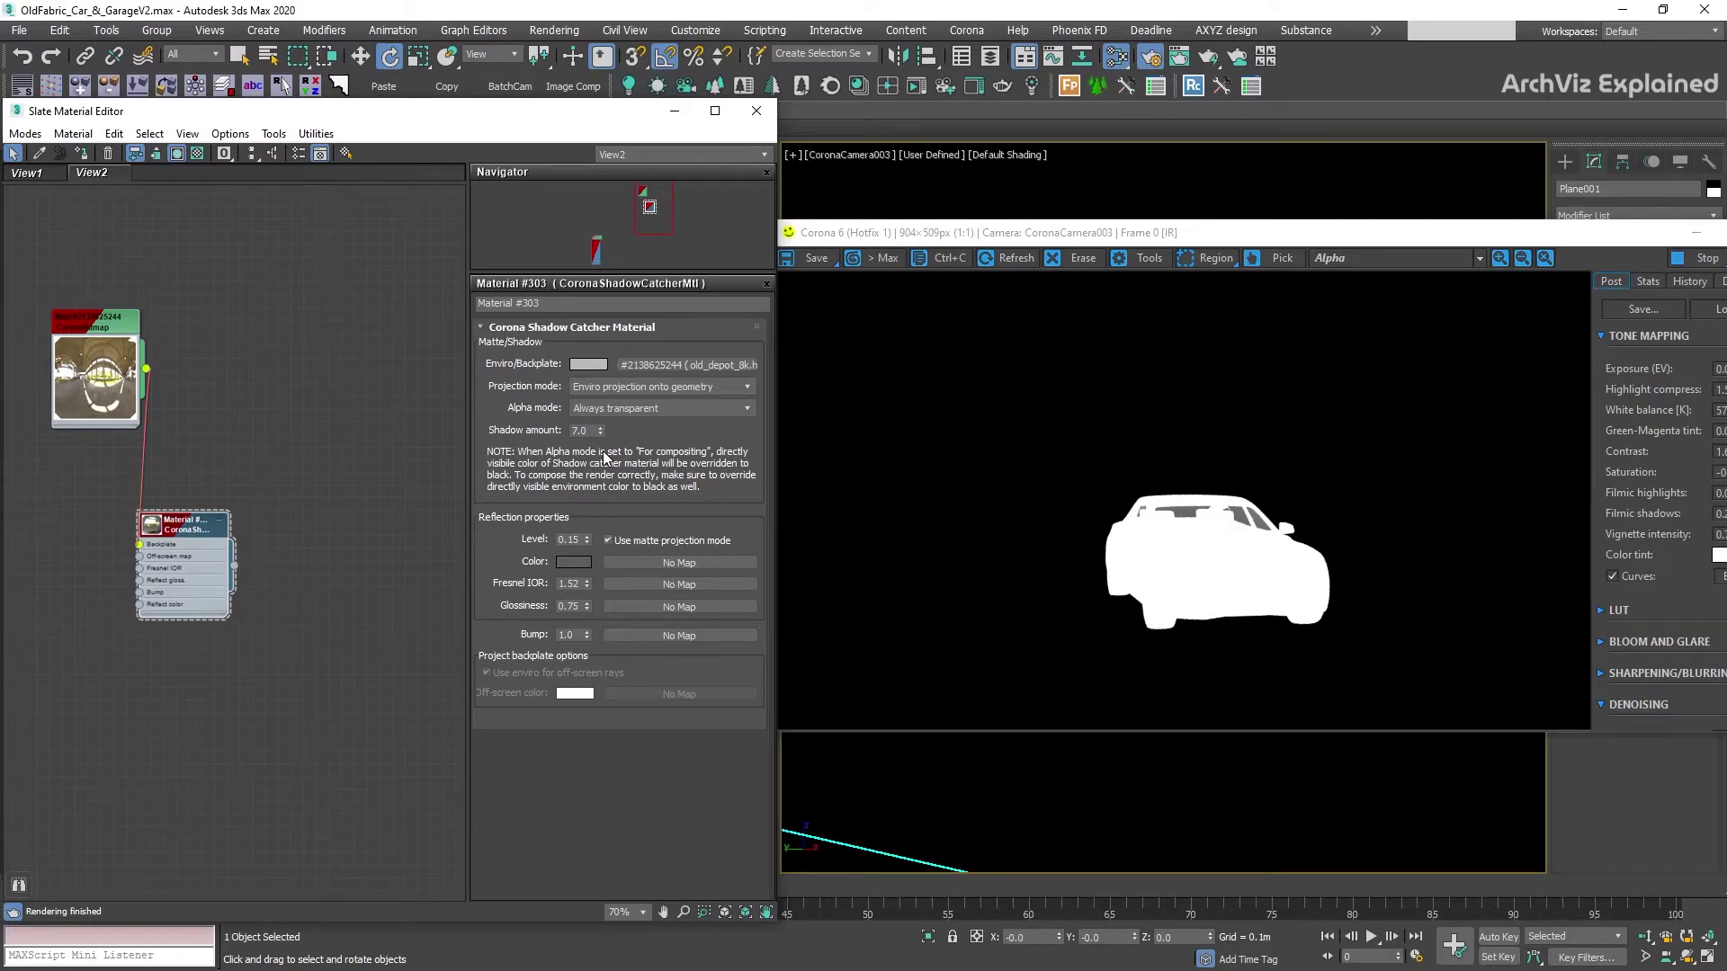
left_click(634, 411)
left_click(628, 437)
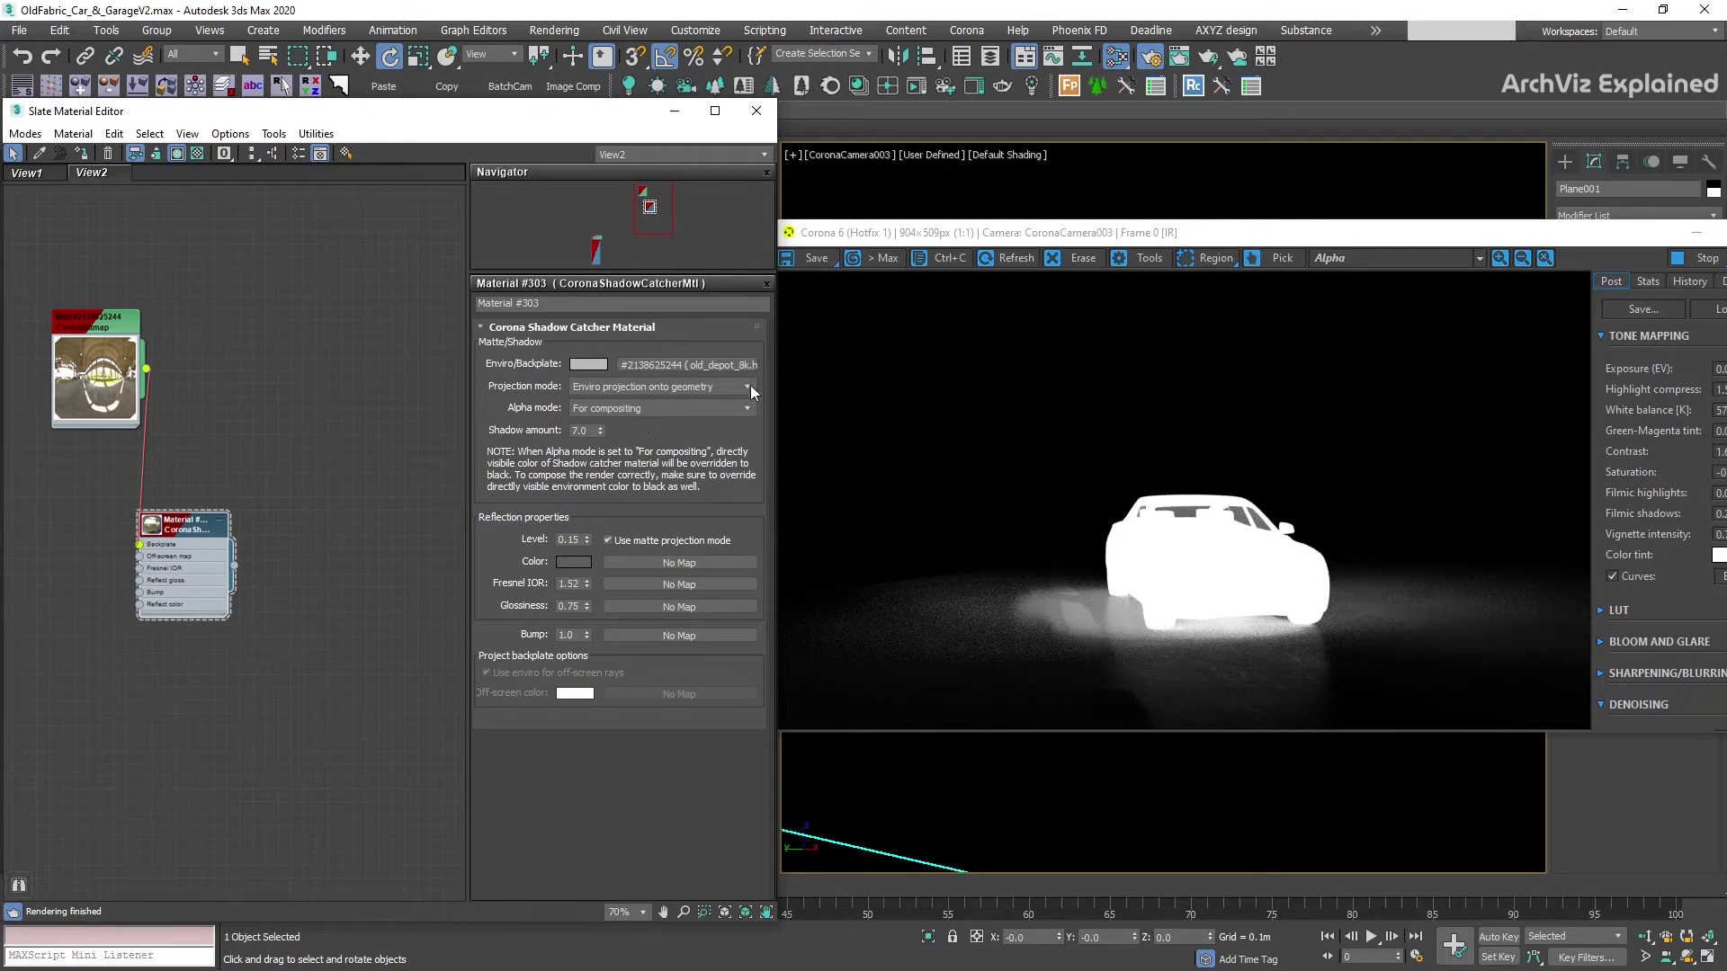
left_click(1350, 256)
left_click(1345, 277)
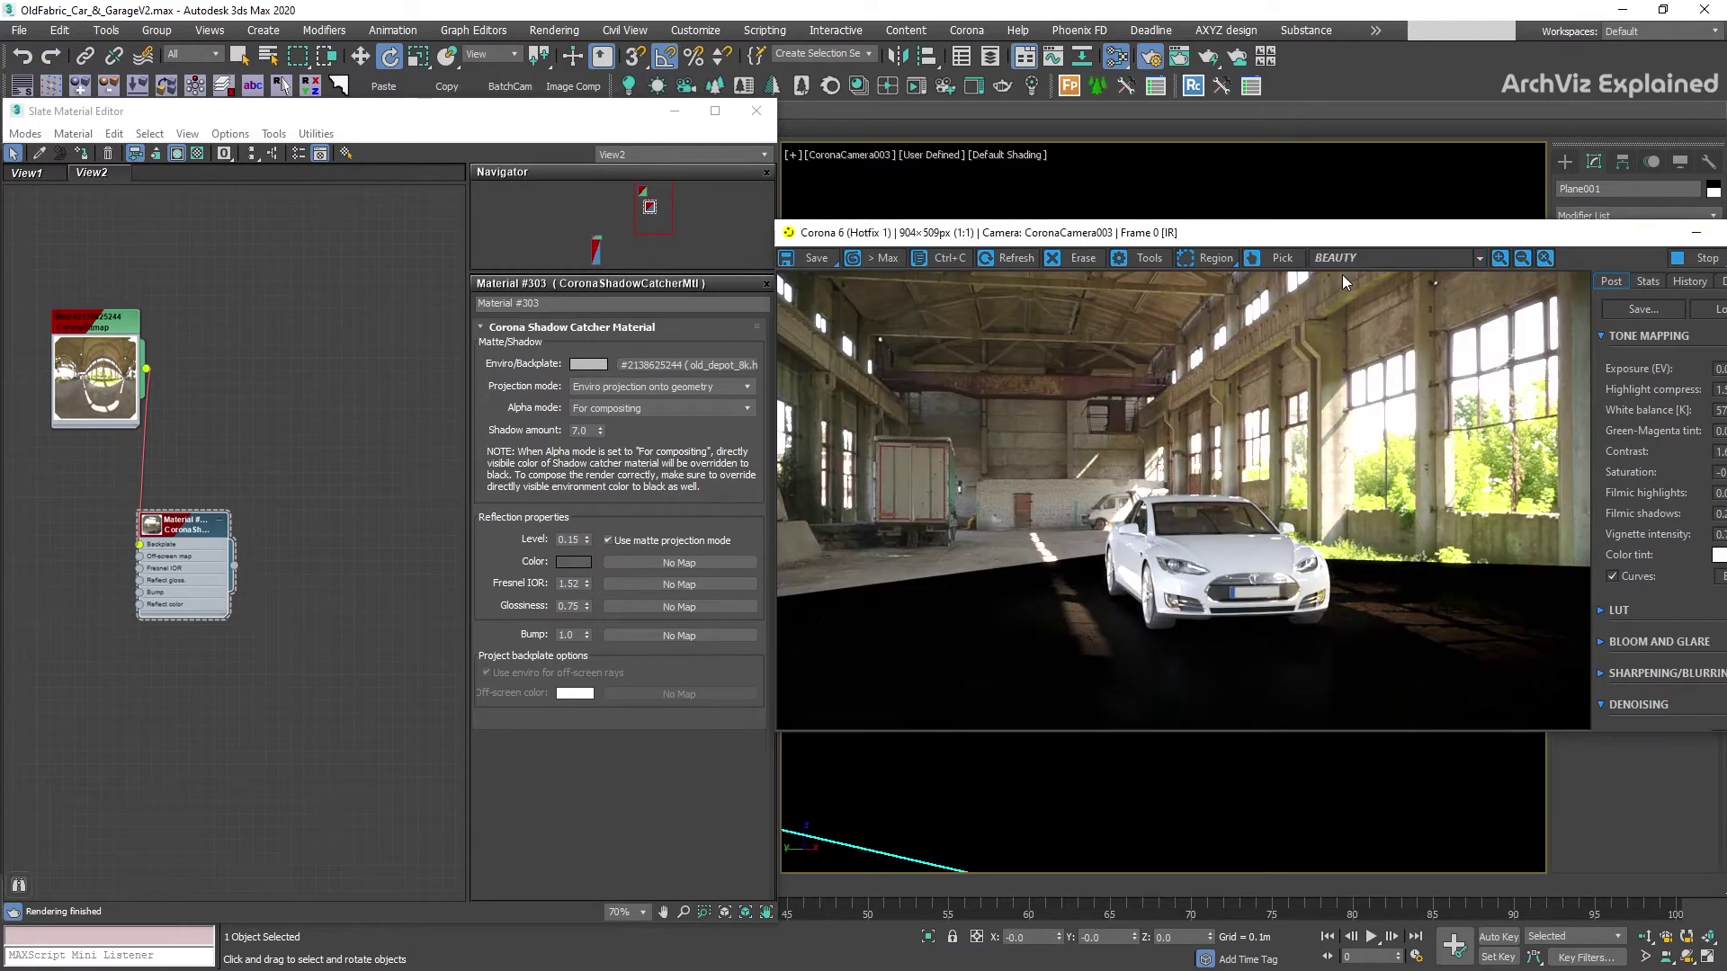
- In Render Setup, try the Direct visibility environment override in black, then leave it unticked
left_click(1151, 58)
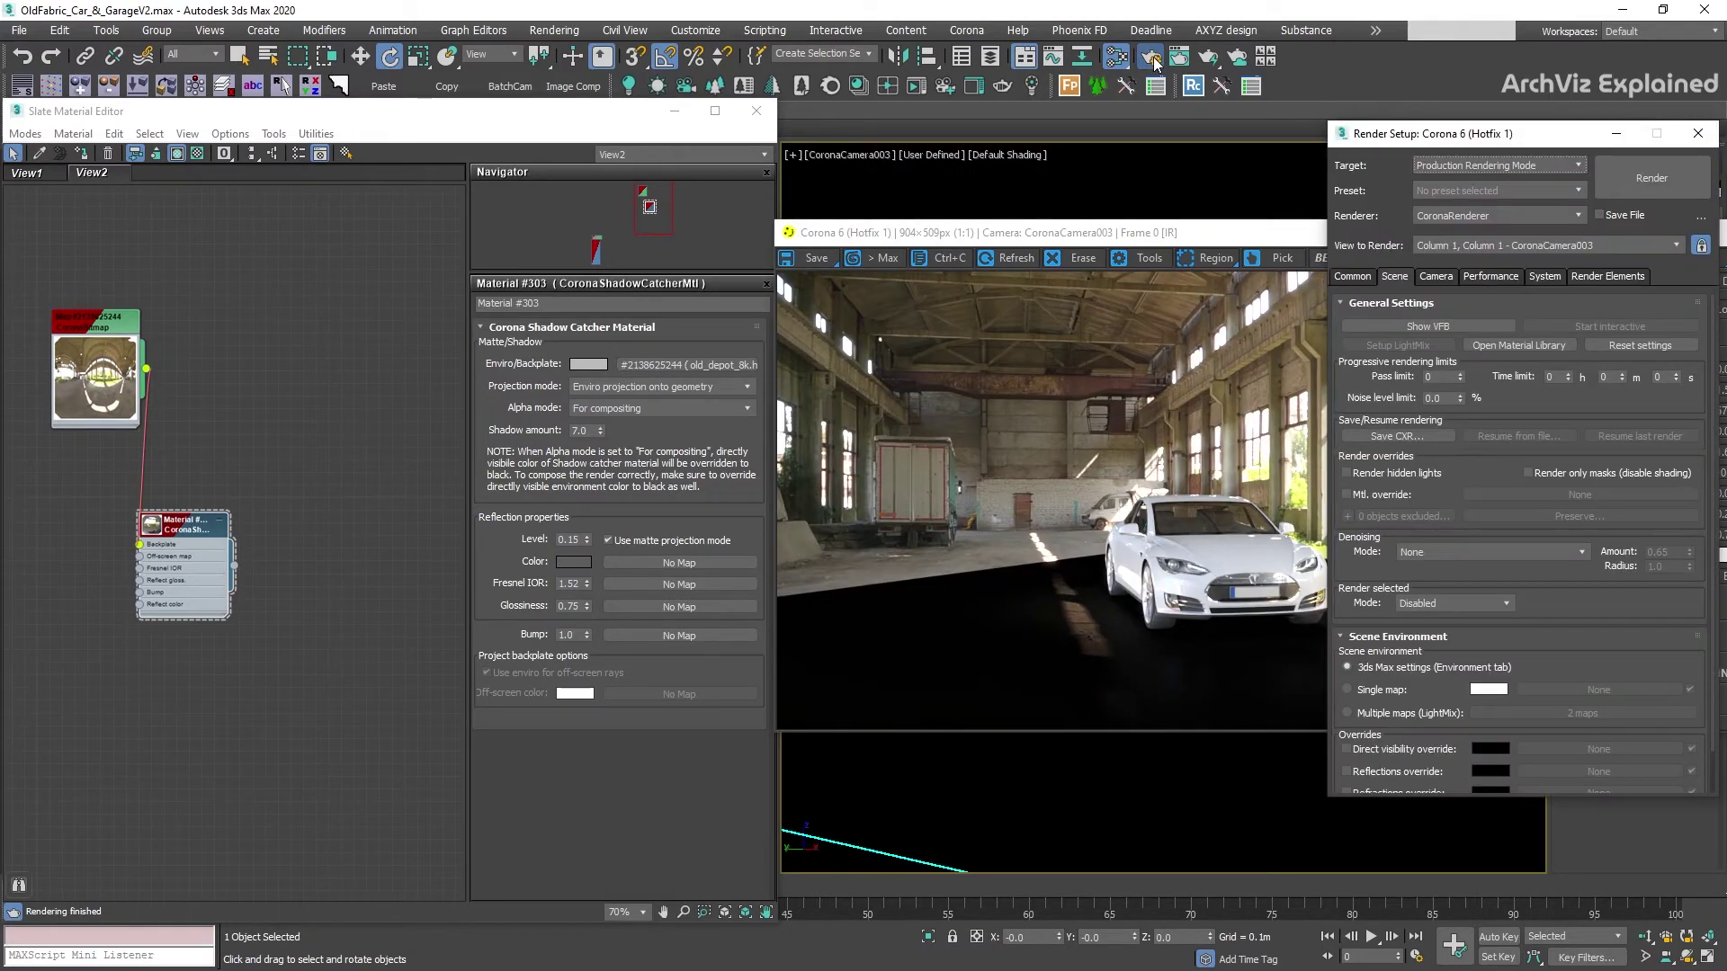
left_click(1347, 750)
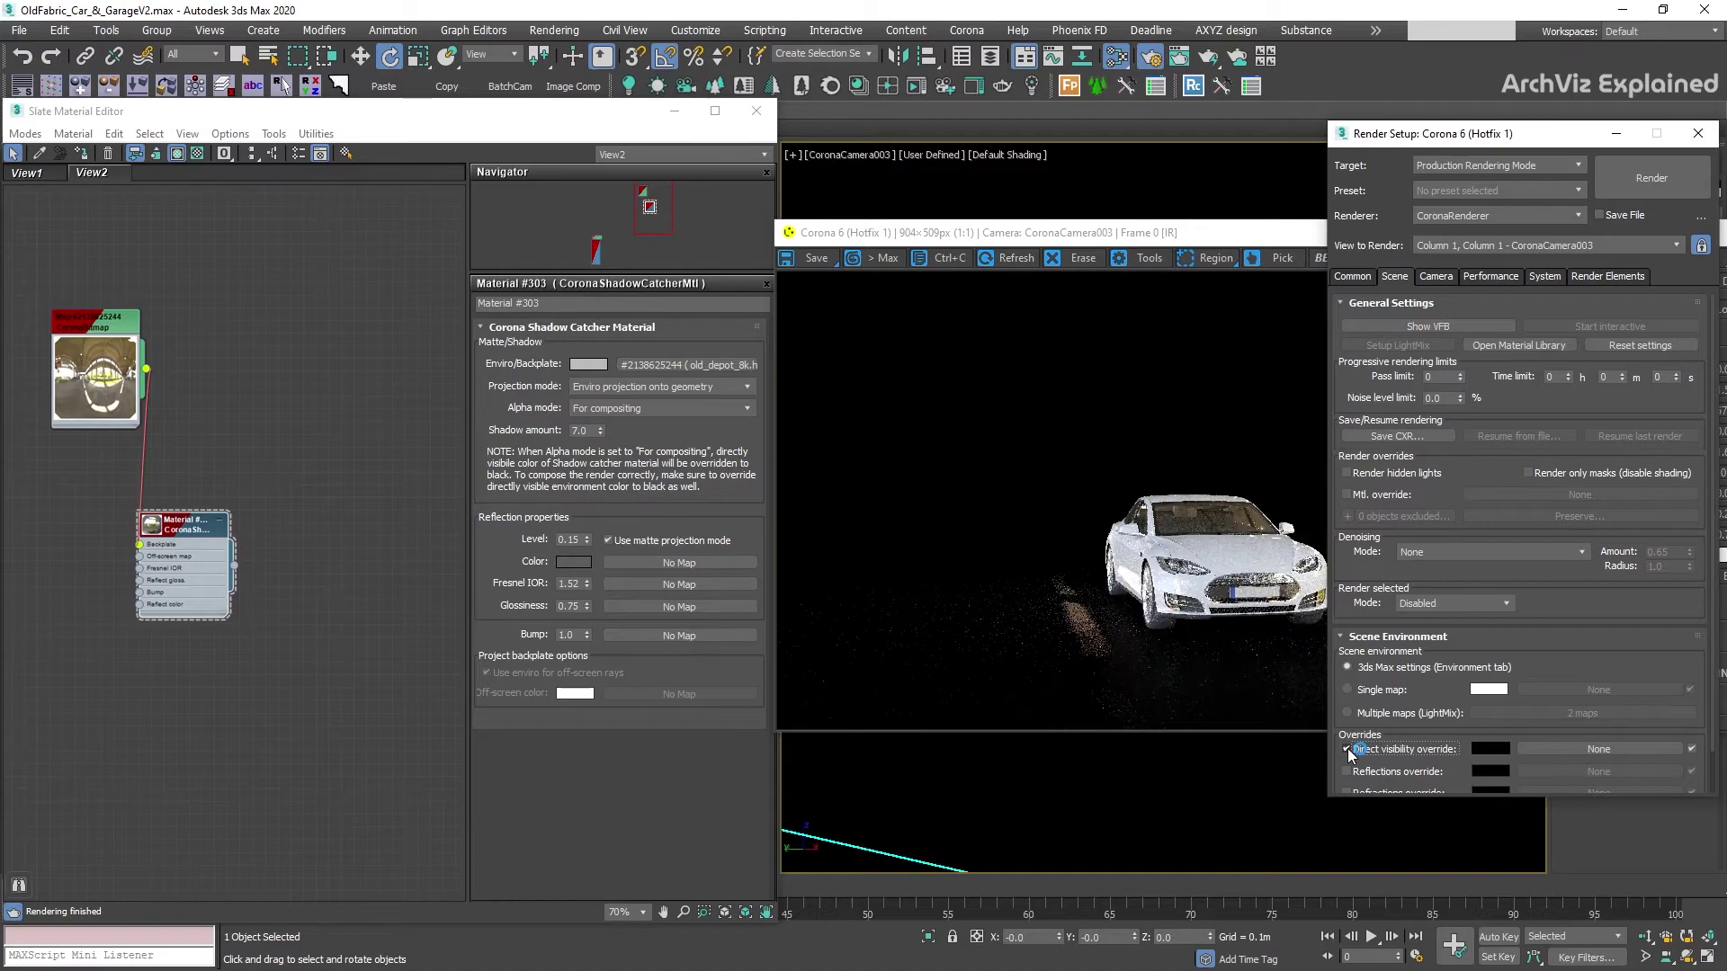
left_click(1490, 750)
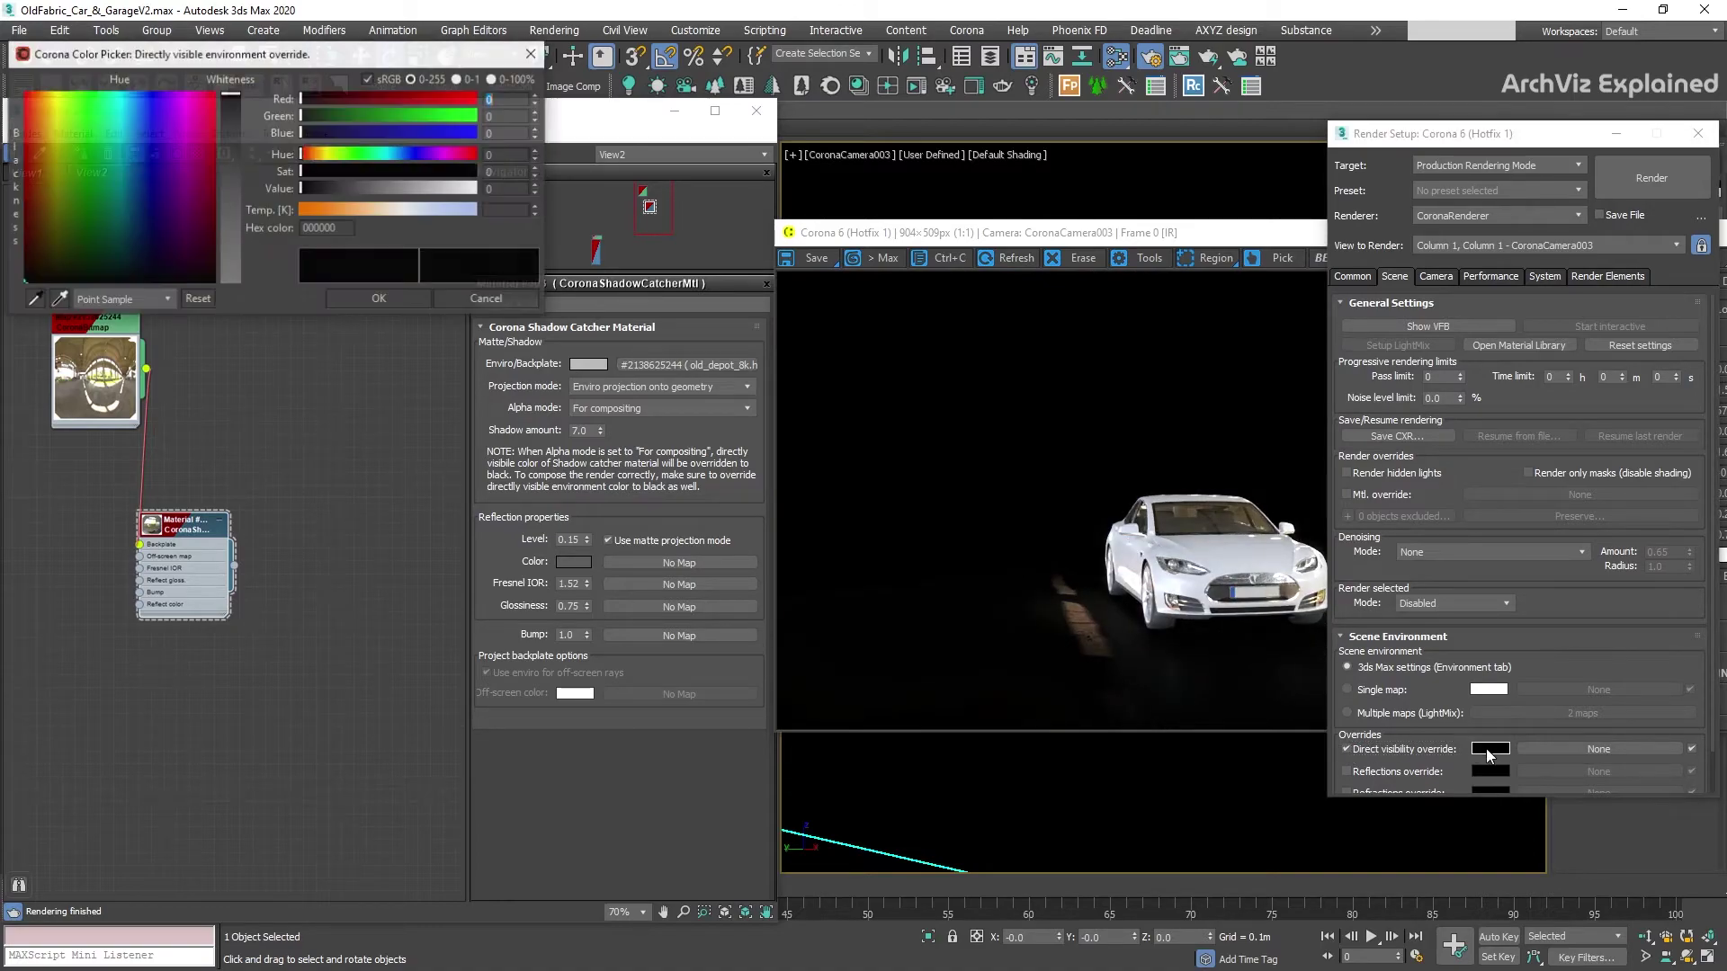
left_click(392, 297)
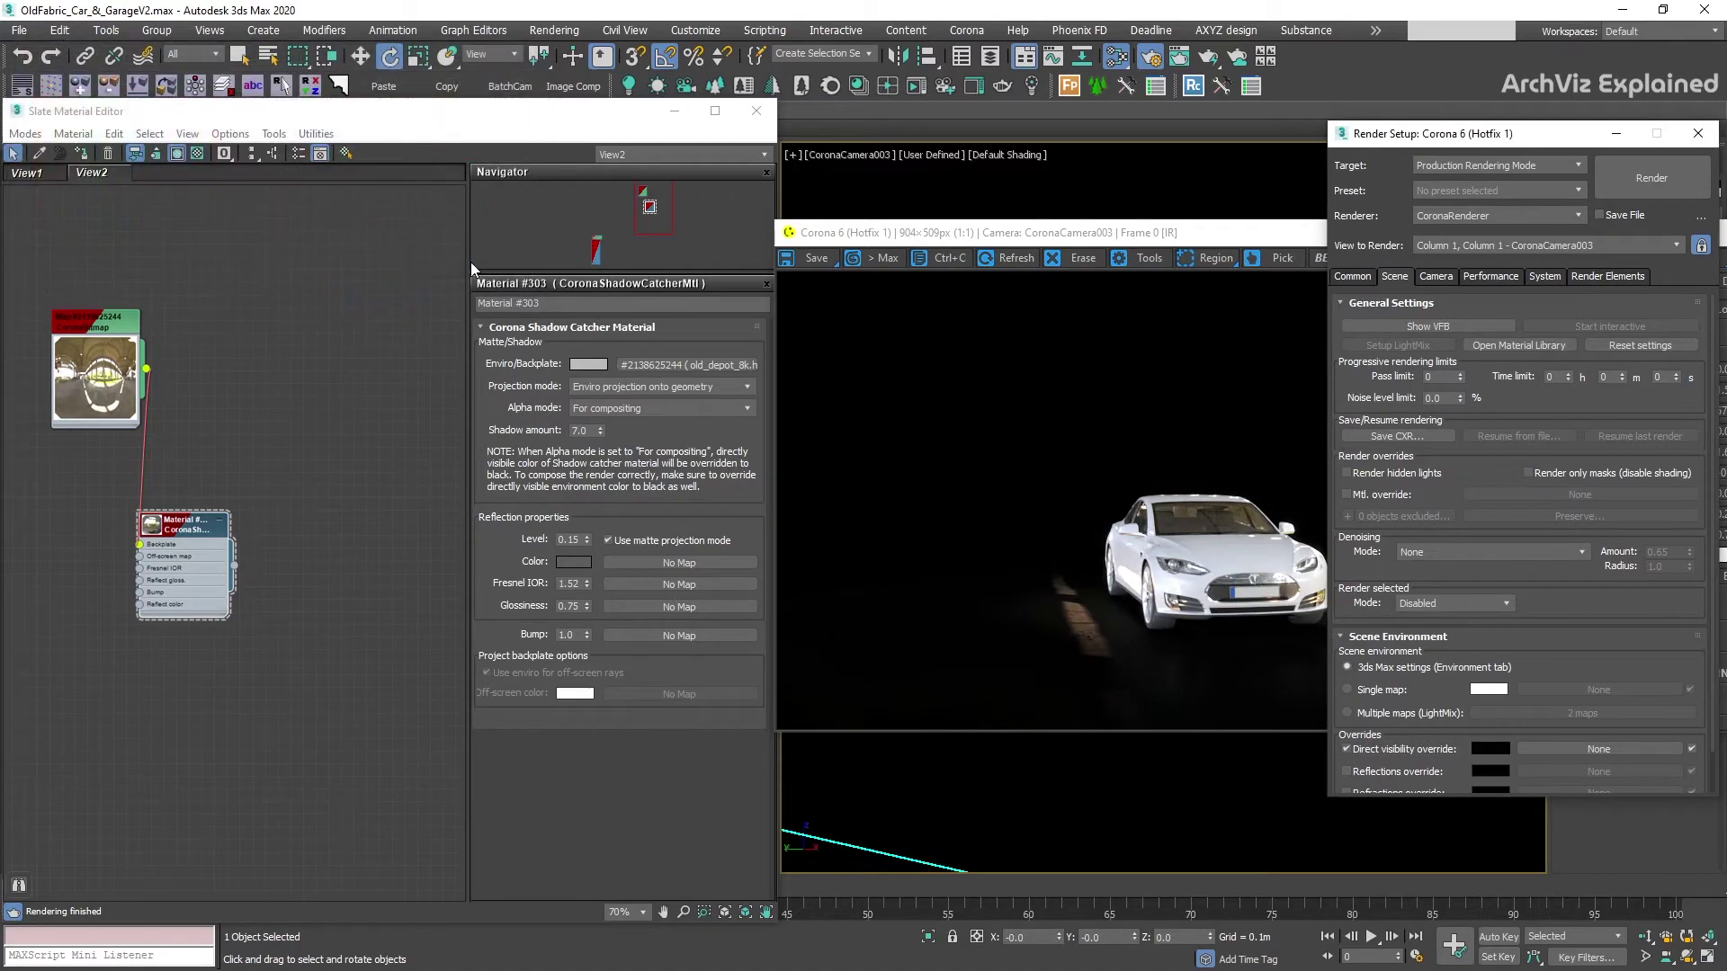
left_click(1347, 750)
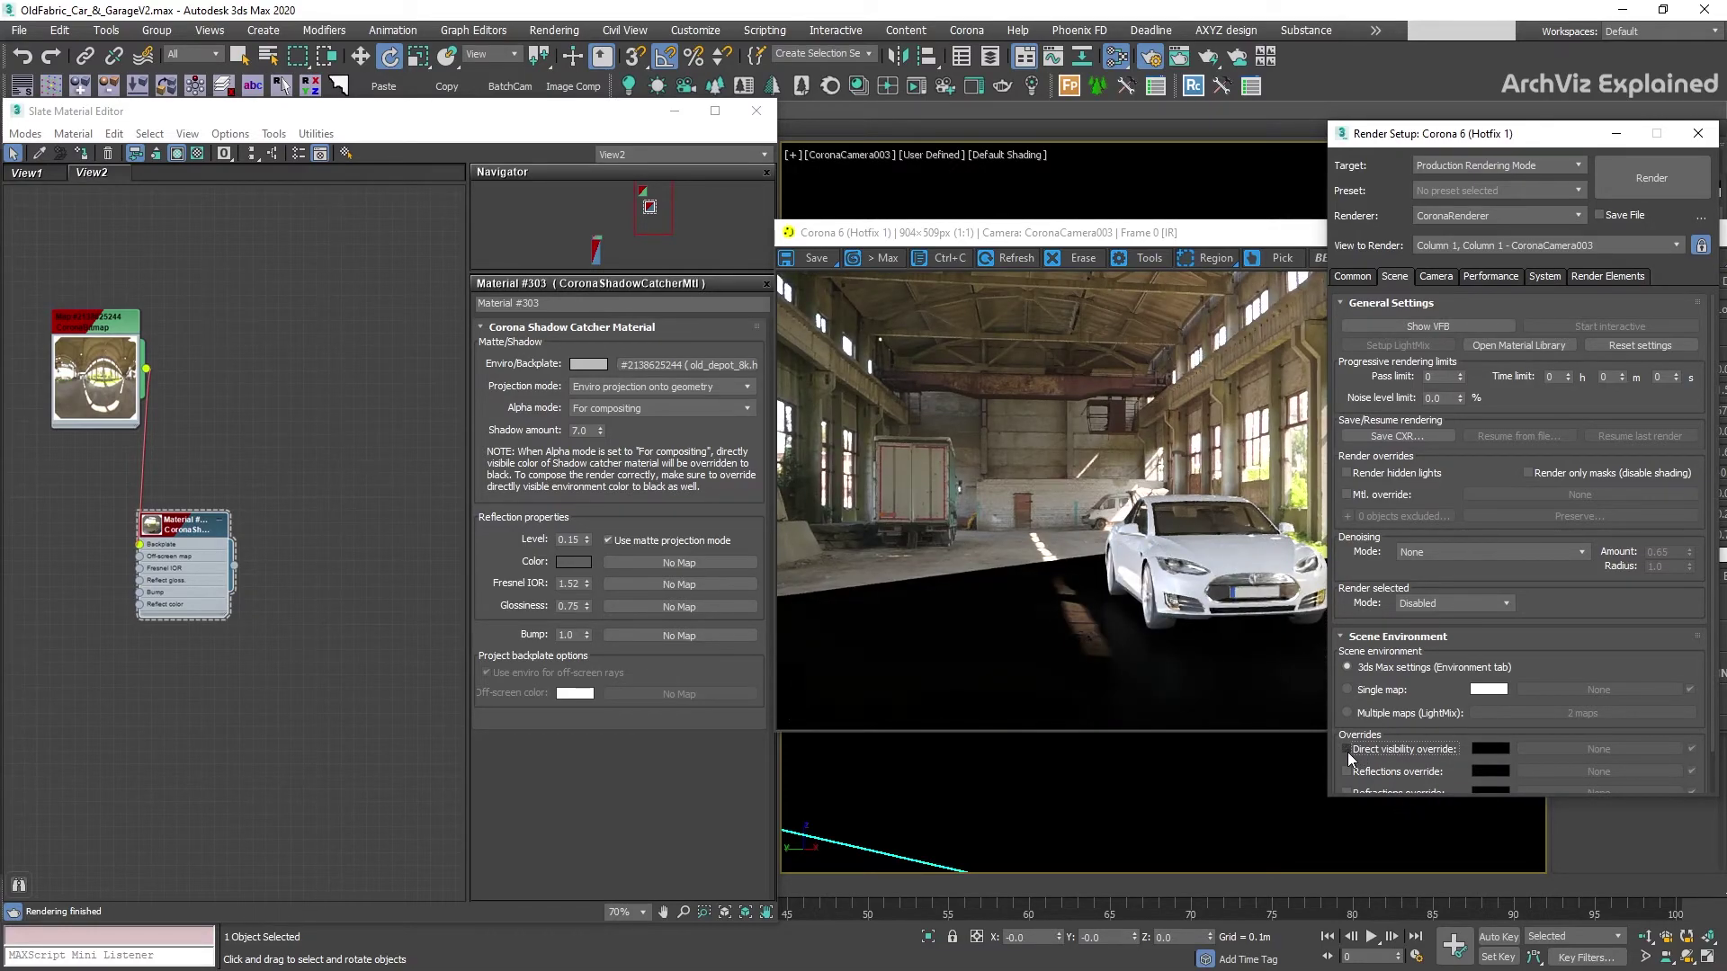
left_click(618, 406)
- Set the shadow catcher's Alpha mode back to Always solid and start the interactive viewport render
left_click(612, 430)
left_click(1696, 233)
left_click(1011, 184)
left_click(887, 85)
left_click(674, 111)
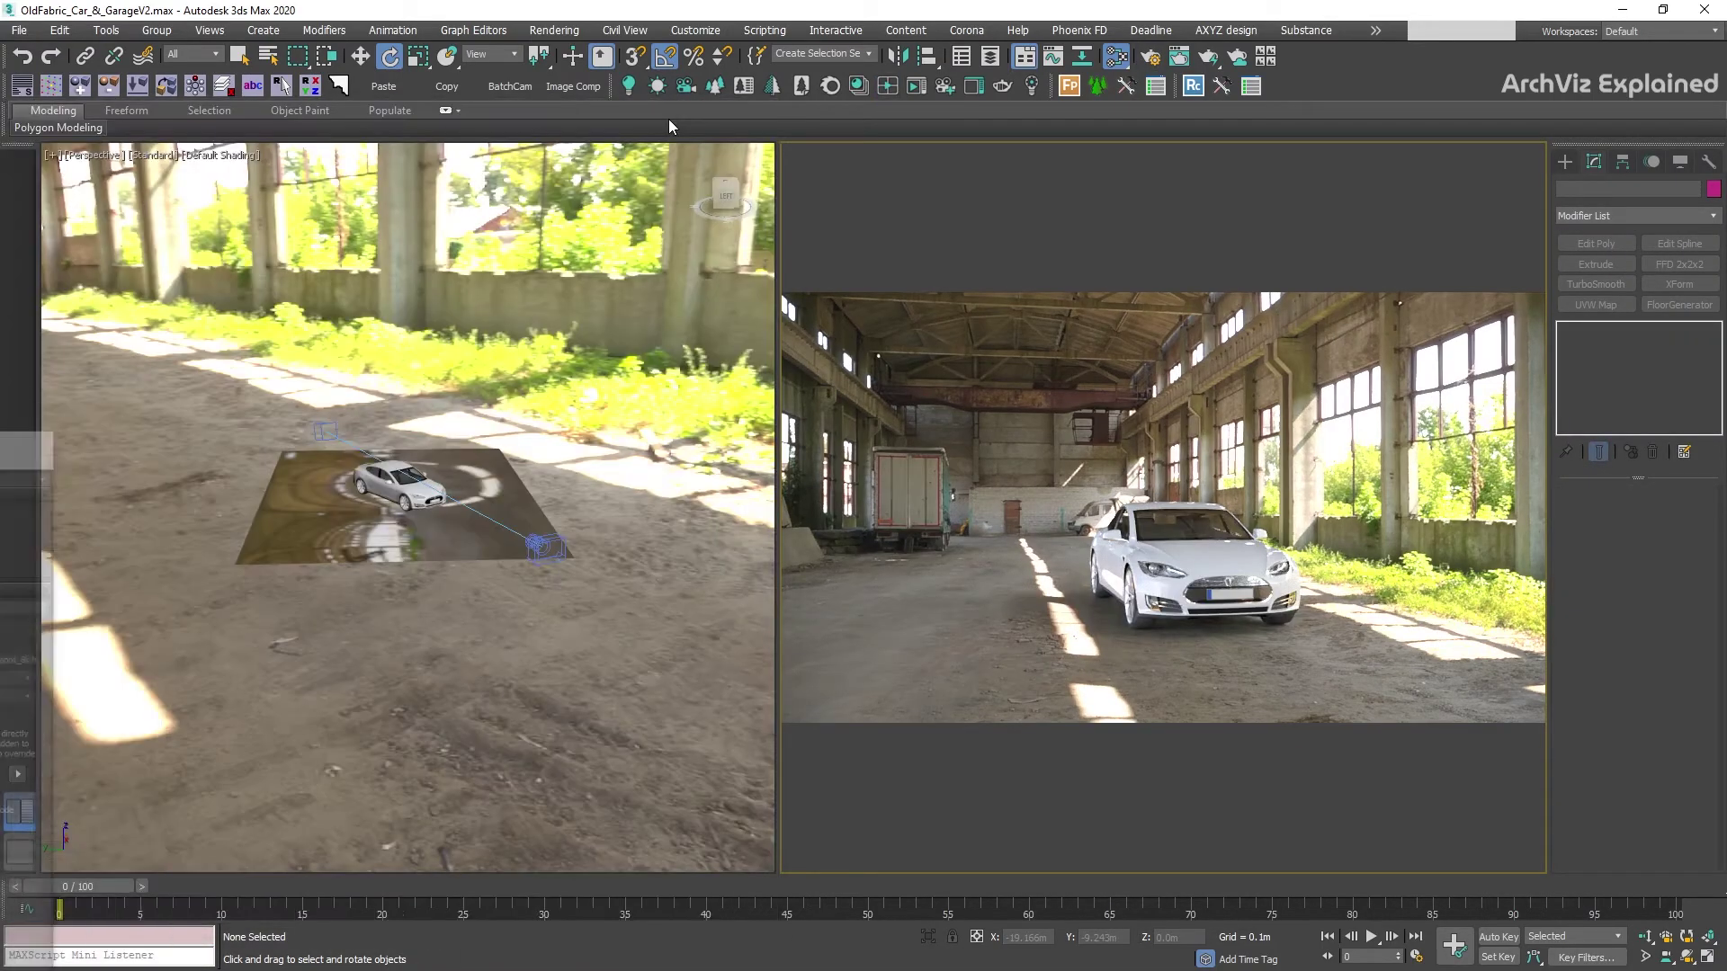
- Unhide Lights in the display settings and select the Corona light at the car's front
left_click(1678, 162)
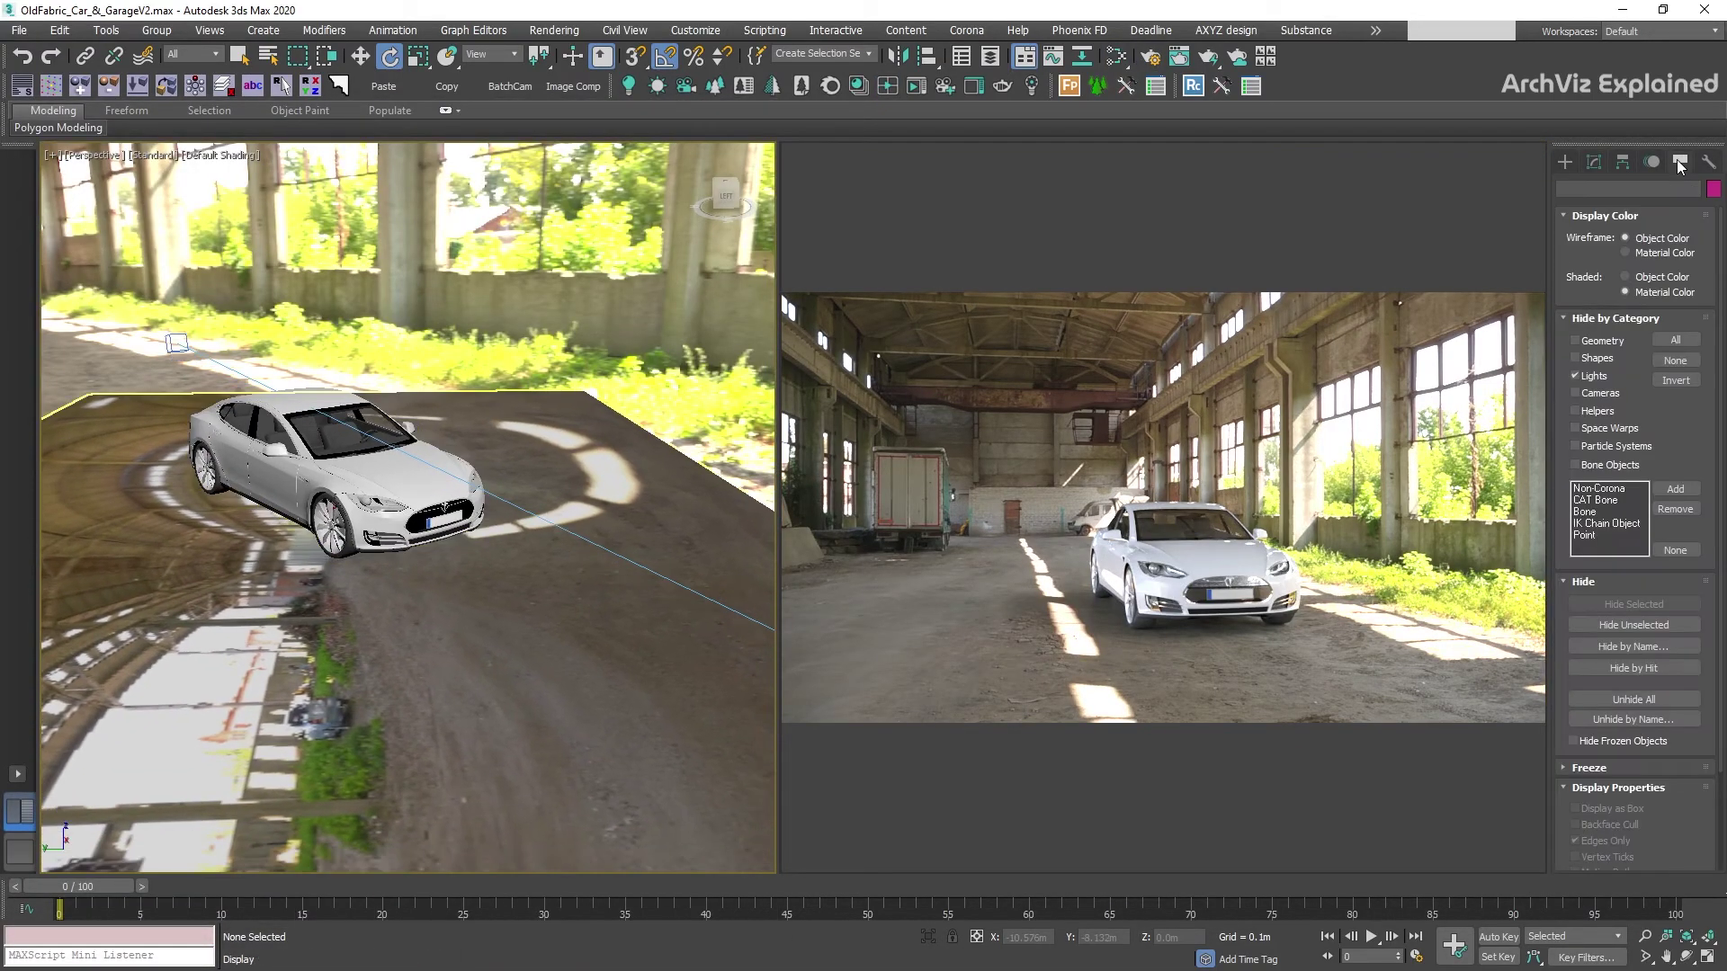
left_click(1583, 376)
left_click(497, 485)
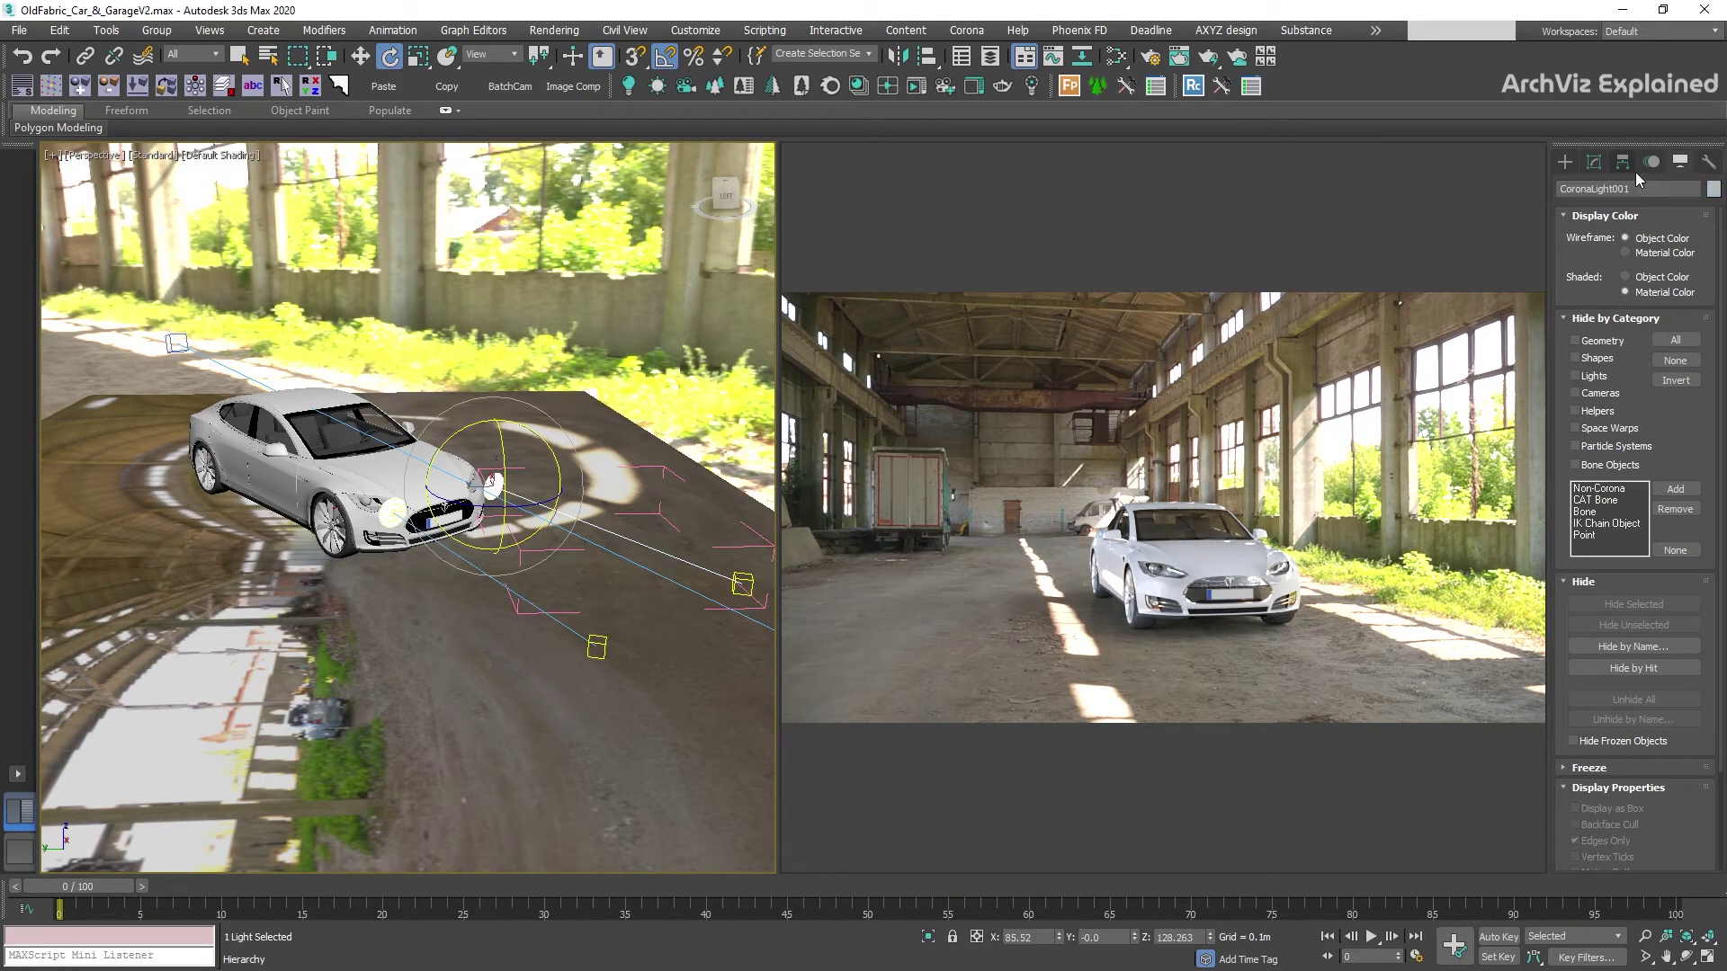
left_click(1593, 163)
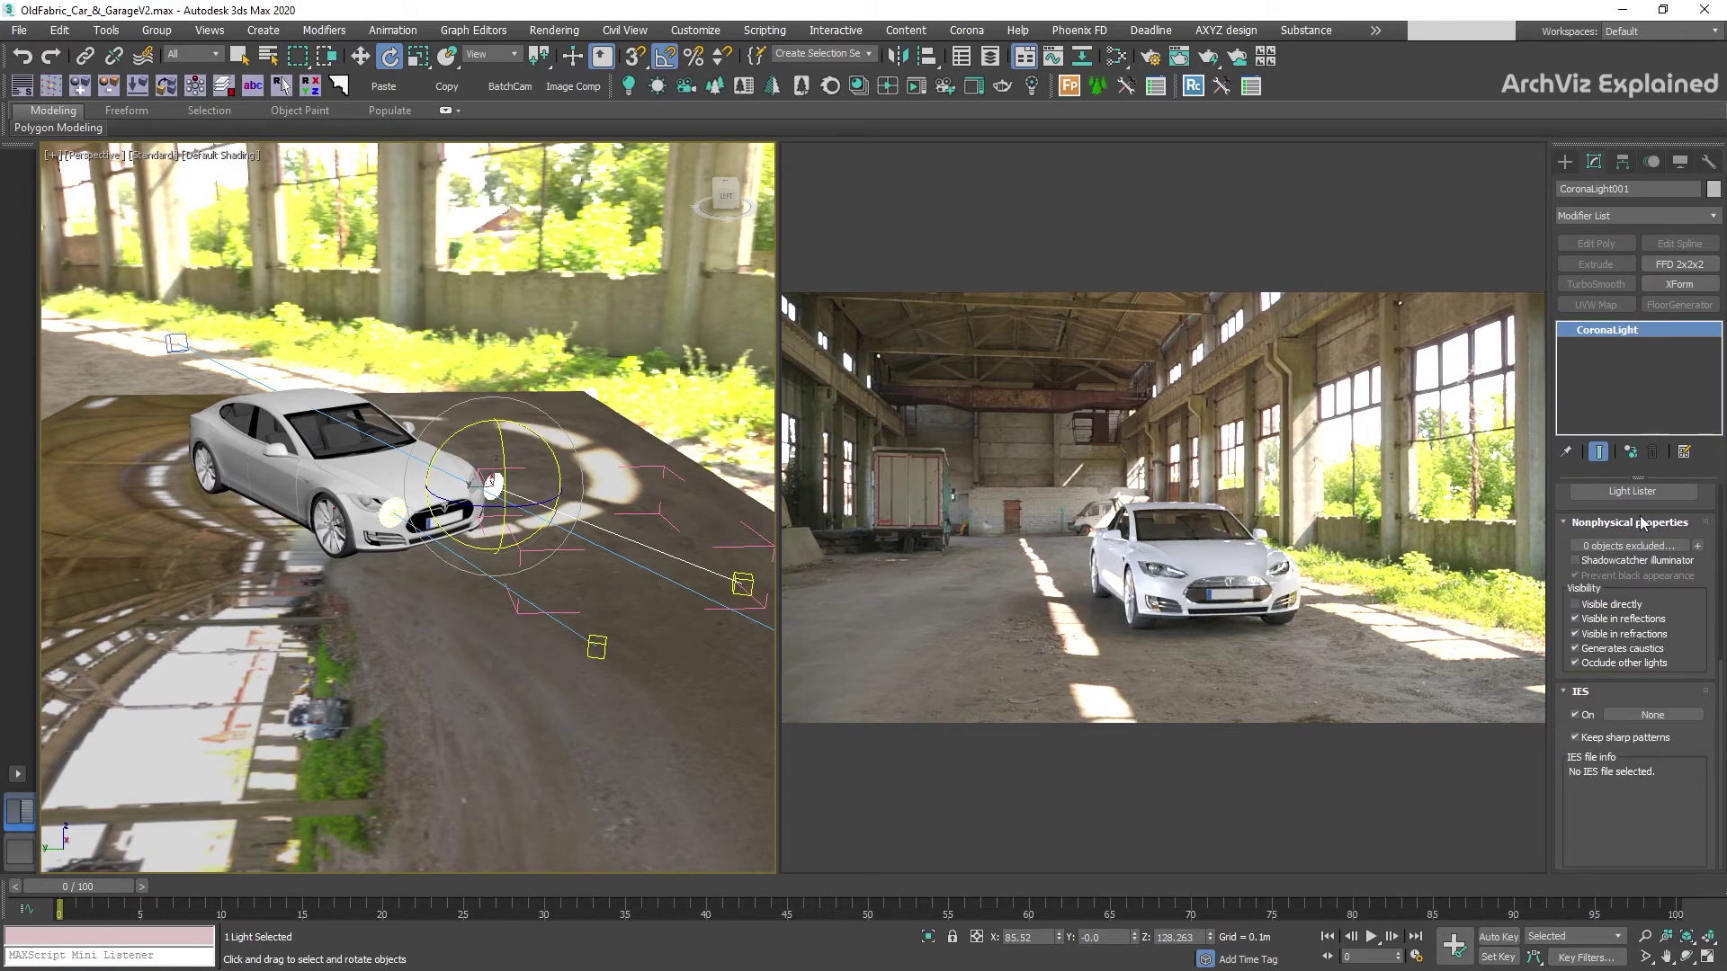
- Raise the Corona light's intensity to 1067.035, toggling its Shadowcatcher illuminator option
left_click(1605, 561)
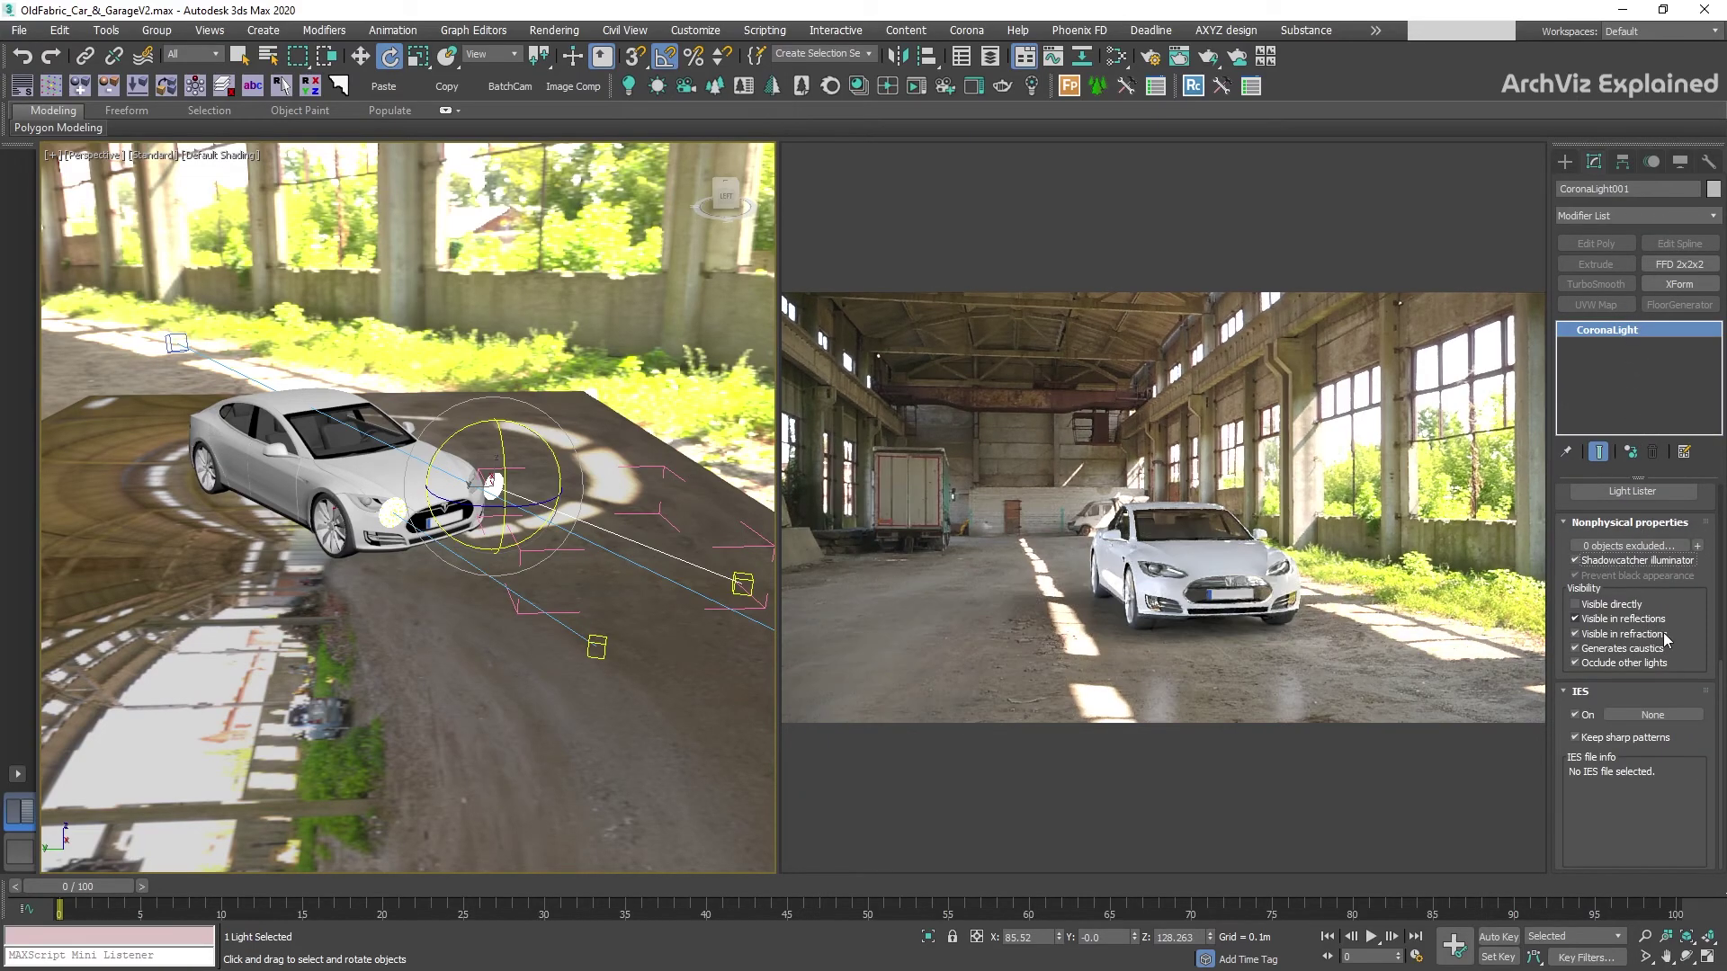
scroll(1685, 587, "up", 5)
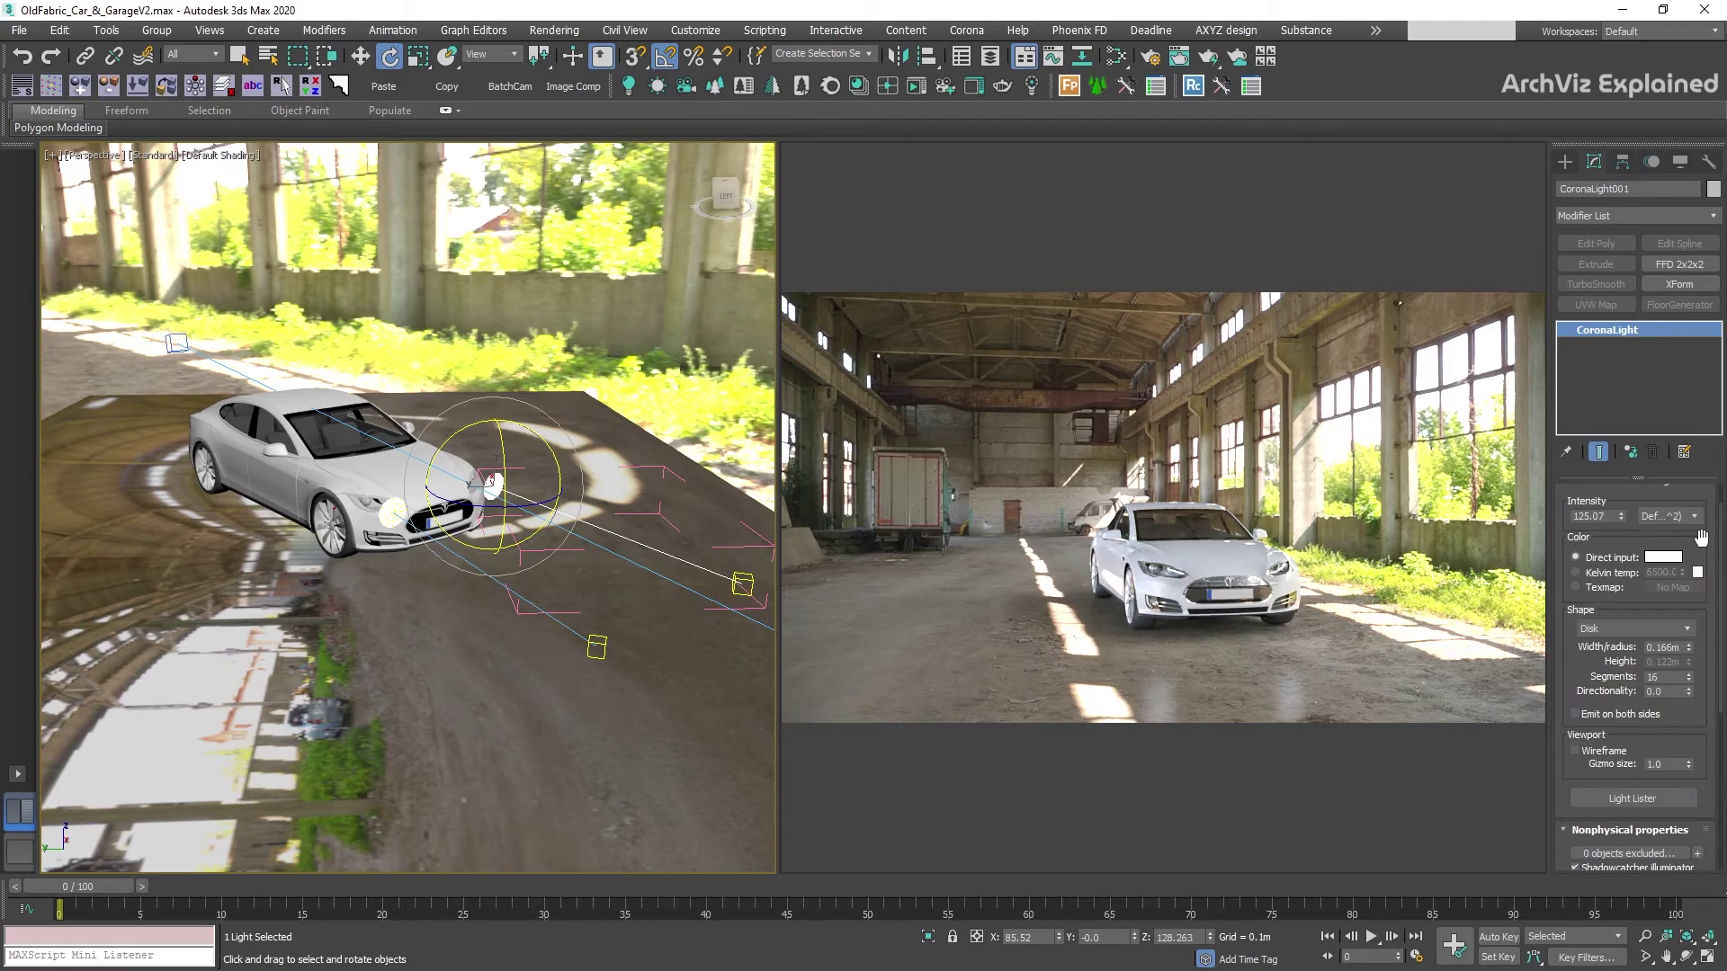
left_click_drag(1621, 539, 1658, 122)
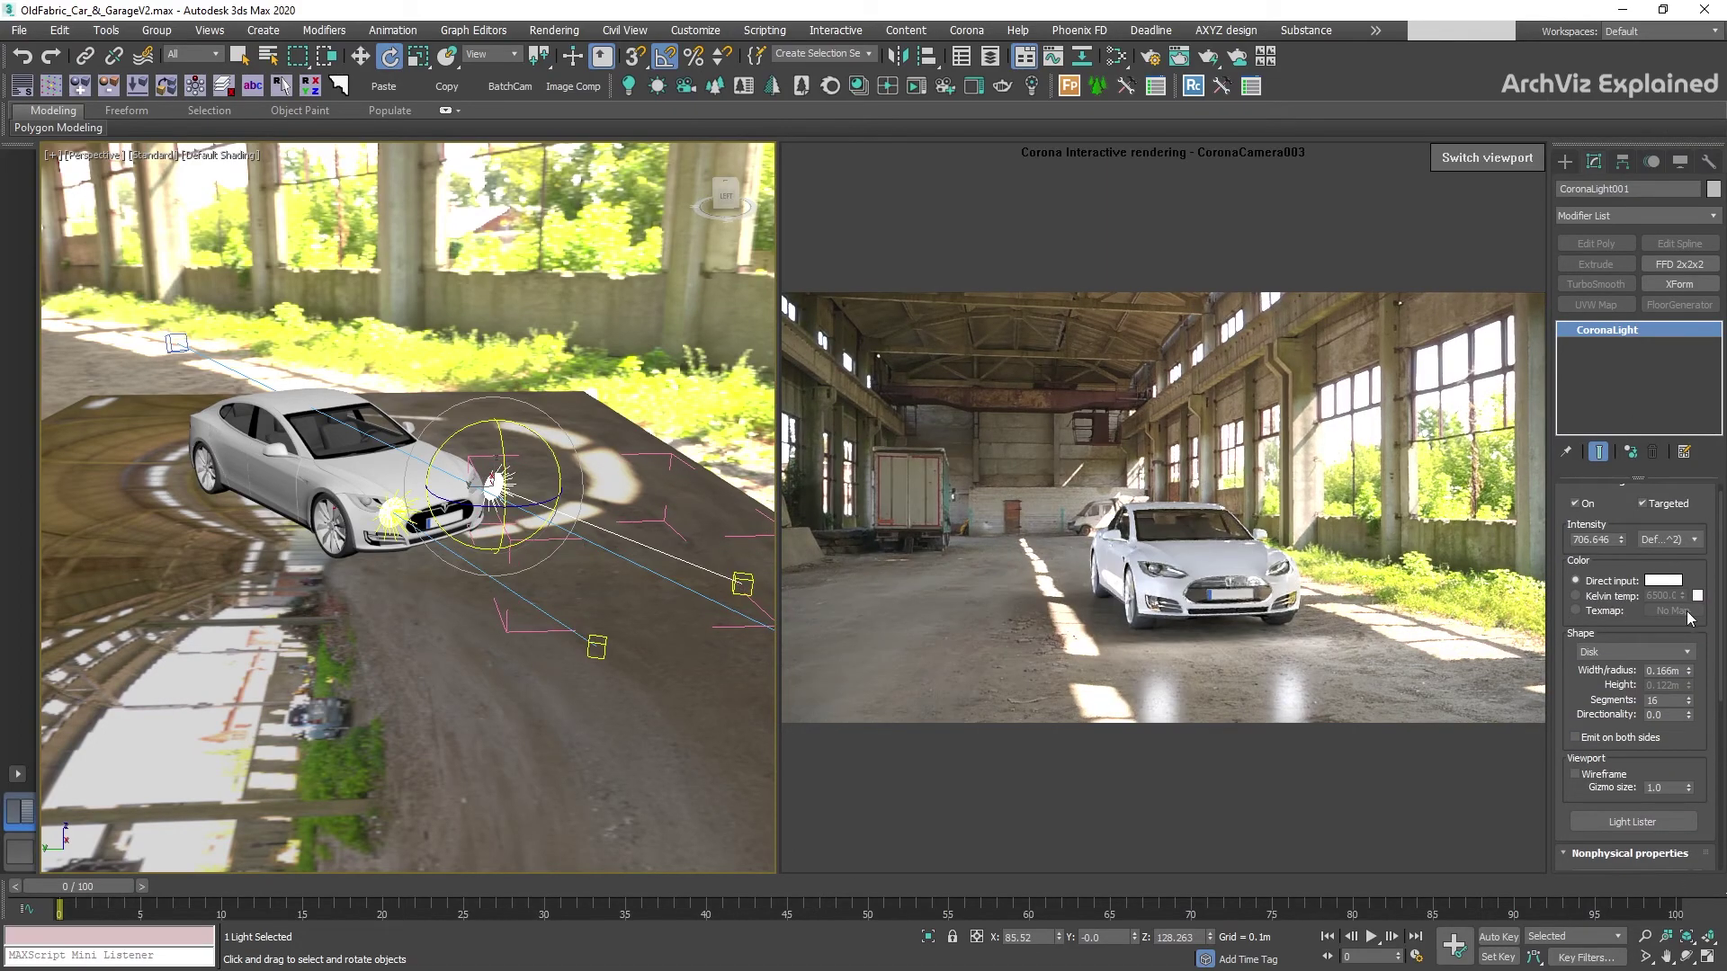
left_click_drag(1621, 540, 1625, 490)
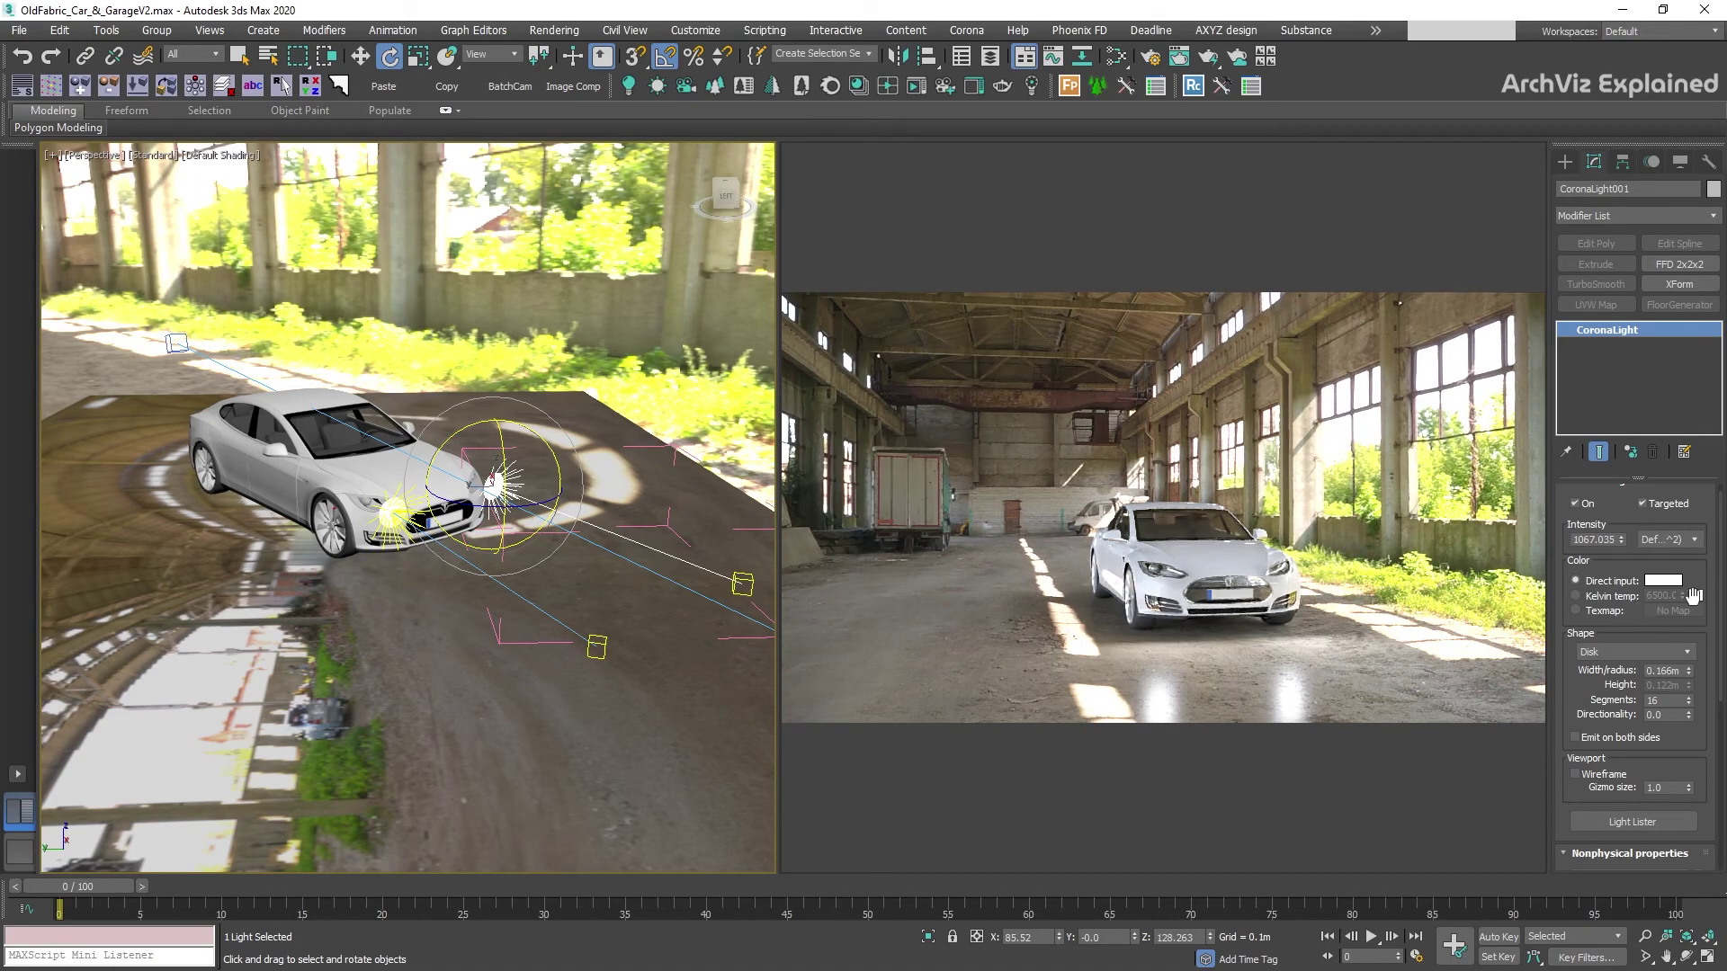
left_click_drag(1674, 626, 1673, 602)
scroll(1673, 602, "down", 5)
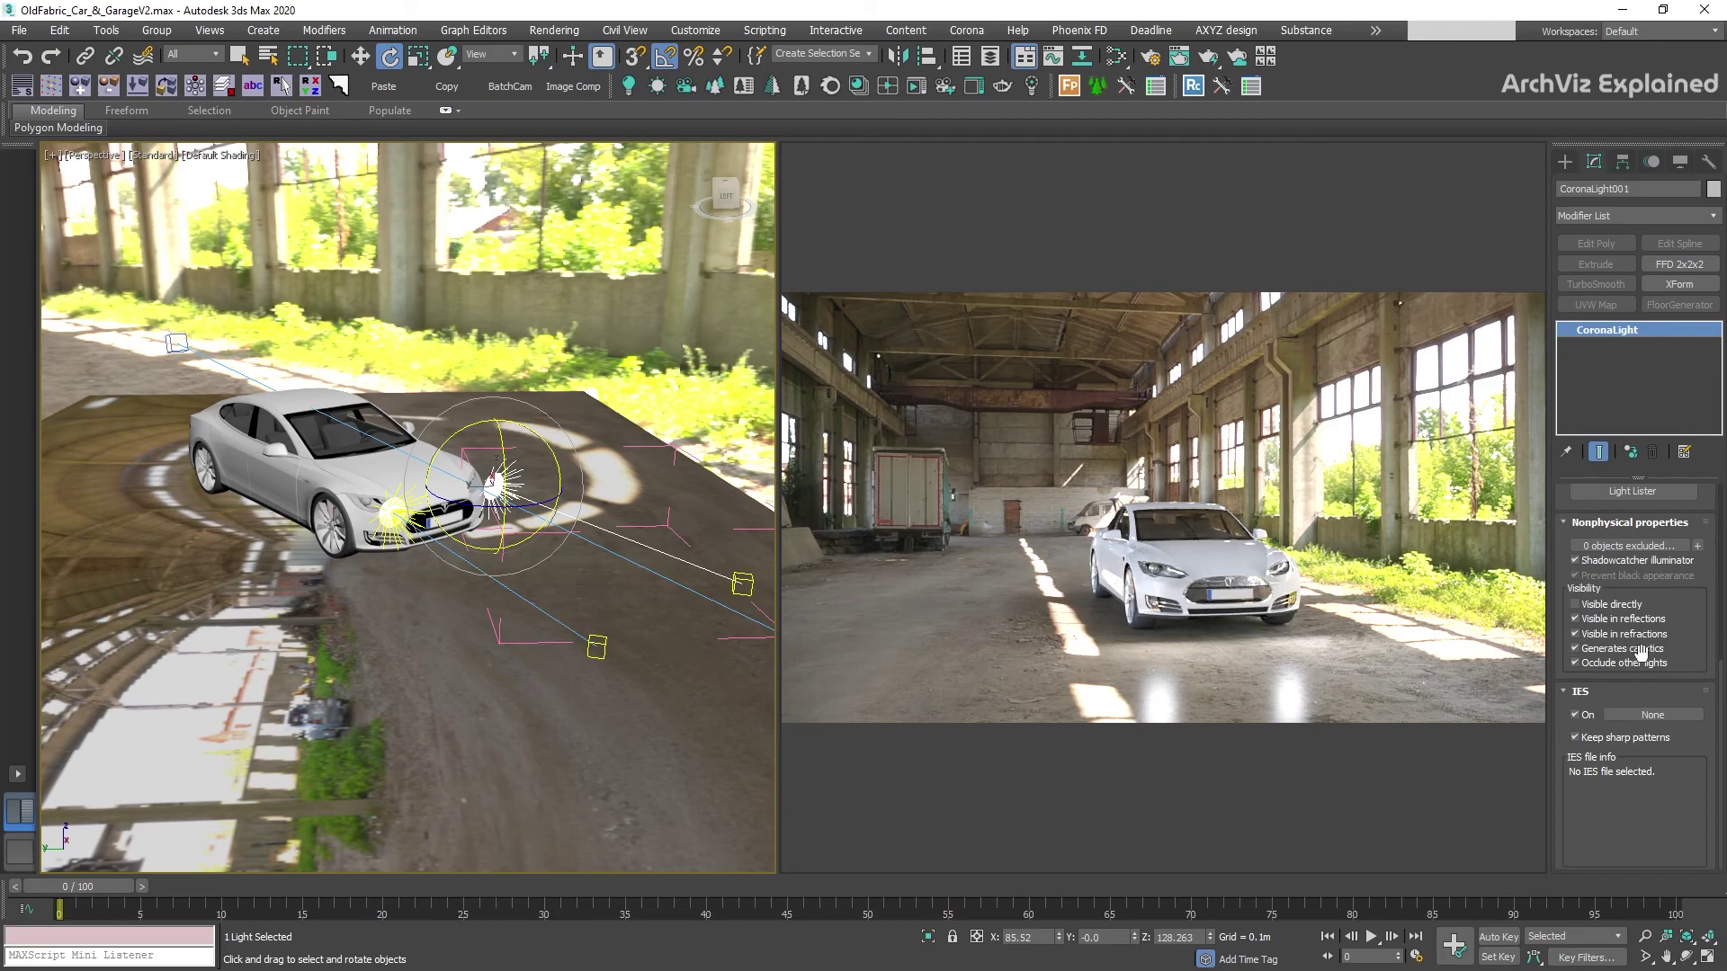
left_click(1605, 562)
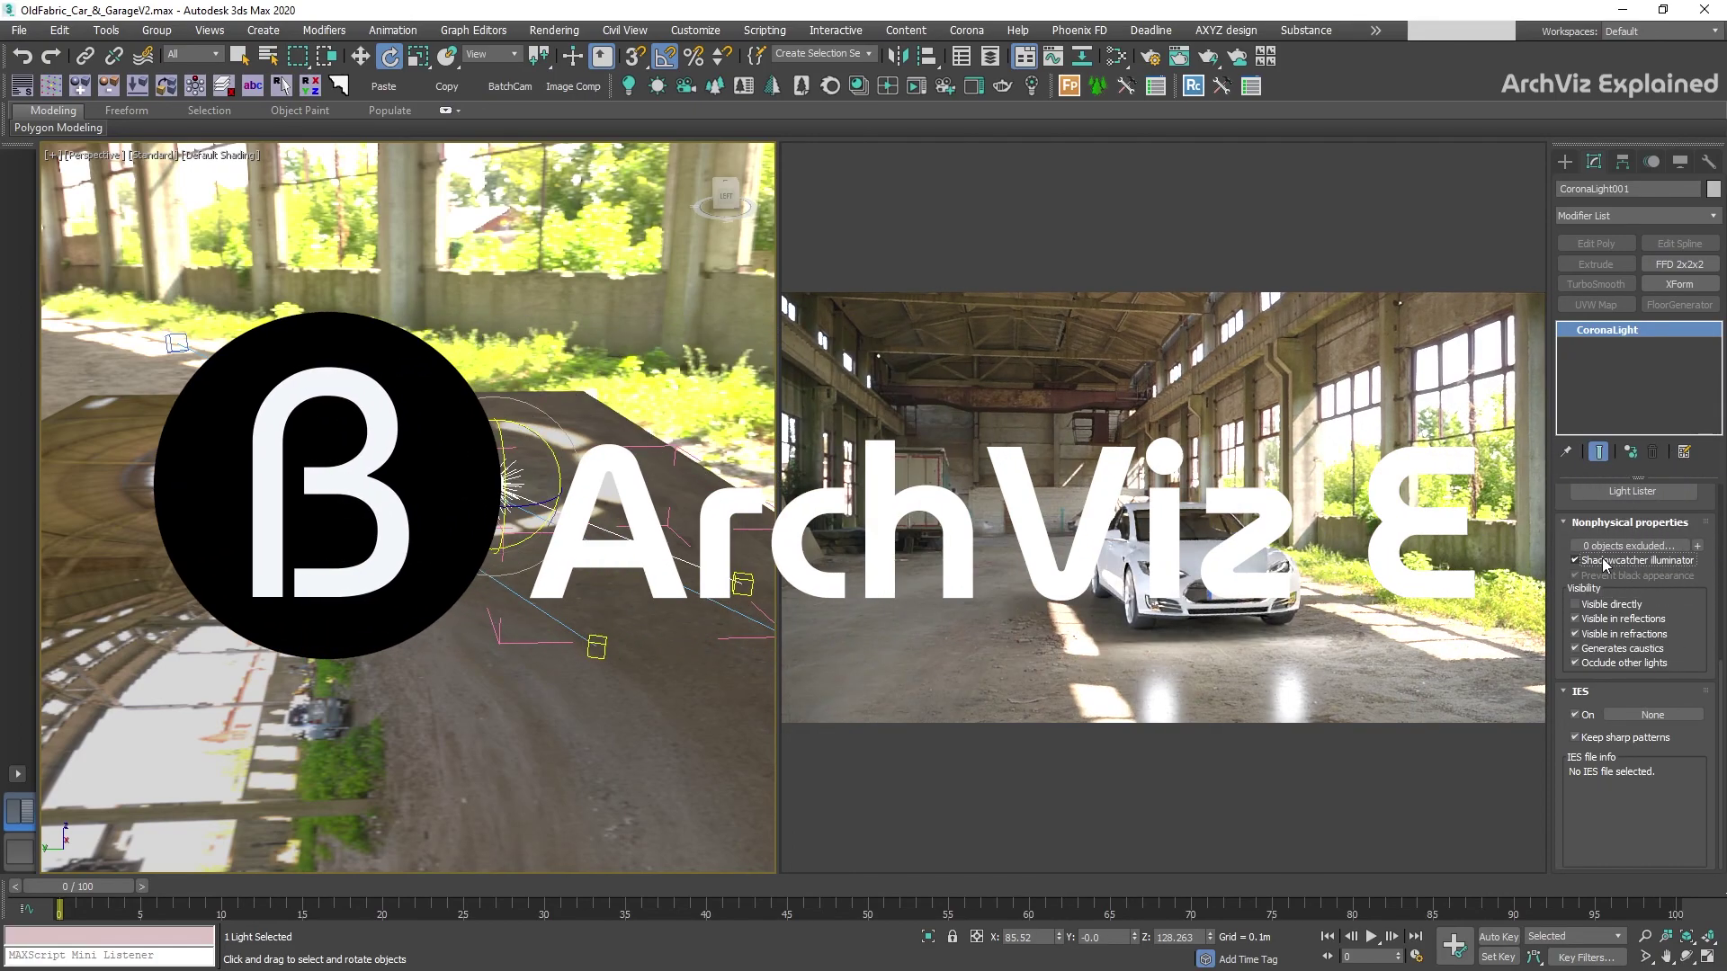
left_click(1605, 562)
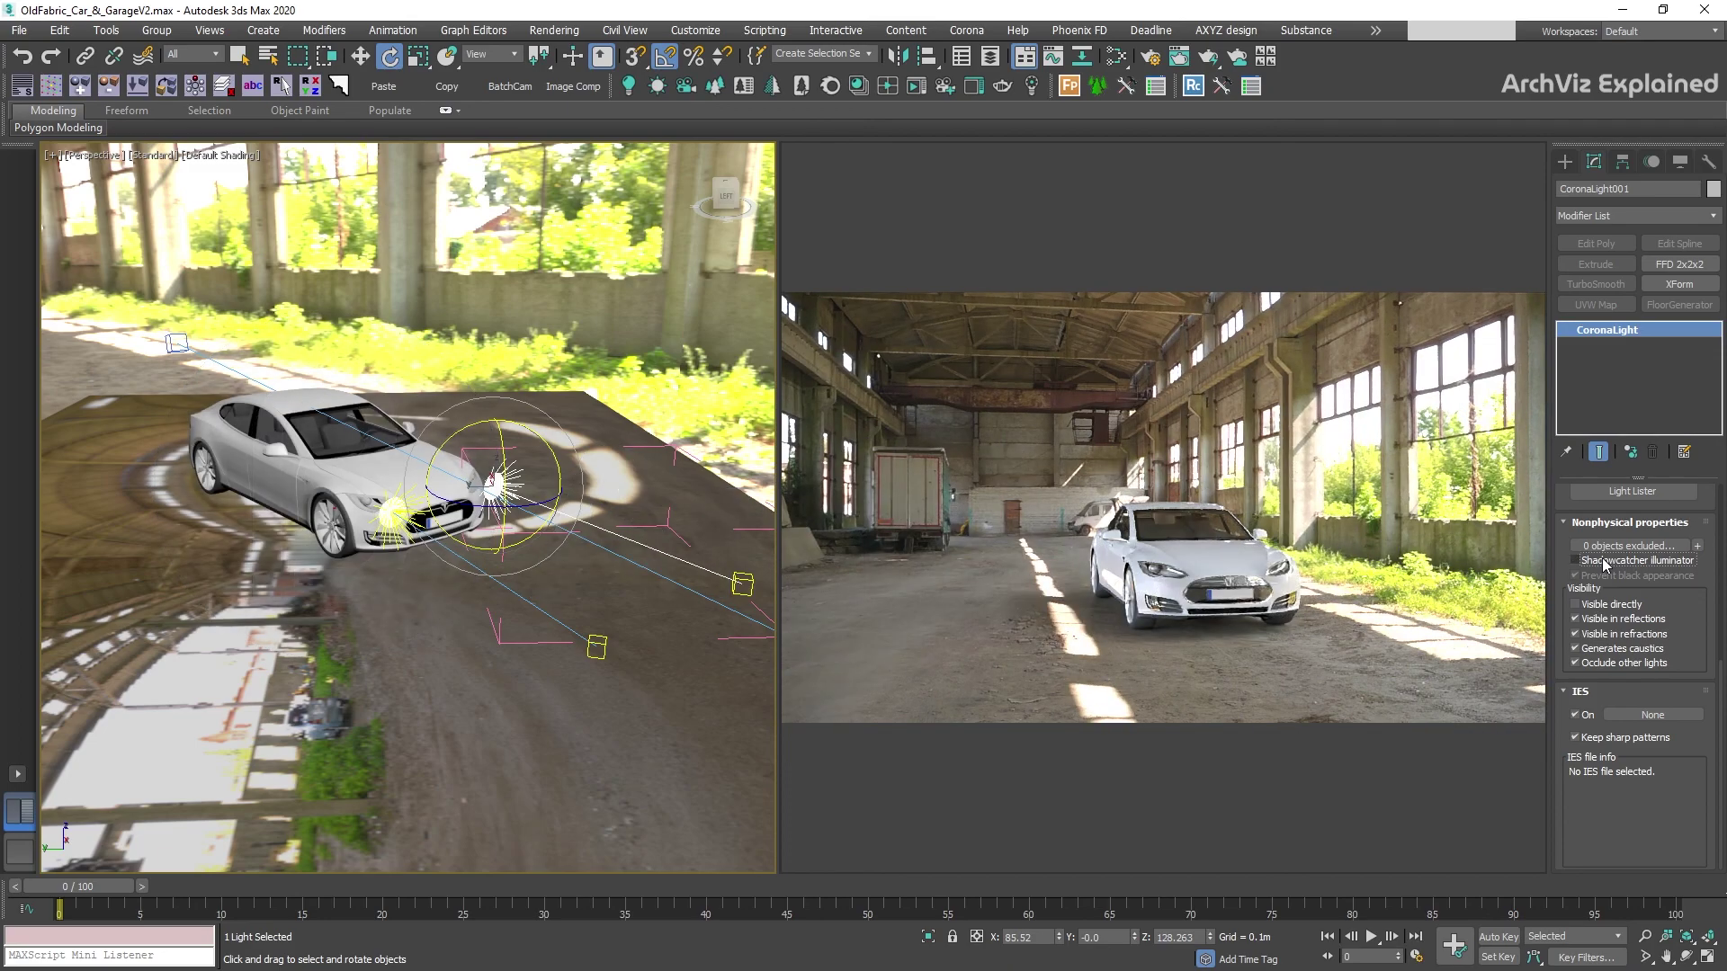